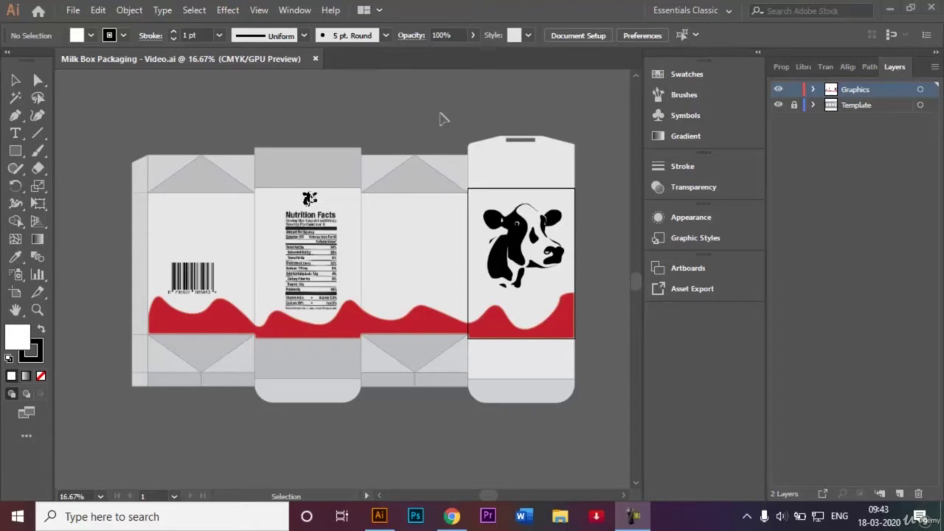
Bring up the New Document dialog with the A4 210 x 297 mm portrait preset
click(73, 10)
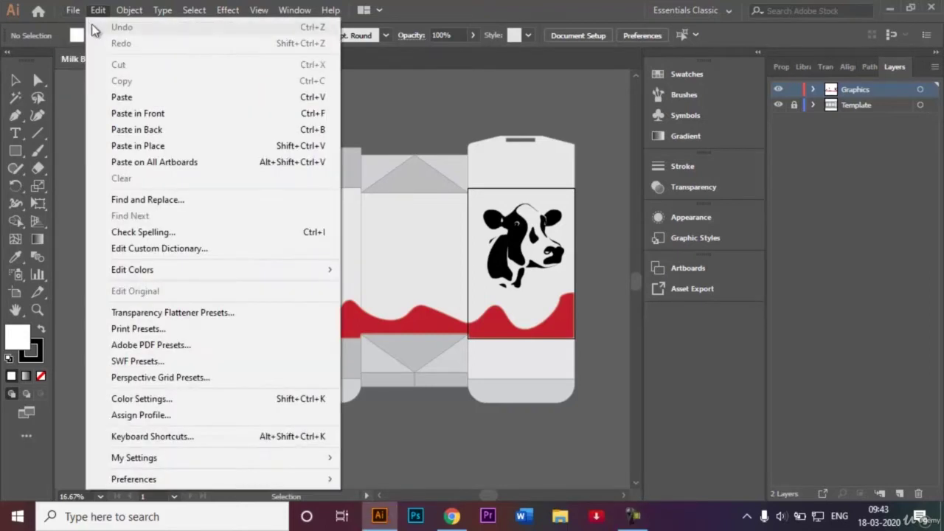
key(Escape)
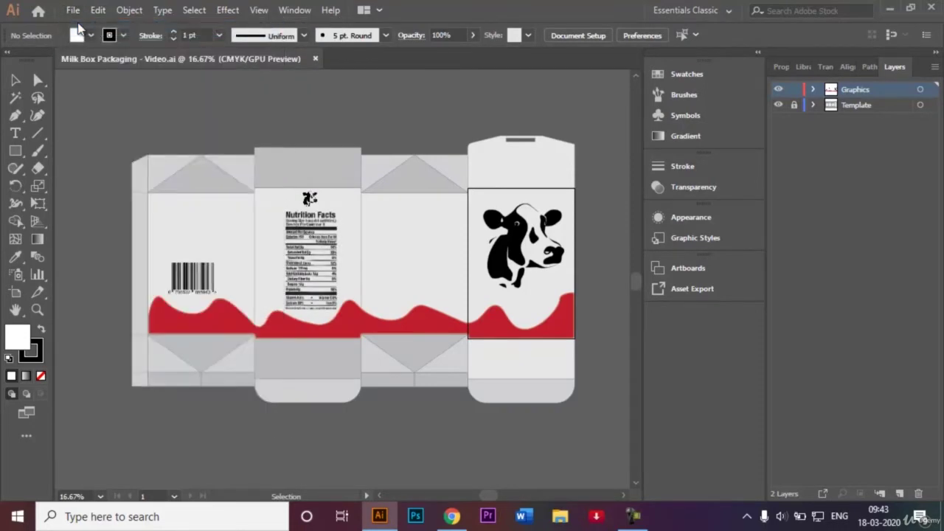
key(ctrl+n)
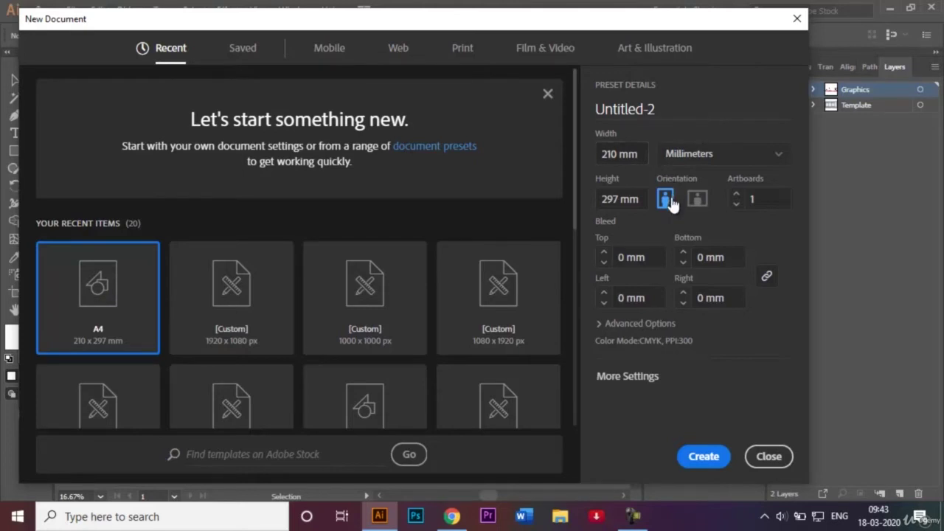
Name the document 'Milk carton packaging' and create it as a blank A4 portrait artboard
click(669, 112)
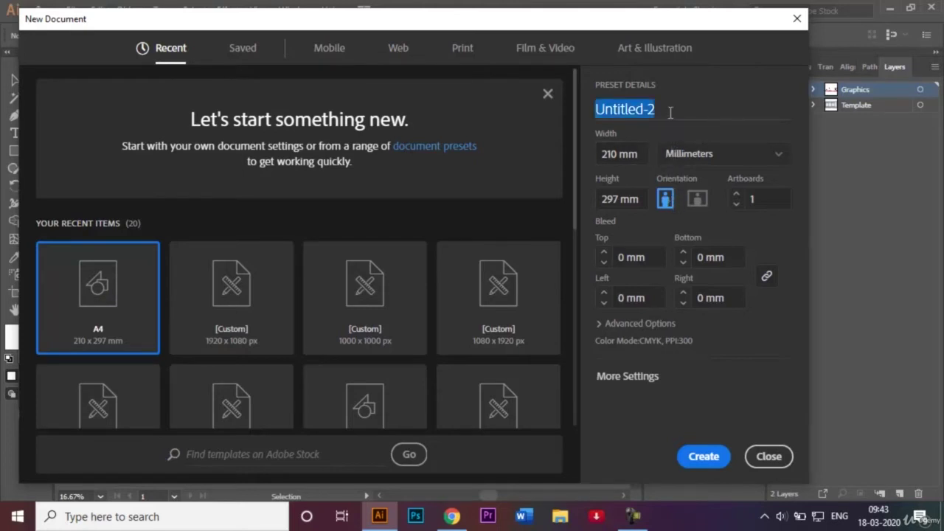
key(BackSpace)
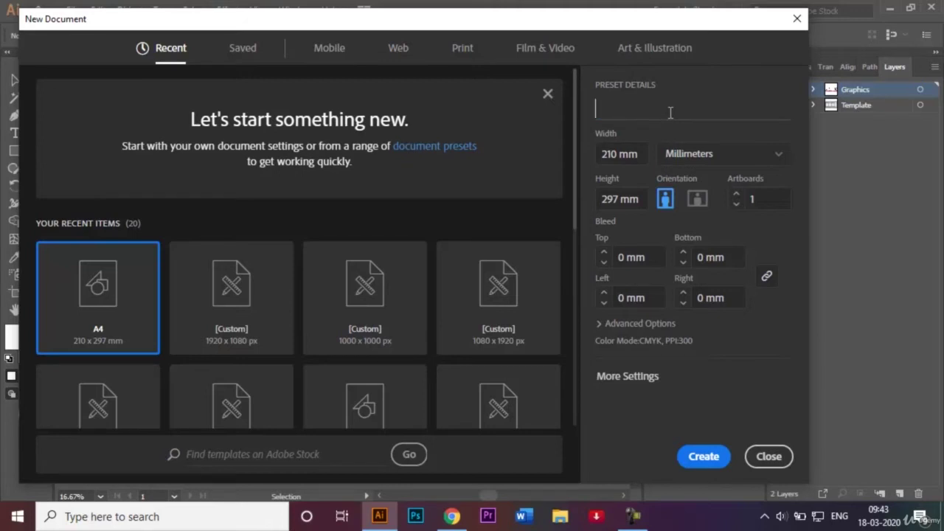
text(Milk)
text( cart)
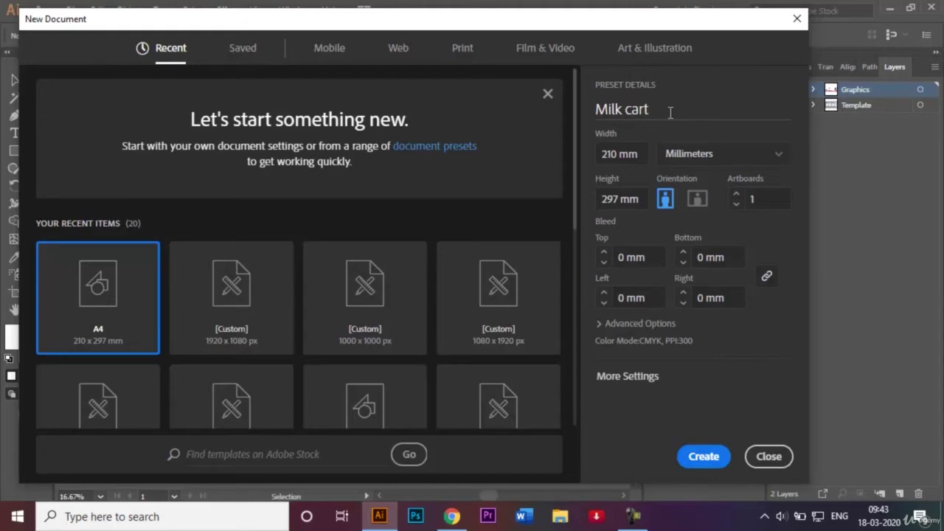
text(on packa)
text(ging)
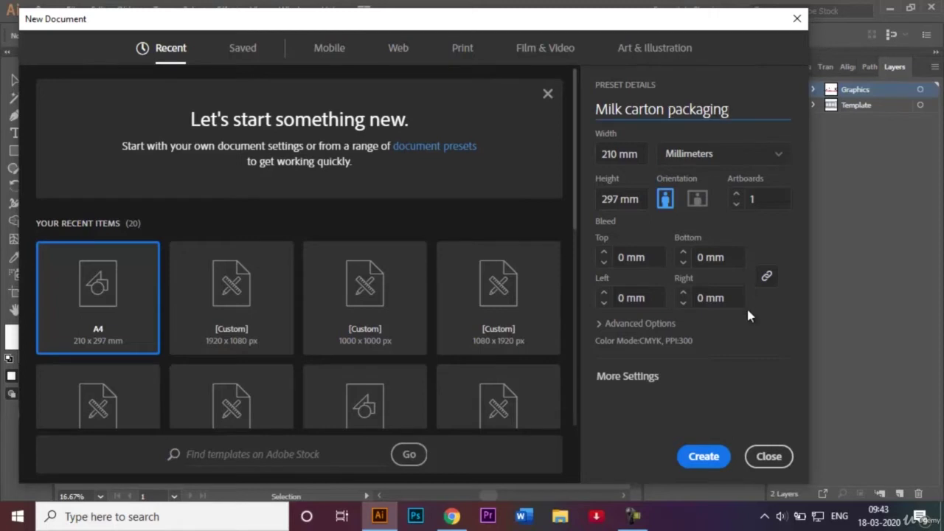
click(702, 450)
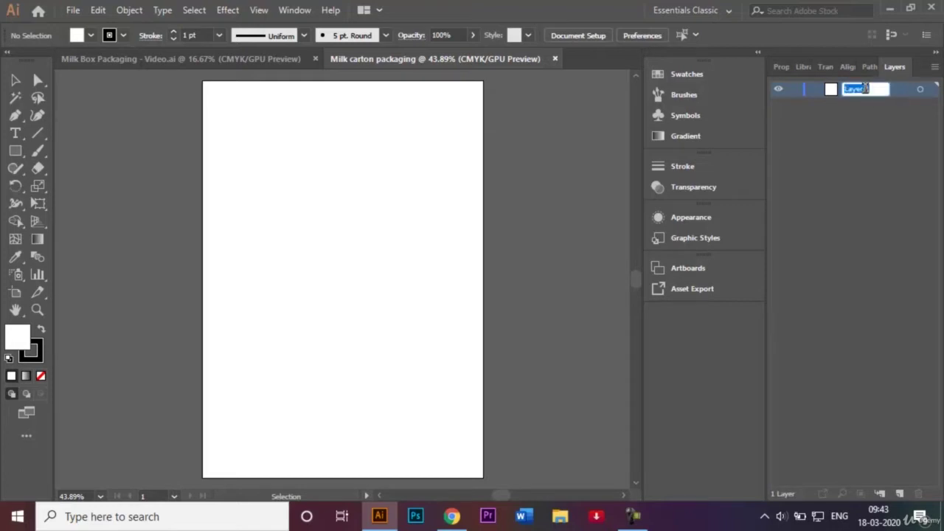
Rename Layer 1 to 'Template' and zoom out to see the whole artboard
key(BackSpace)
text(Temp)
text(late)
key(Return)
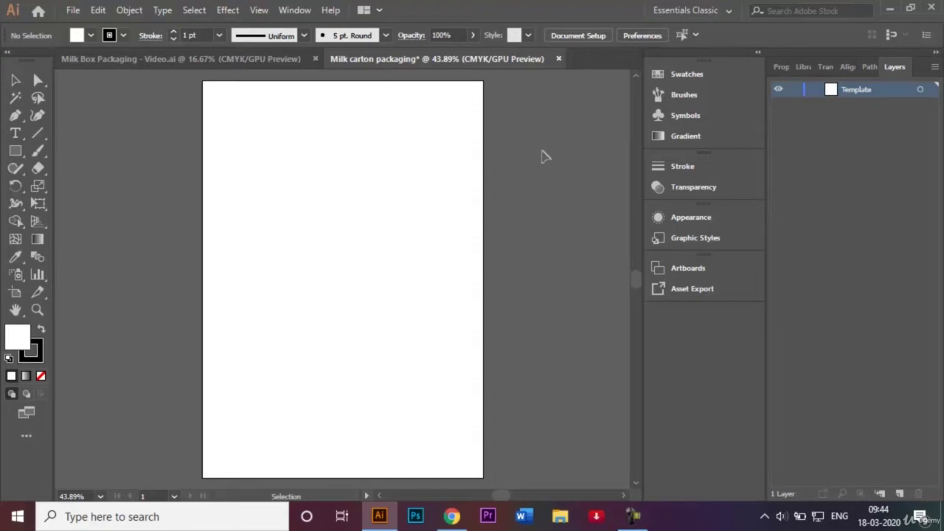
key(a)
key(ctrl+minus)
key(v)
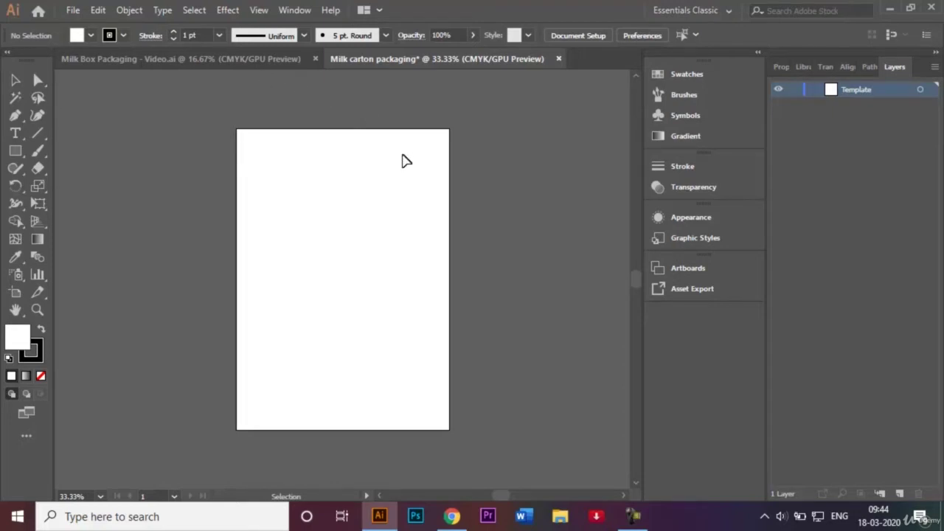
click(259, 10)
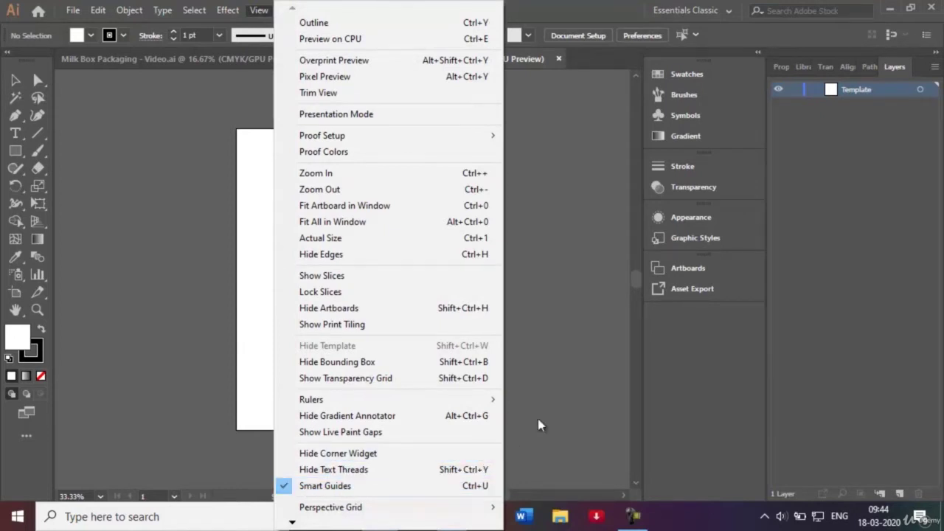
click(558, 415)
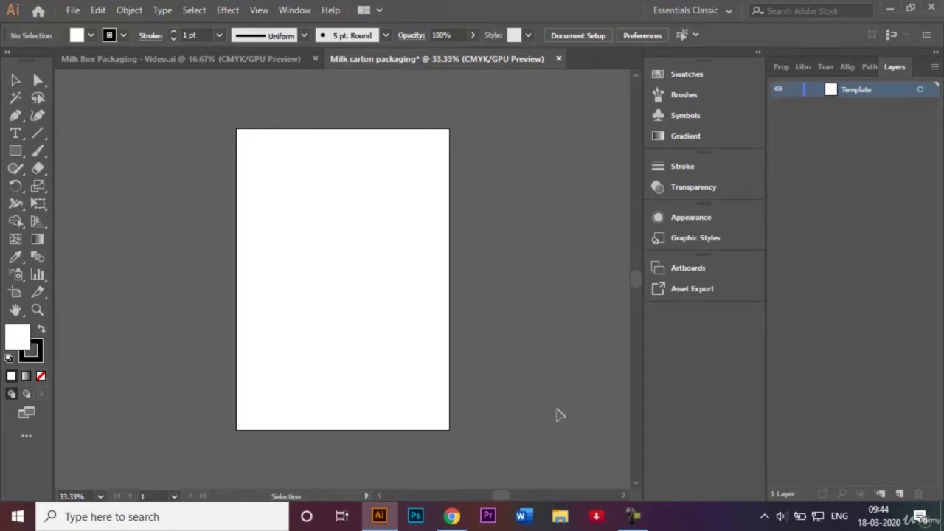
click(235, 59)
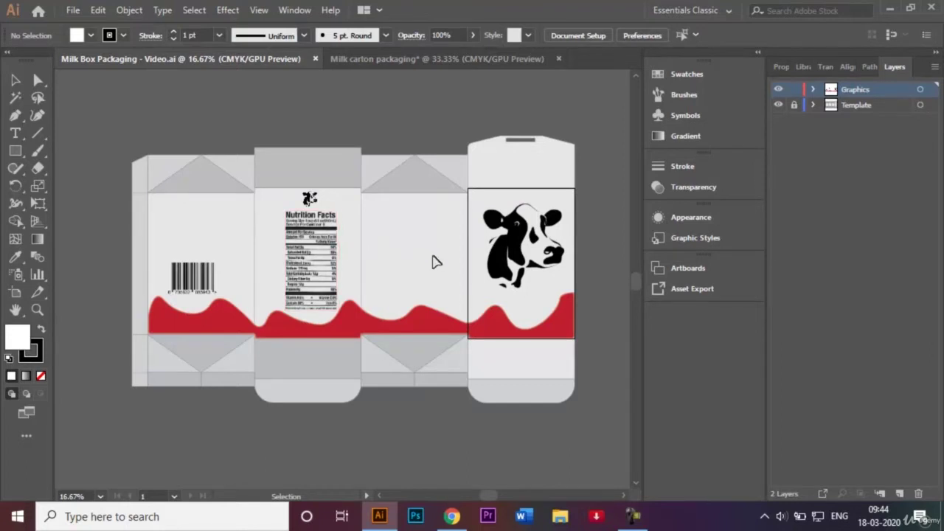
click(380, 60)
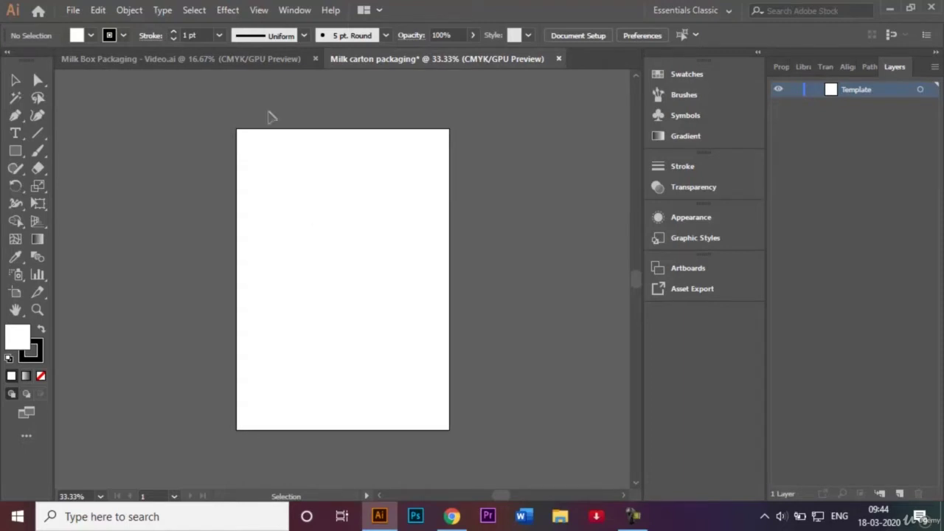
Switch to the 'Milk Box Packaging - Video.ai' reference carton document
click(244, 59)
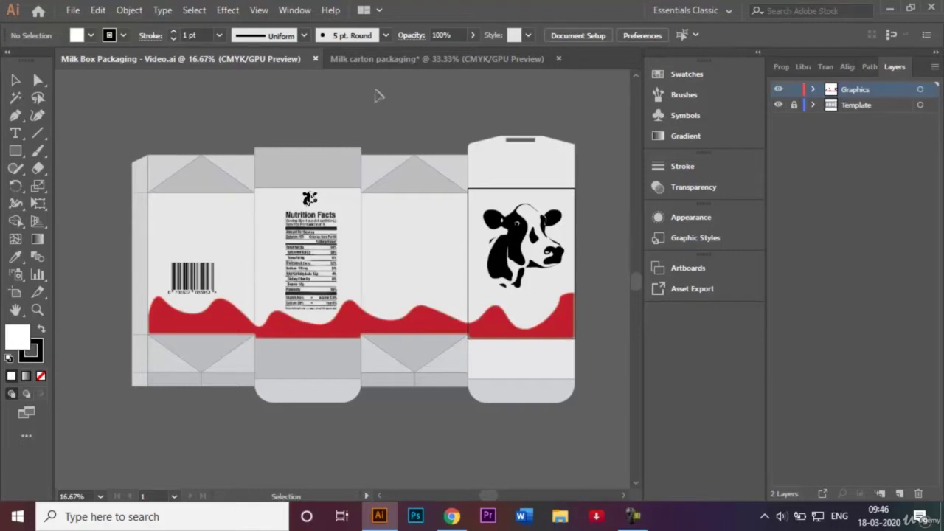
Draw a tall rectangle and move it 210 mm left, flush with the artboard's left edge
click(396, 58)
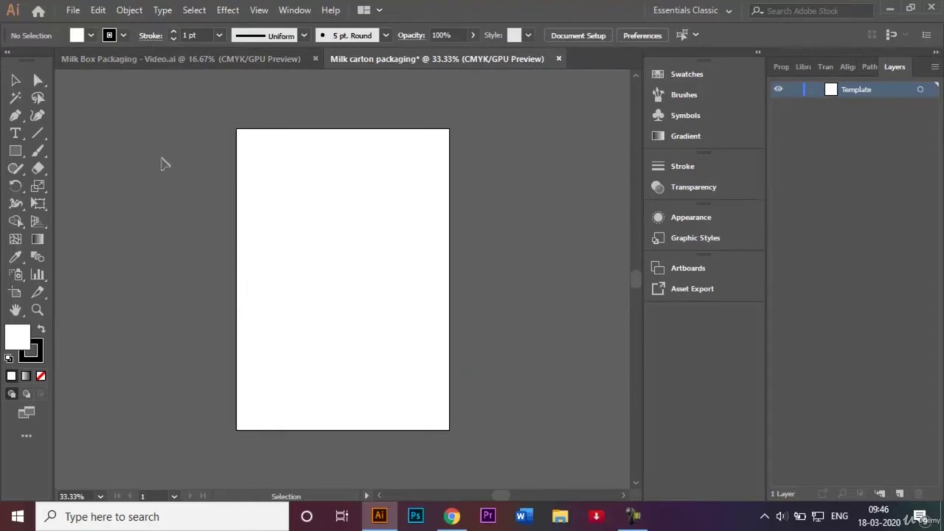
click(12, 154)
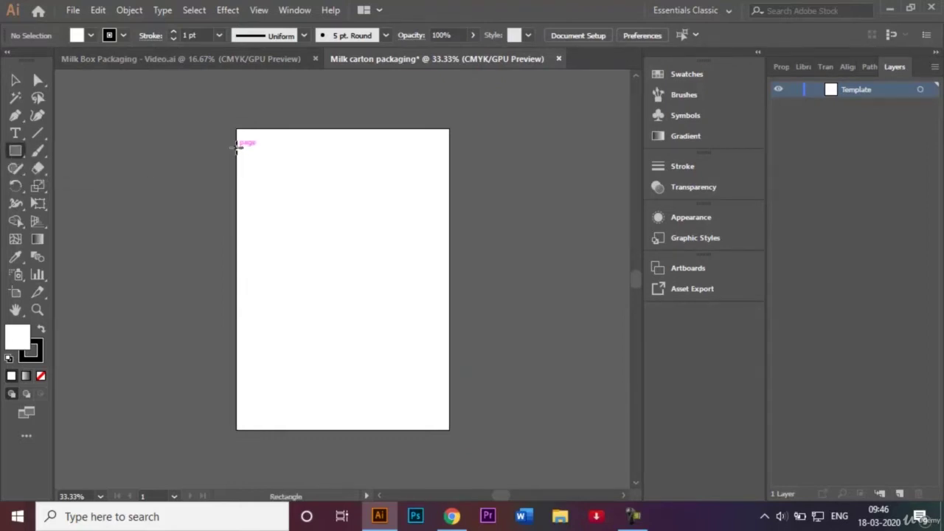
drag(237, 145, 448, 414)
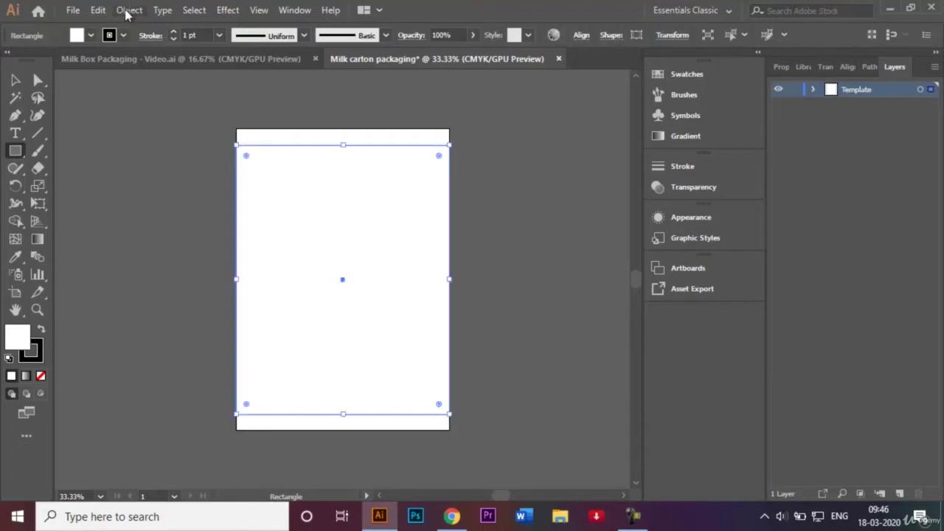
click(16, 79)
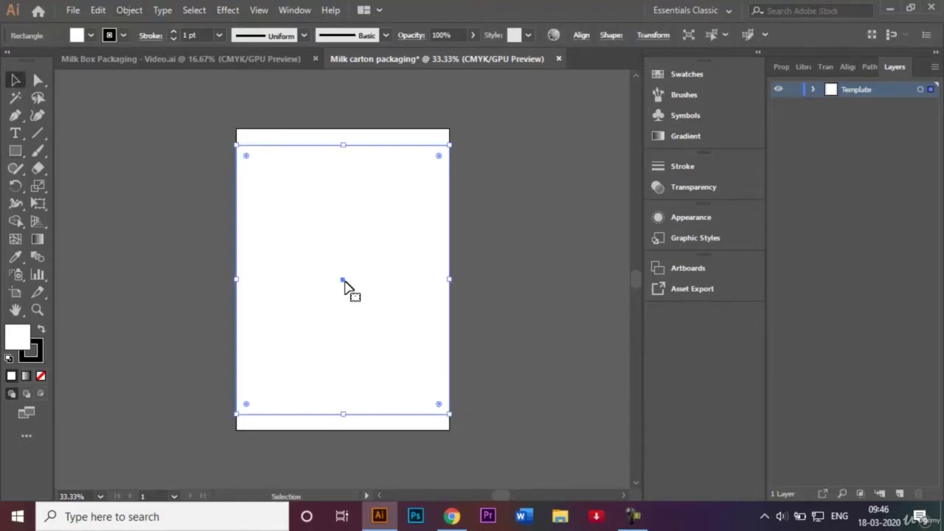
drag(343, 282, 136, 284)
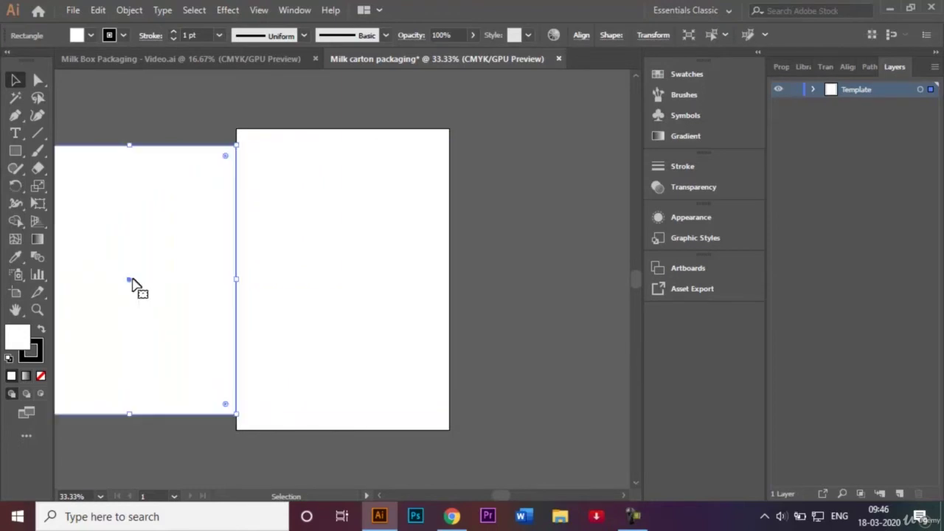
click(509, 290)
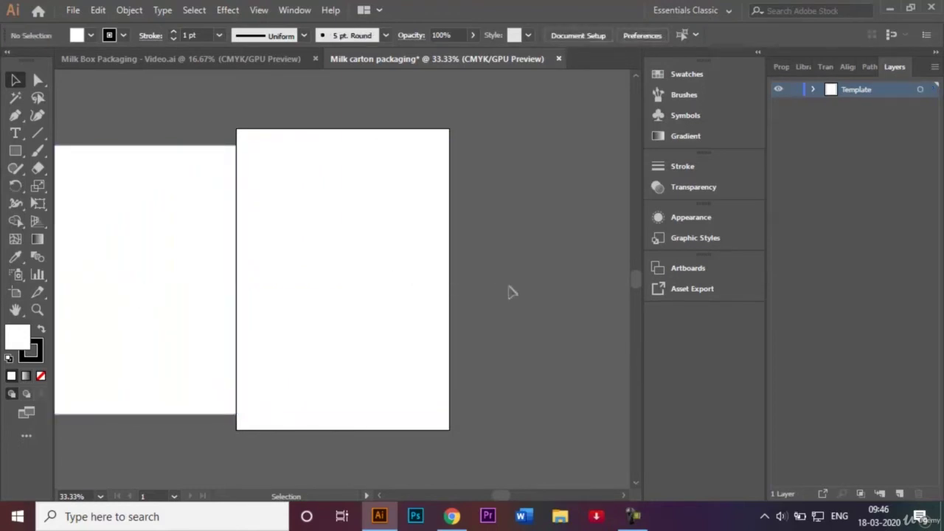
Compare with the reference carton, then return to the Milk carton packaging document
click(254, 60)
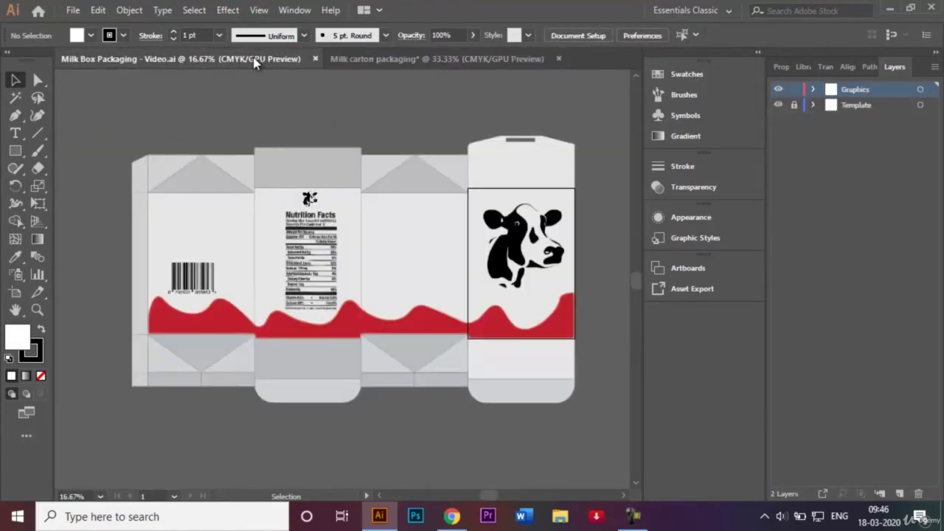
click(407, 63)
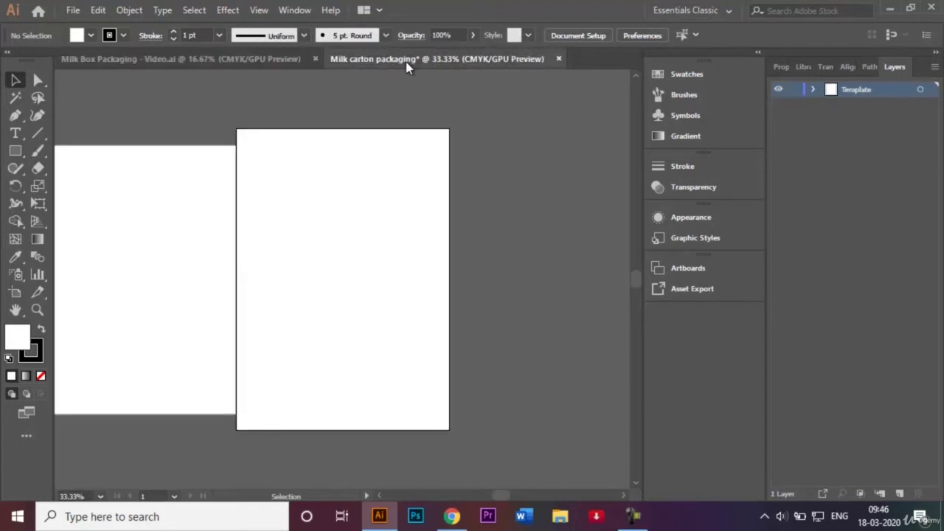
click(380, 500)
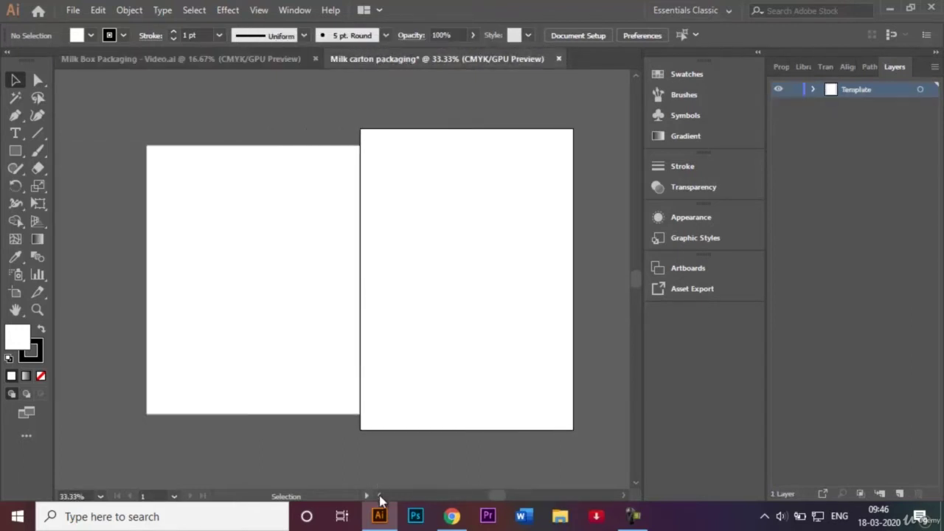
Create a 210 × 297 mm rectangle by entering exact dimensions
click(15, 151)
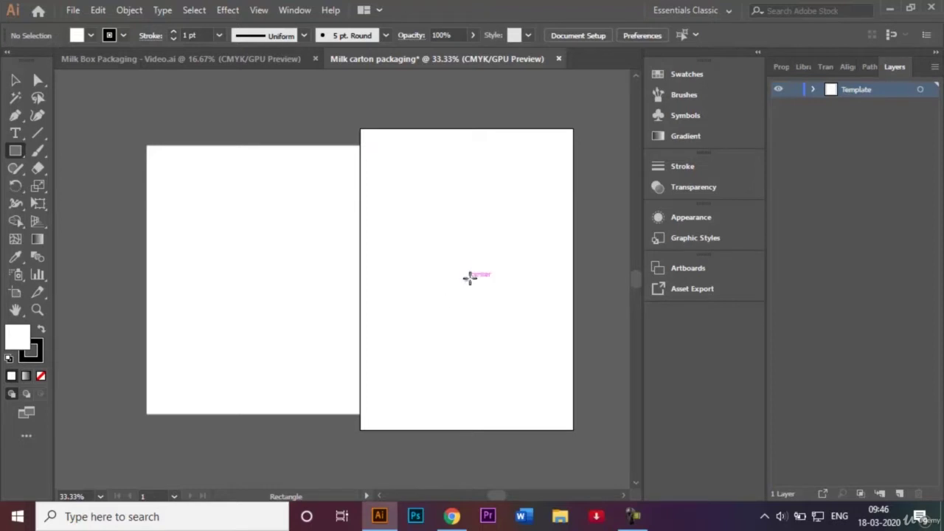
click(472, 276)
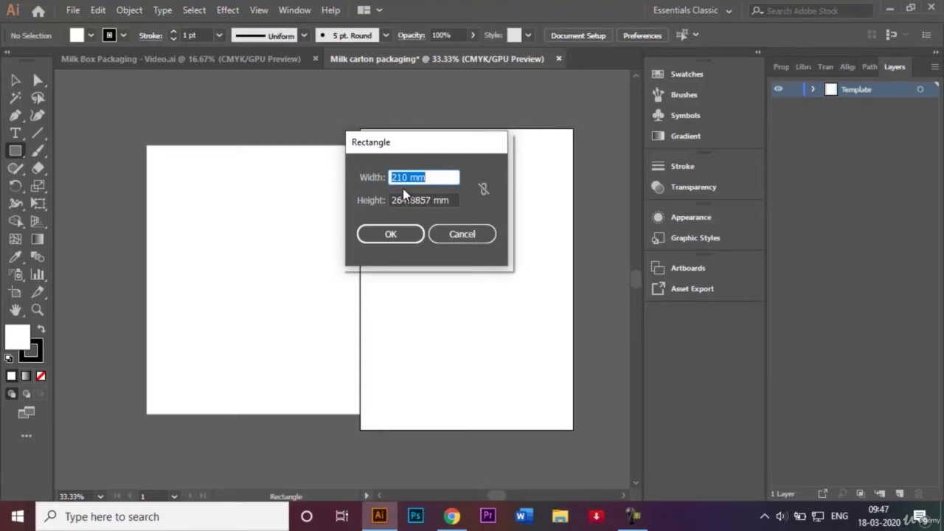
click(430, 199)
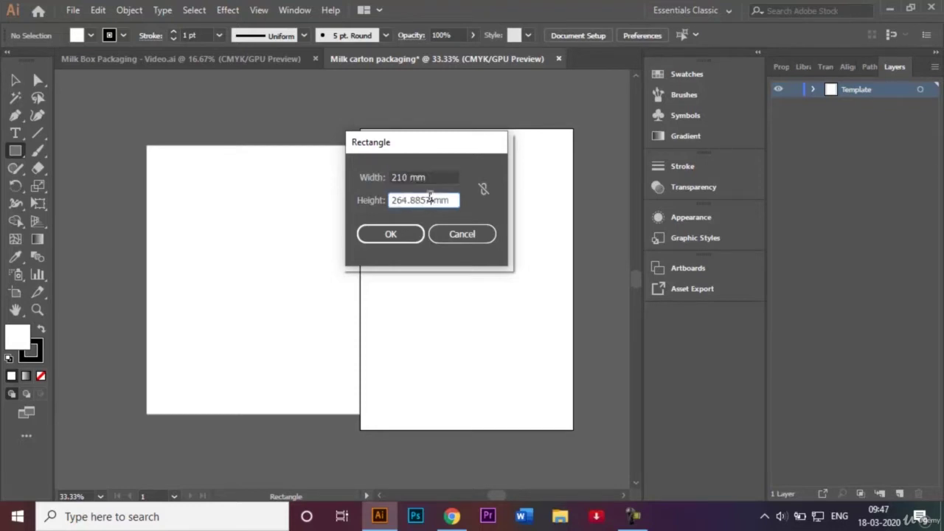
key(BackSpace)
key(BackSpace)
key(BackSpace)
click(391, 234)
key(v)
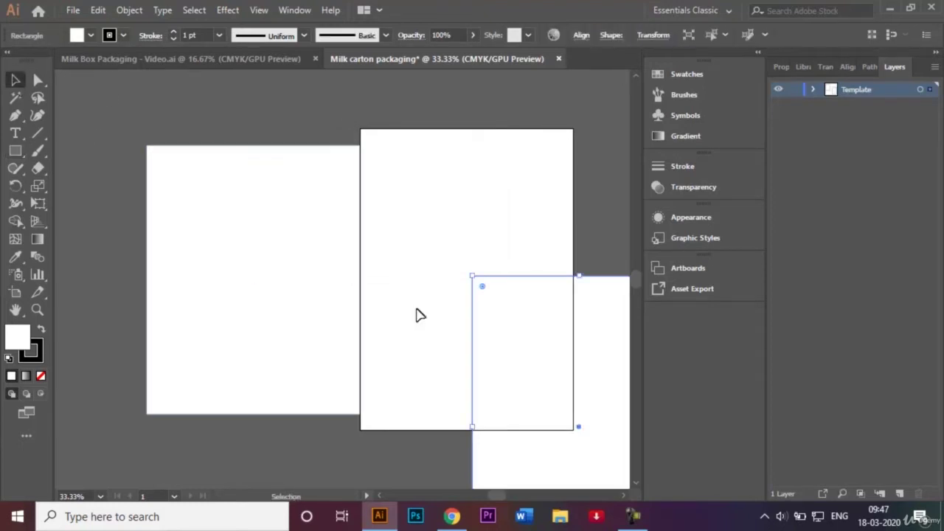
Move the new rectangle flush against the existing panel and zoom out
drag(524, 339, 415, 196)
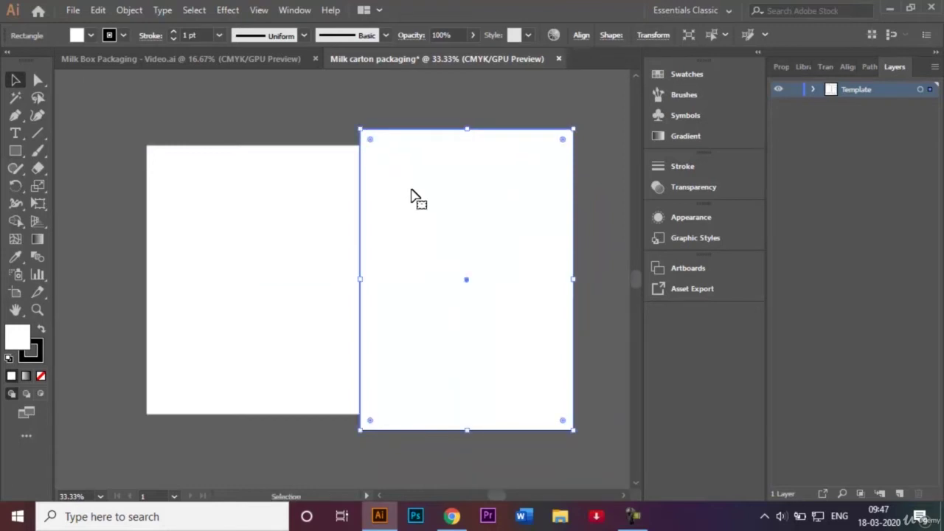
mouse_move(474, 287)
mouse_down()
mouse_move(234, 260)
mouse_move(54, 275)
mouse_move(64, 279)
mouse_up()
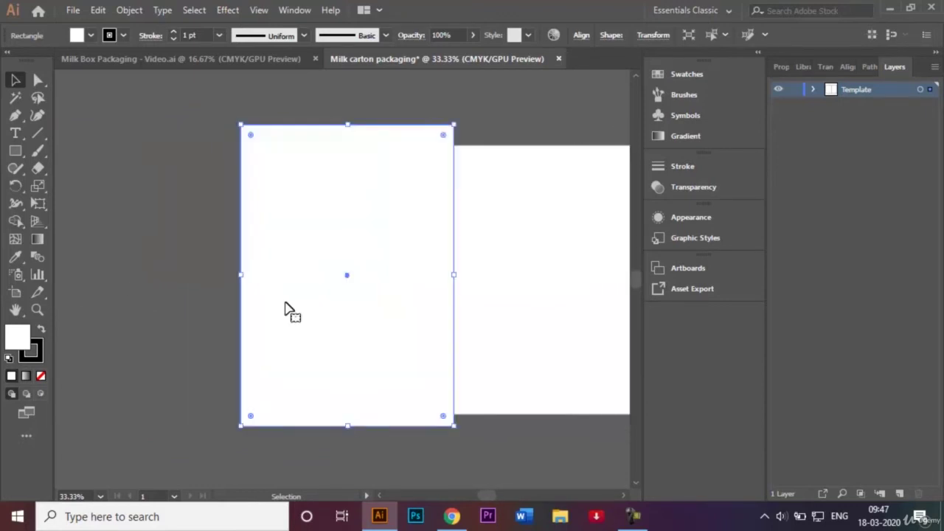
mouse_move(350, 282)
mouse_down()
mouse_move(326, 281)
mouse_move(337, 281)
mouse_up()
click(476, 116)
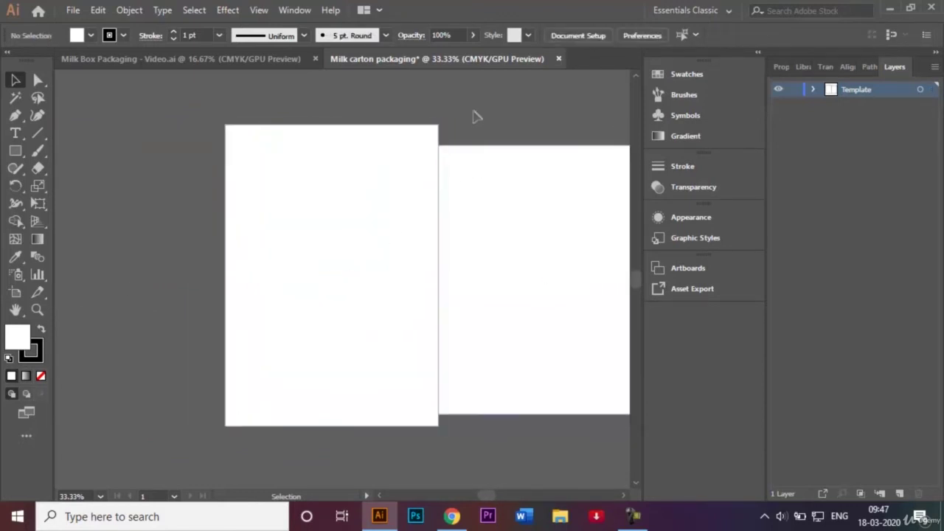
key(ctrl+minus)
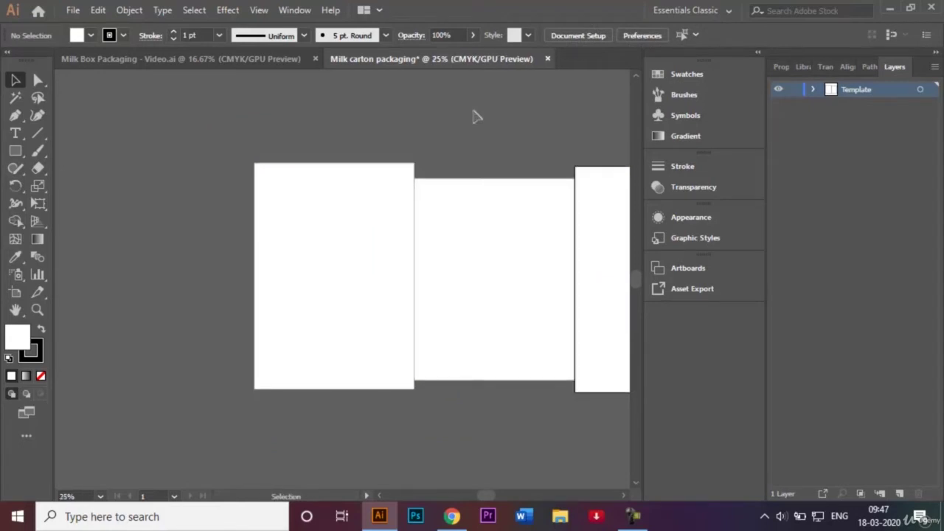
Alt-drag a copy of the short middle panel to the tall panel's left, then compare with the reference
click(469, 279)
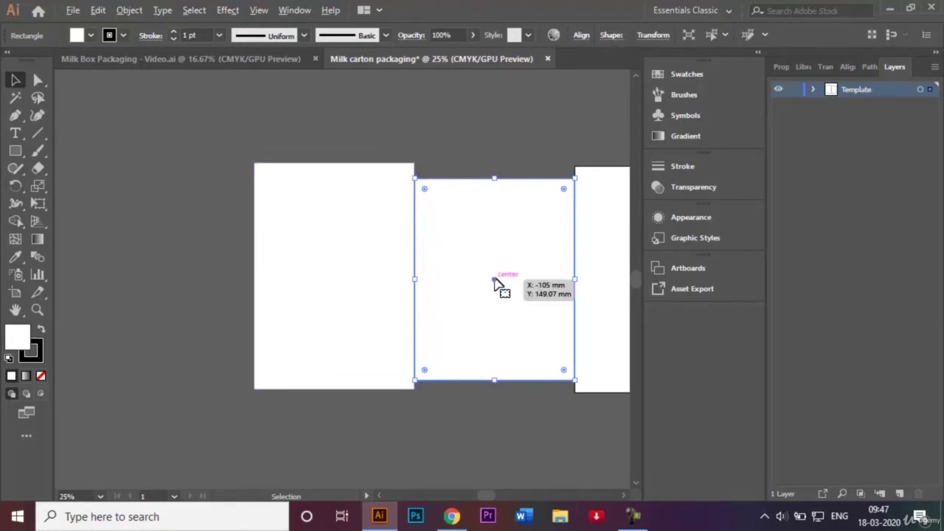
mouse_move(494, 284)
mouse_down()
mouse_move(260, 251)
mouse_move(175, 284)
mouse_up()
click(230, 134)
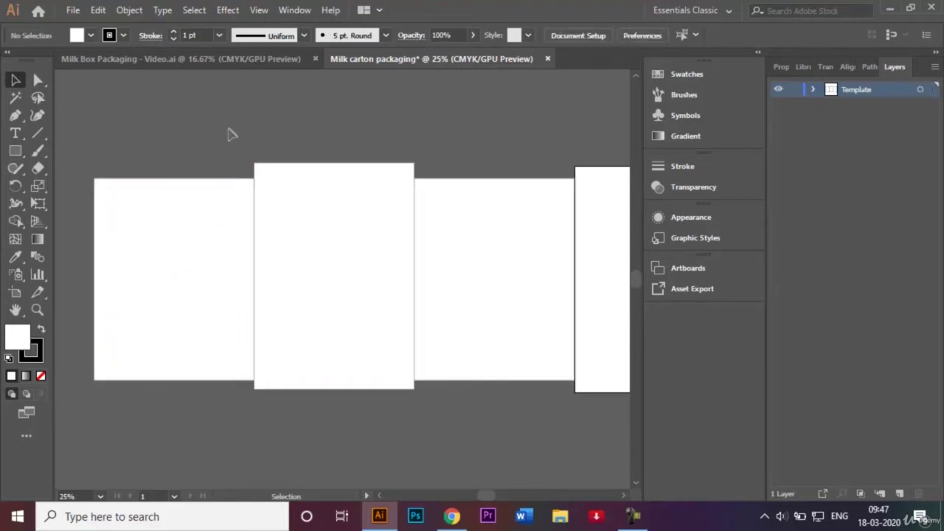
click(626, 496)
key(ctrl+minus)
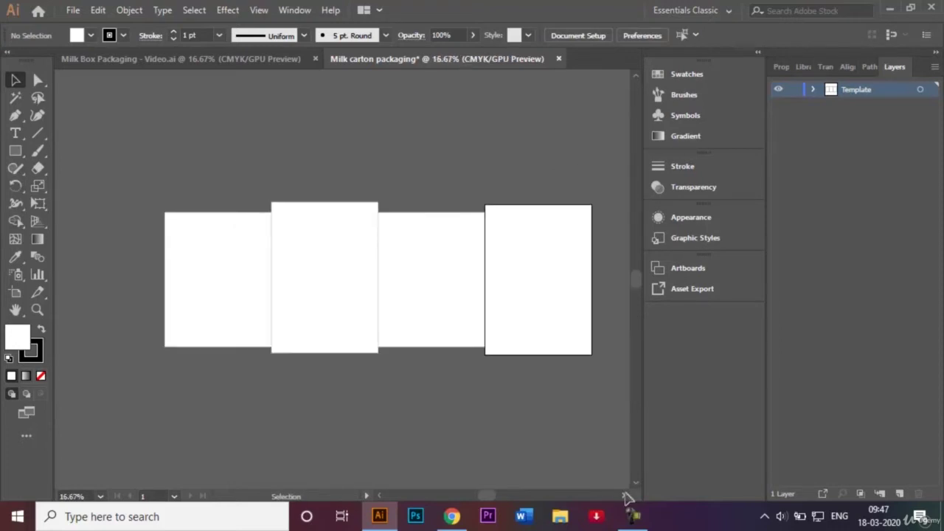
click(625, 496)
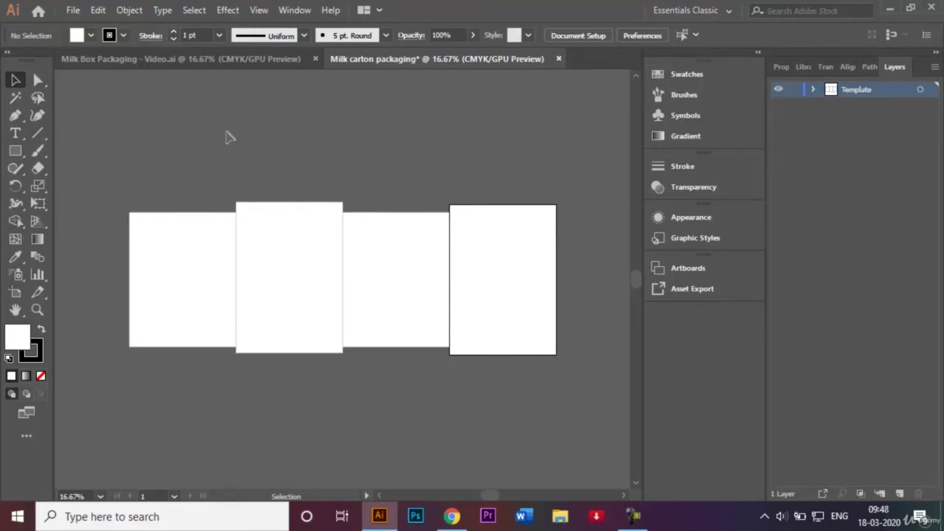
click(222, 57)
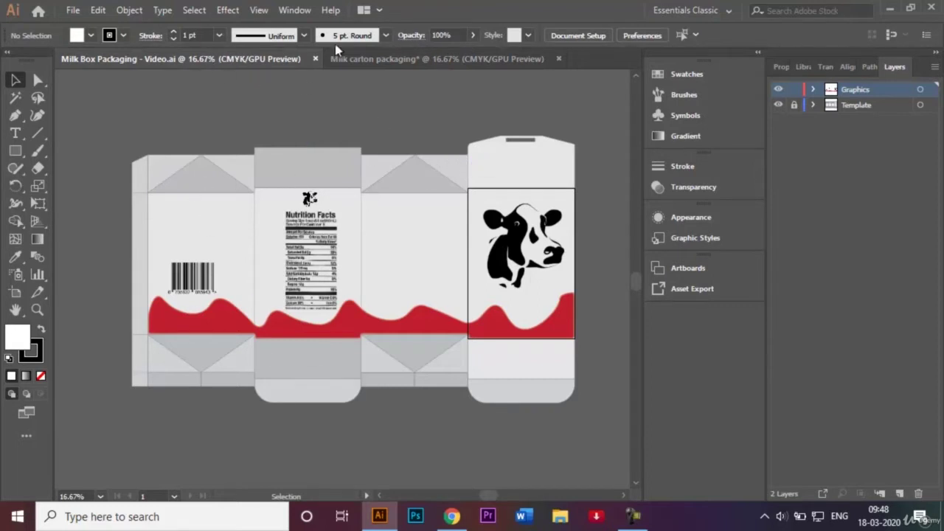
click(399, 59)
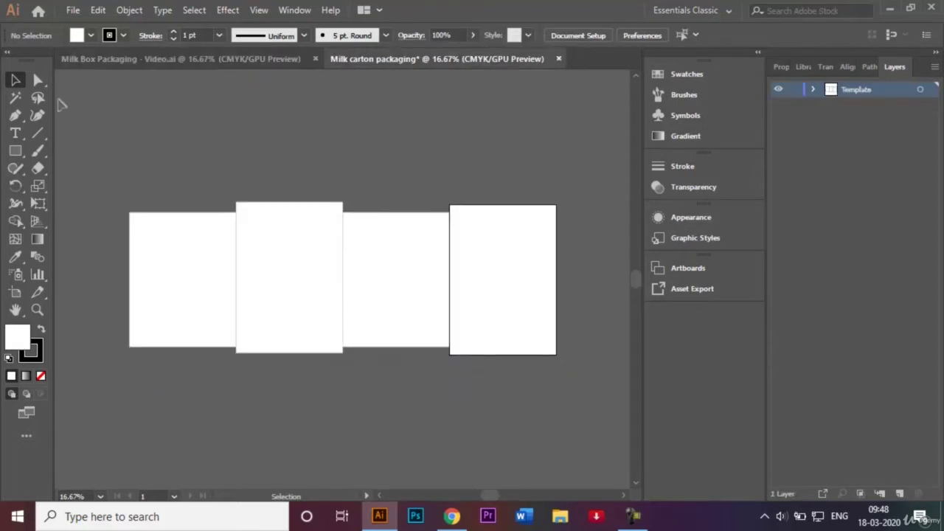
Draw a top flap strip above the first carton panel
click(14, 151)
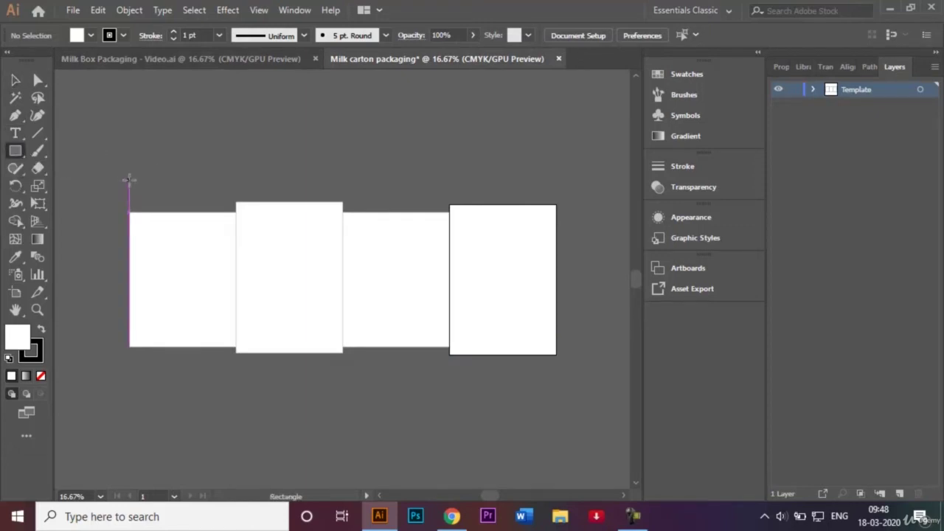
drag(128, 179, 233, 213)
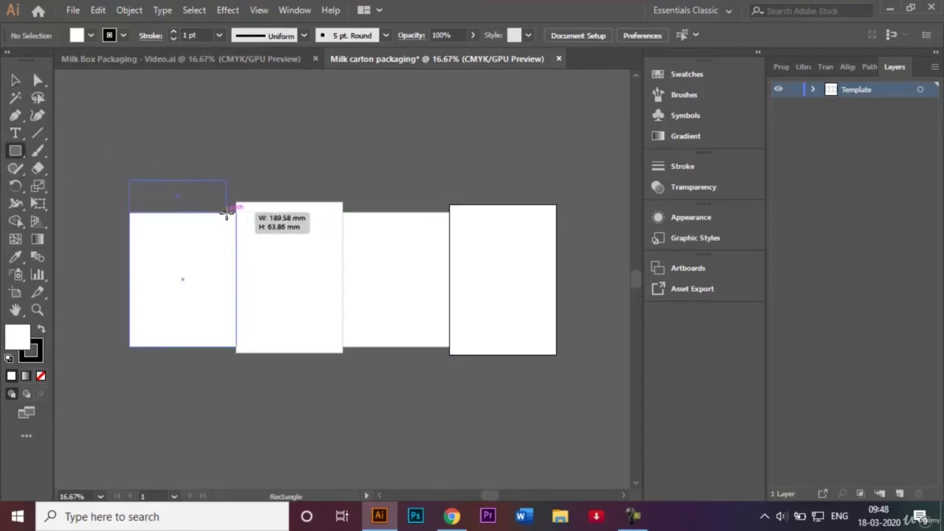
drag(233, 214, 236, 212)
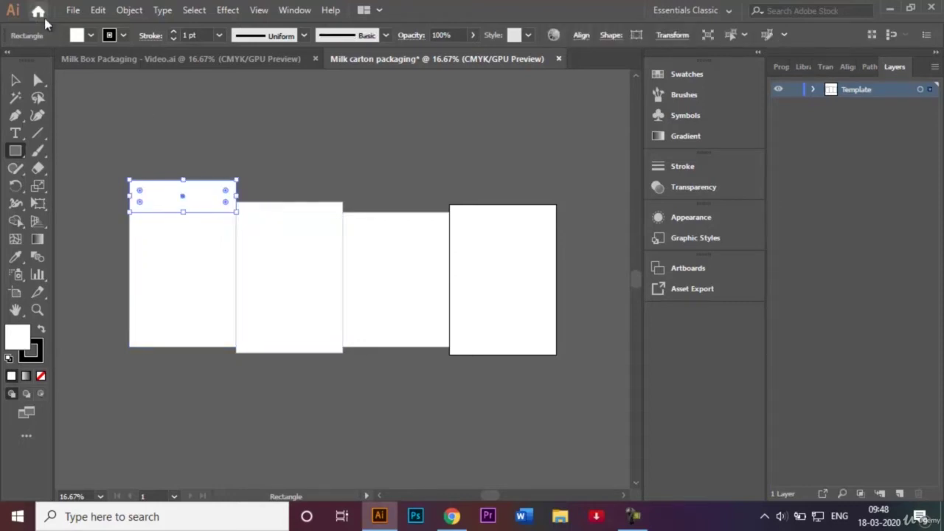
click(16, 79)
click(159, 150)
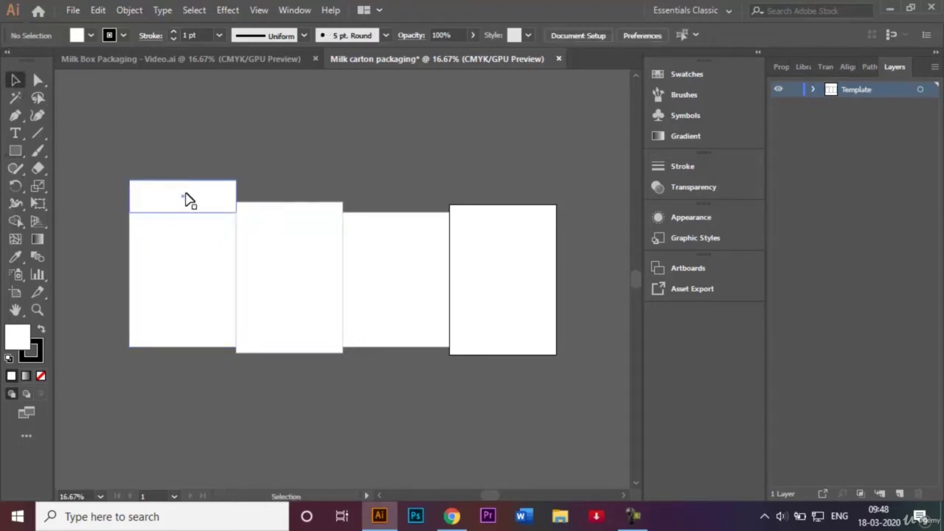
Copy the strip onto the other panels' tops, nudging it down to meet the edge
click(187, 204)
drag(184, 197, 290, 179)
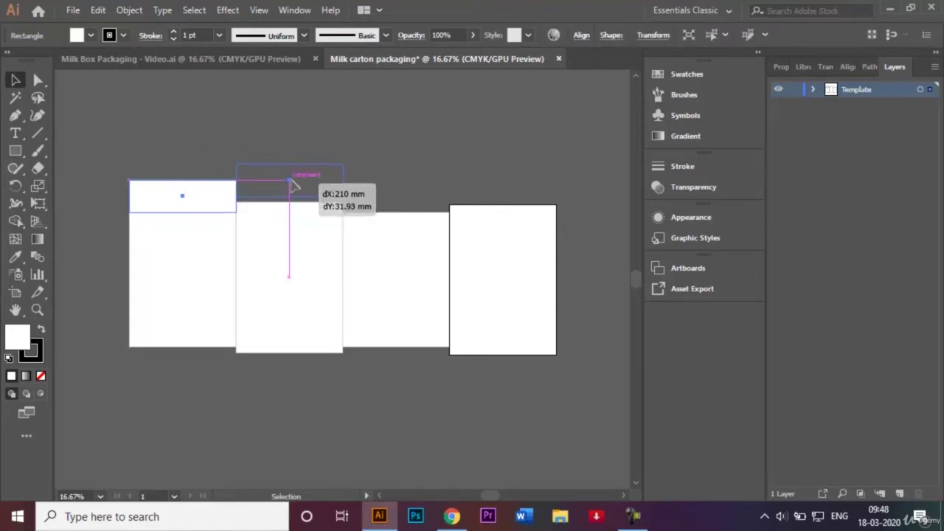
drag(289, 180, 397, 199)
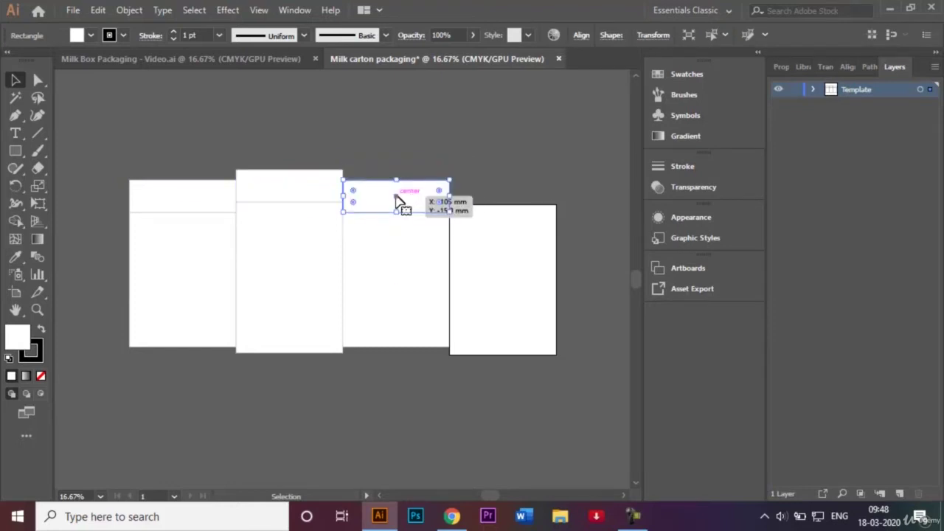
click(220, 62)
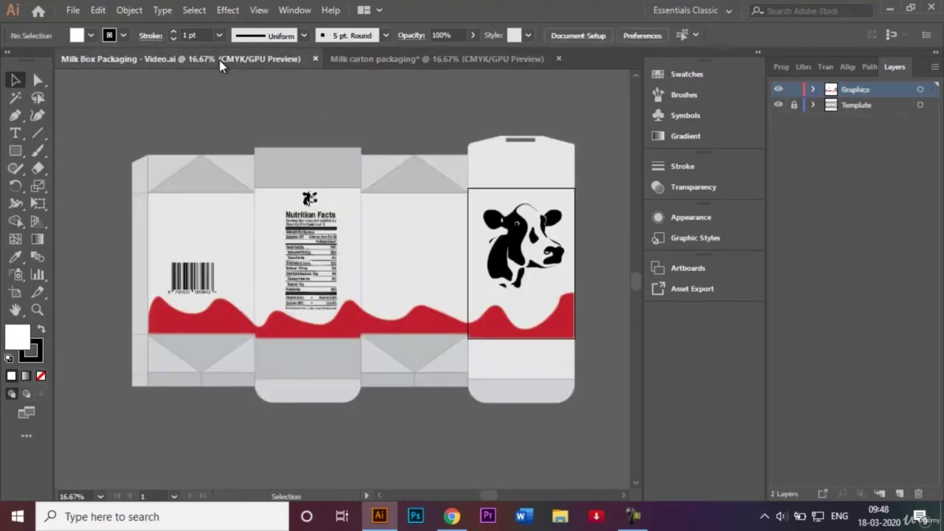
click(363, 59)
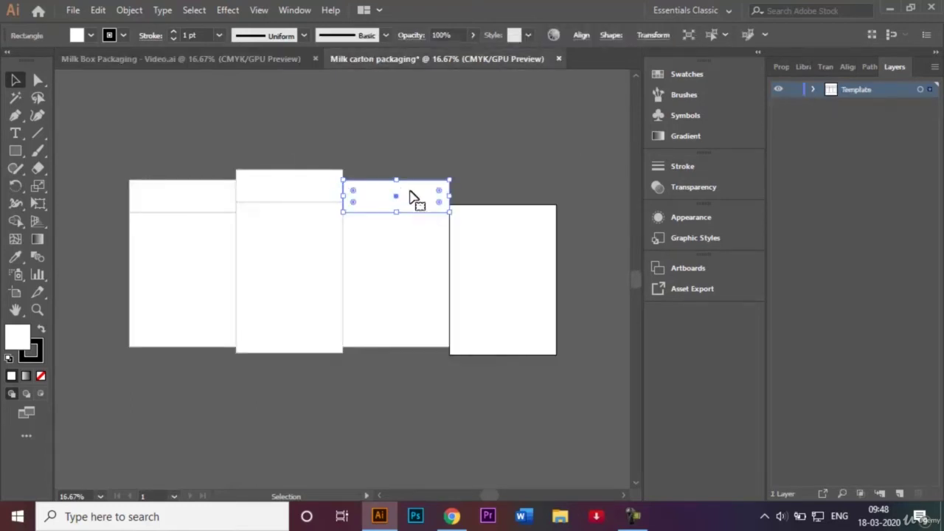
drag(397, 201, 505, 189)
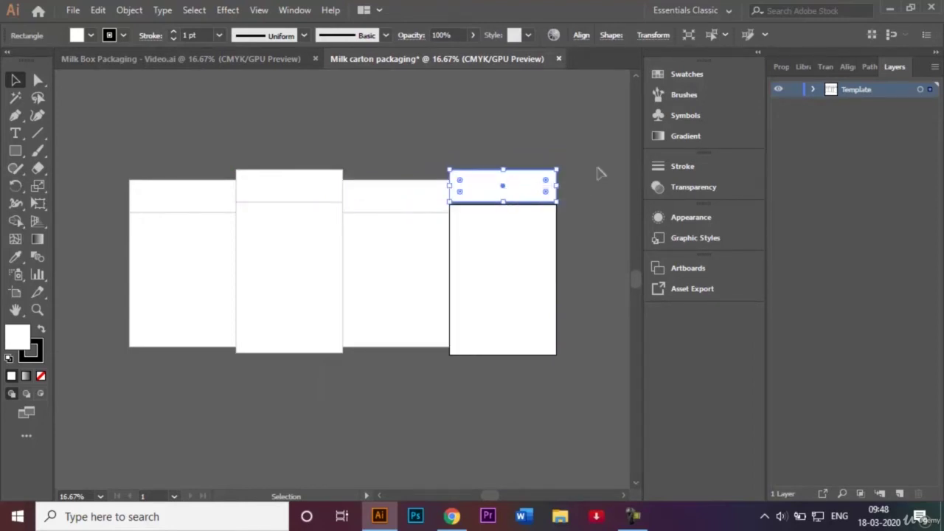
key(Down)
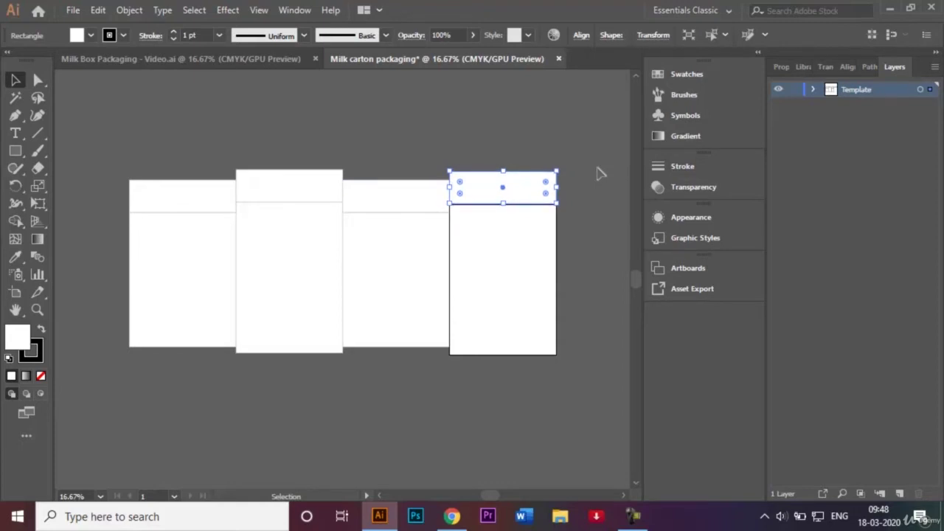
key(Down)
click(573, 145)
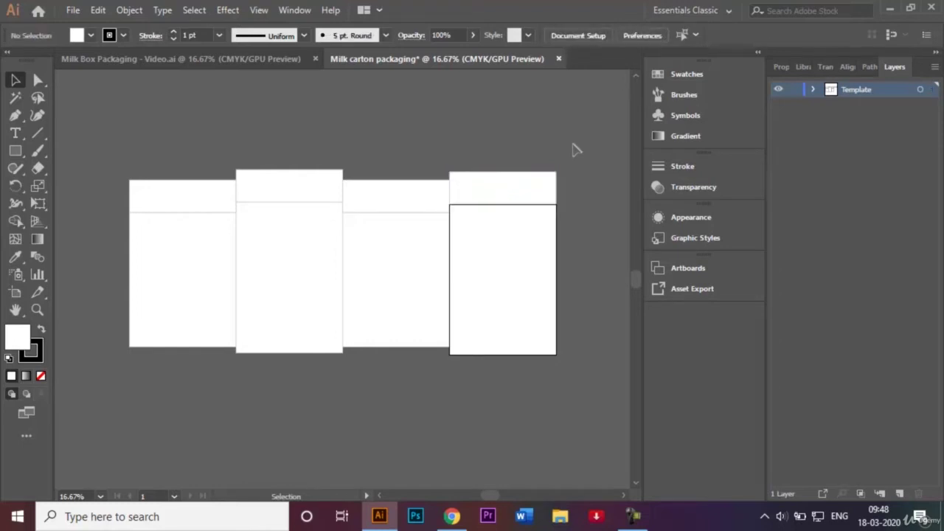
Draw a no-fill triangular fold line peaking at the first top strip's centre
click(161, 60)
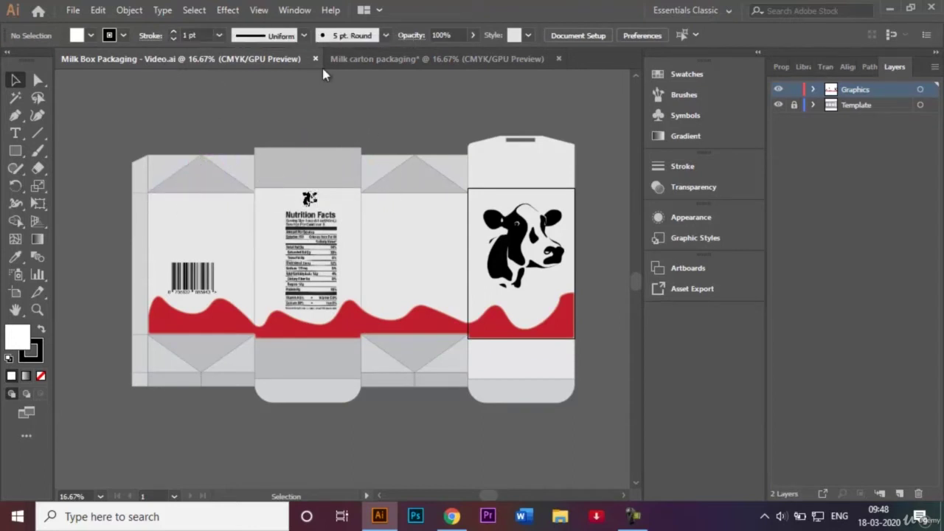
click(351, 61)
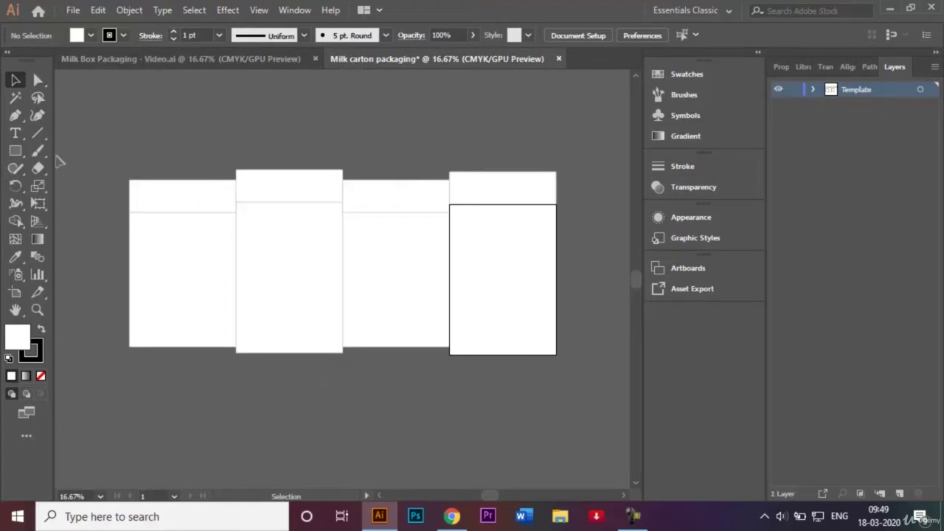
click(16, 115)
click(91, 37)
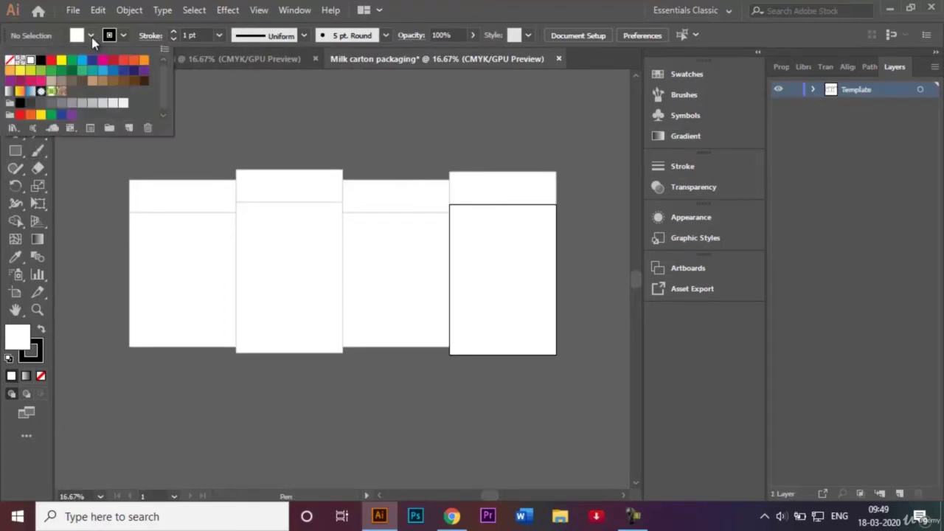
click(11, 63)
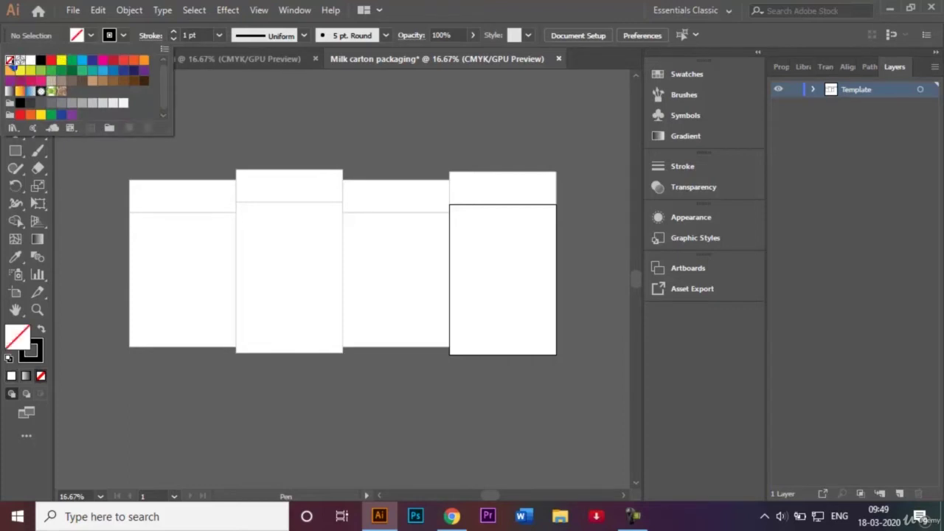
click(211, 118)
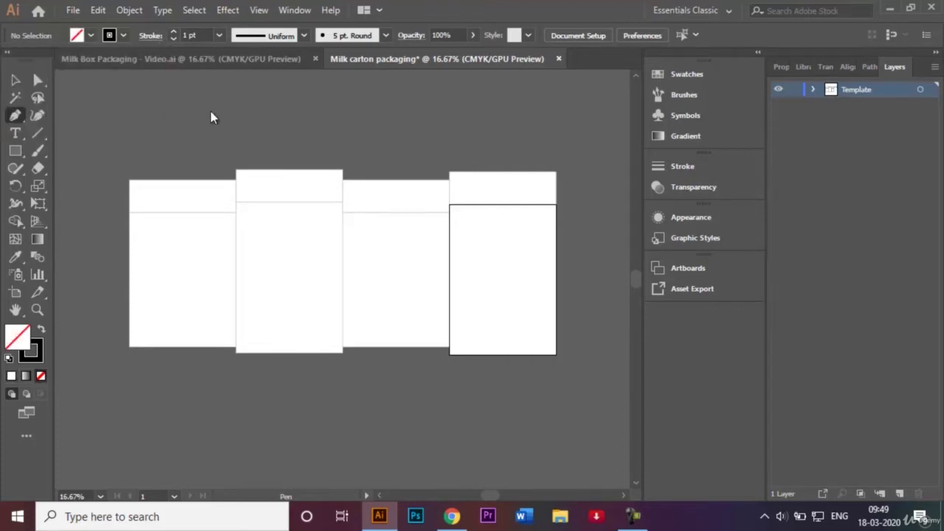
click(129, 214)
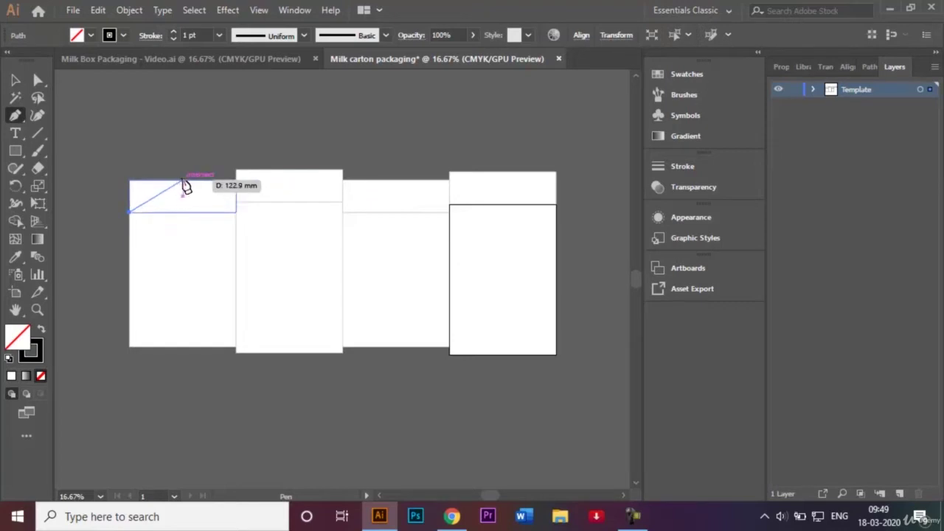
click(182, 180)
click(236, 213)
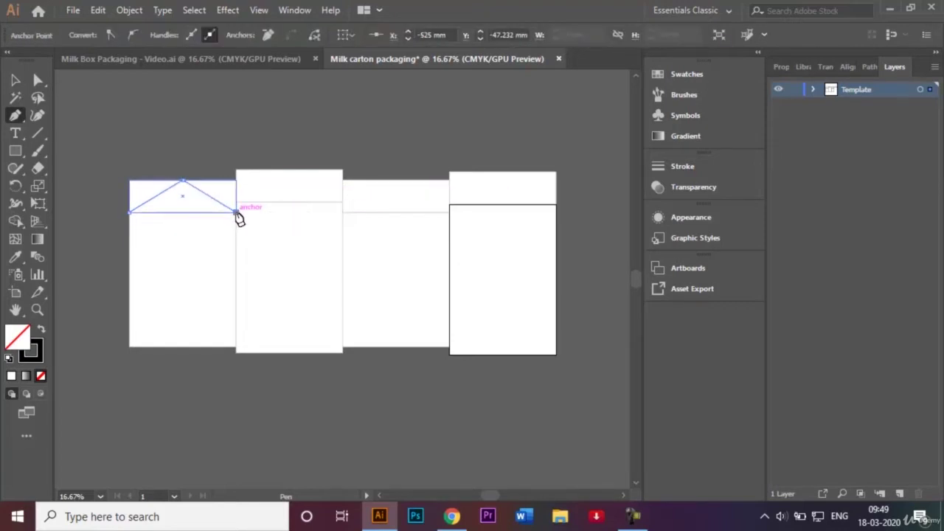
click(131, 212)
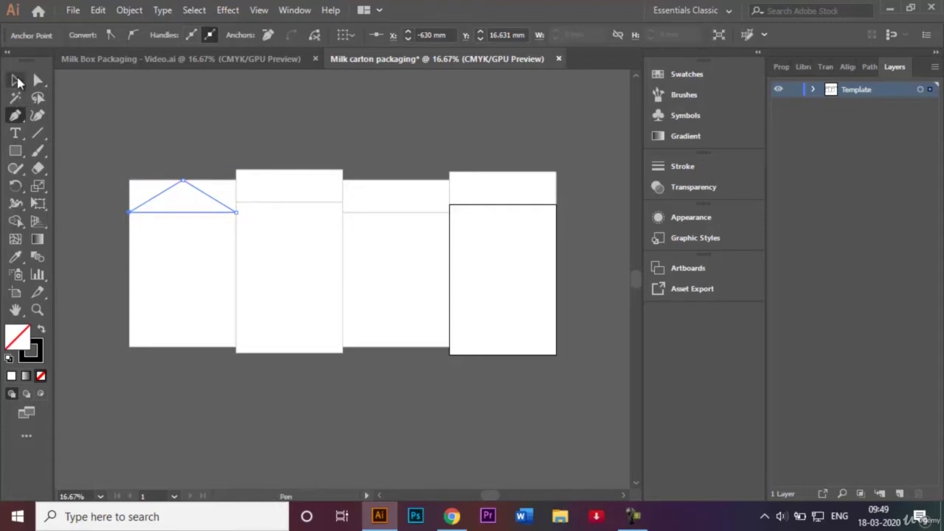
Copy the triangle onto the third panel's top strip and view the reference artwork
click(16, 80)
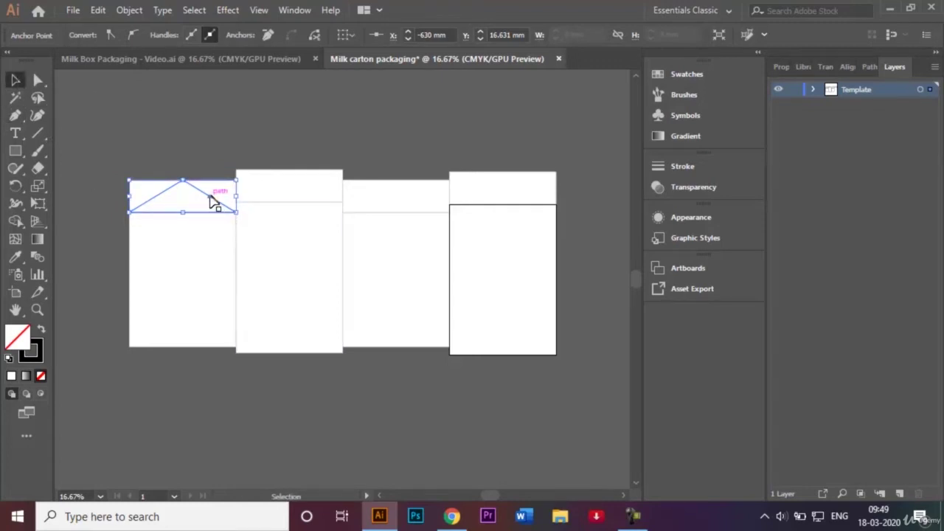
mouse_move(213, 201)
mouse_down()
mouse_move(426, 191)
mouse_move(424, 200)
mouse_up()
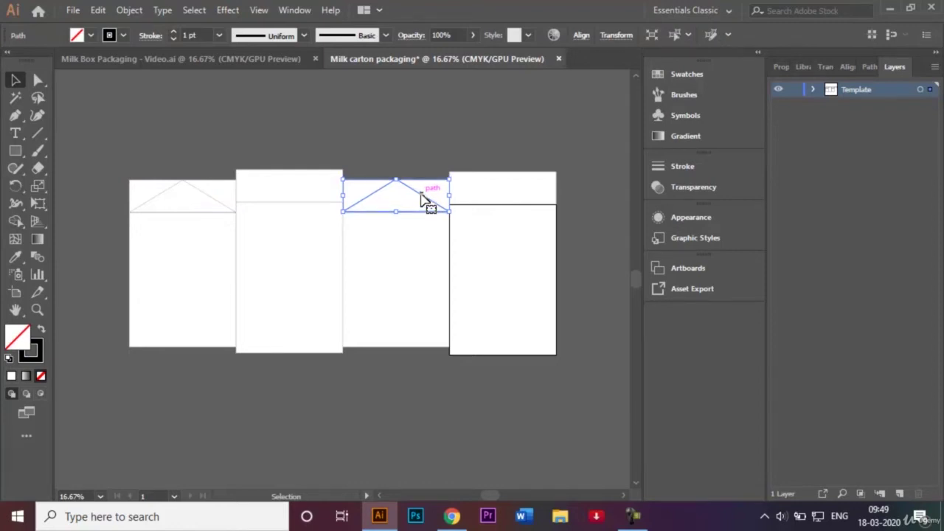
click(423, 158)
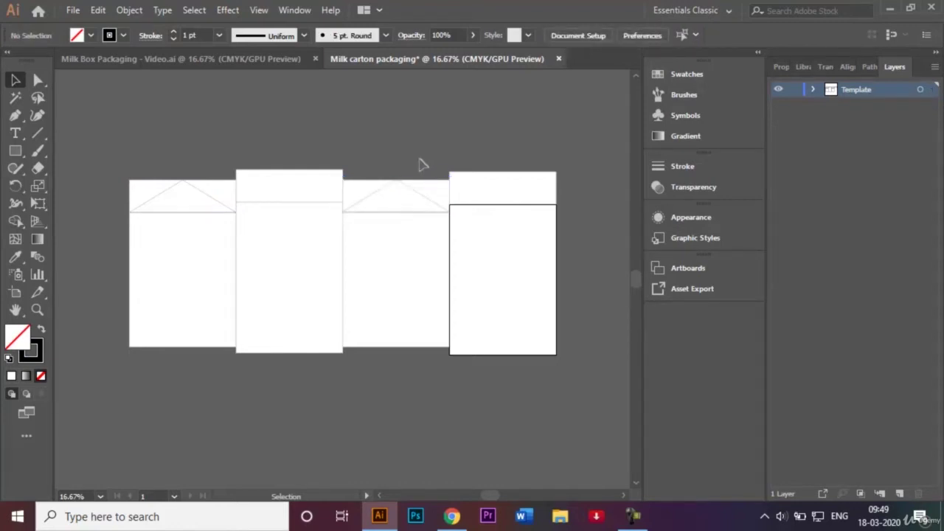
click(421, 195)
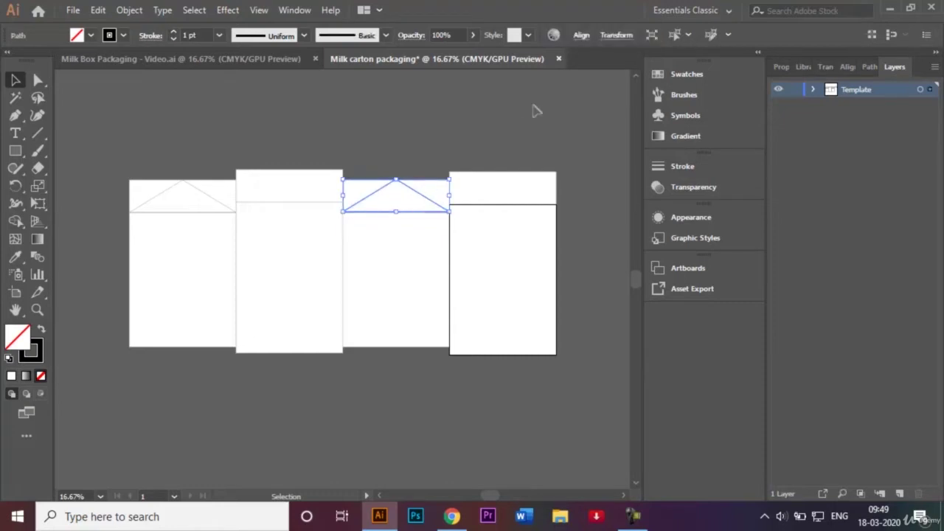
click(481, 114)
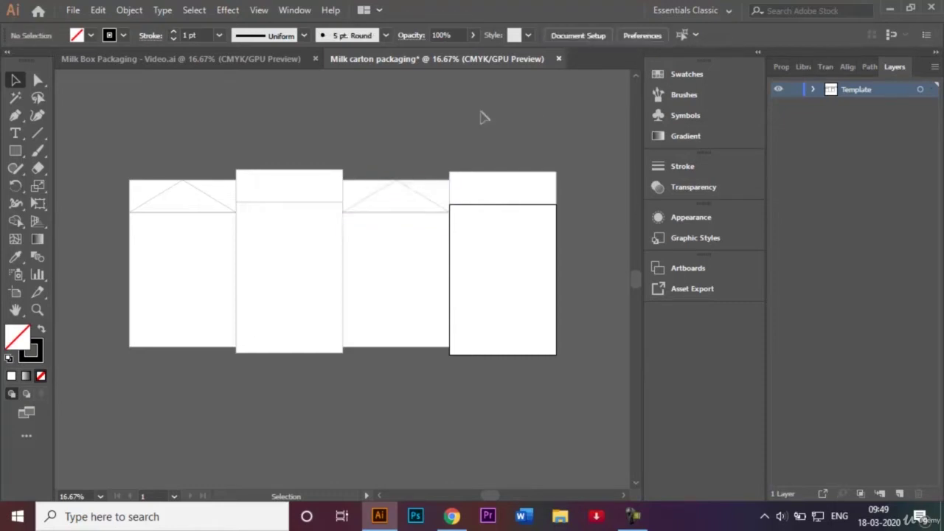
click(247, 64)
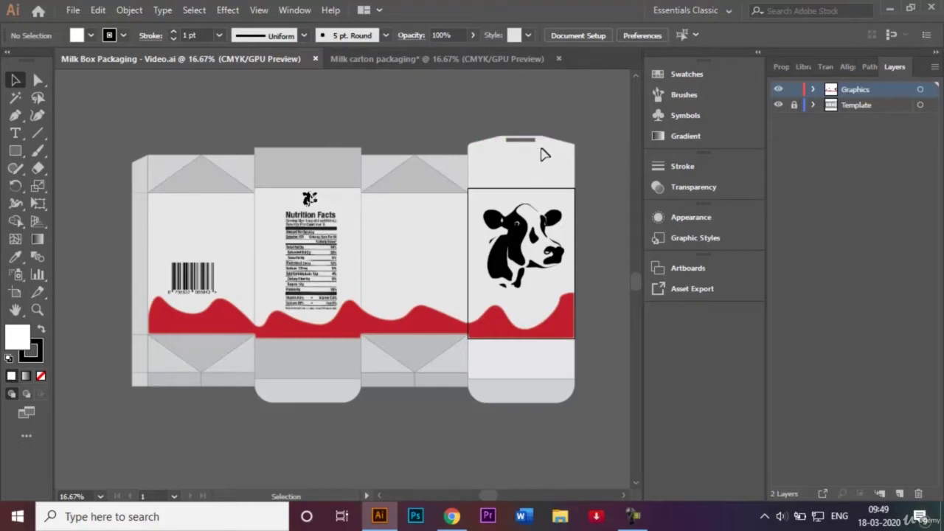
Zoom in on the right panel's top flap and add two anchors on its top edge
click(438, 61)
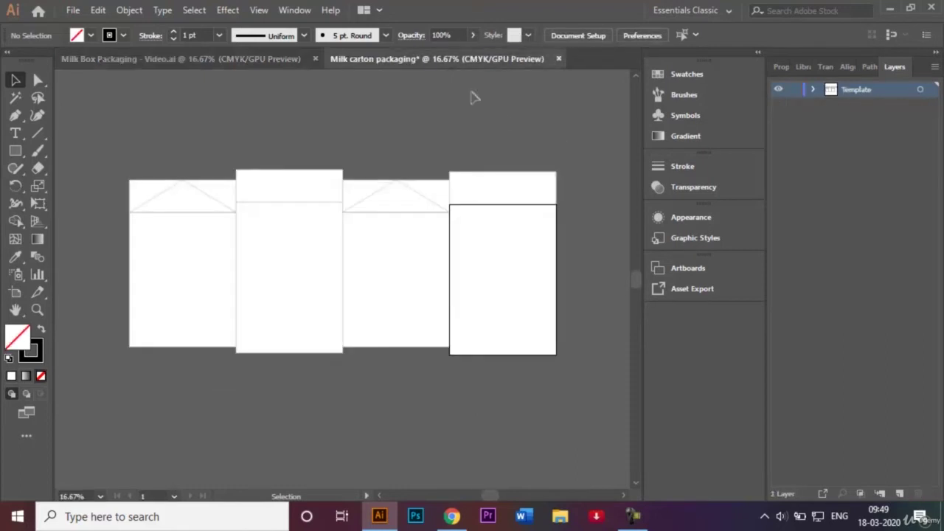
click(493, 198)
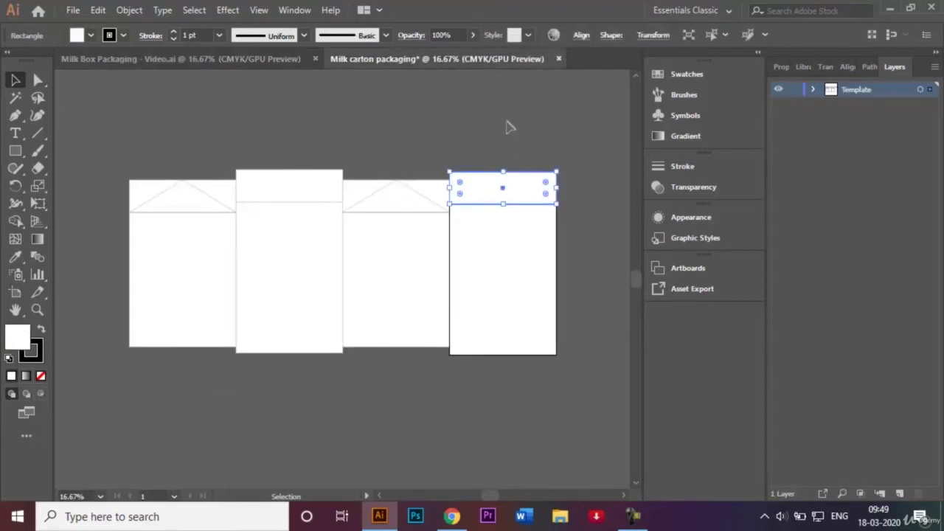
key(ctrl+plus)
key(ctrl+plus)
key(ctrl+plus)
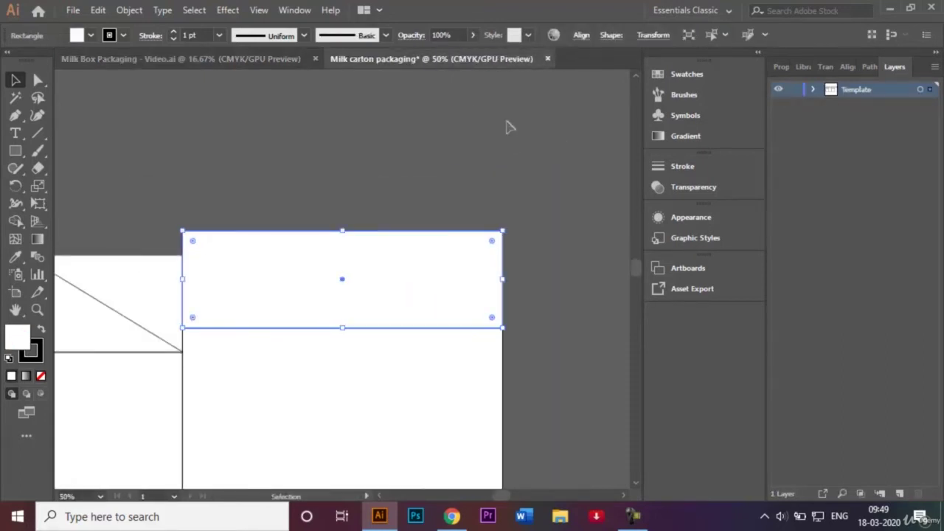
click(15, 116)
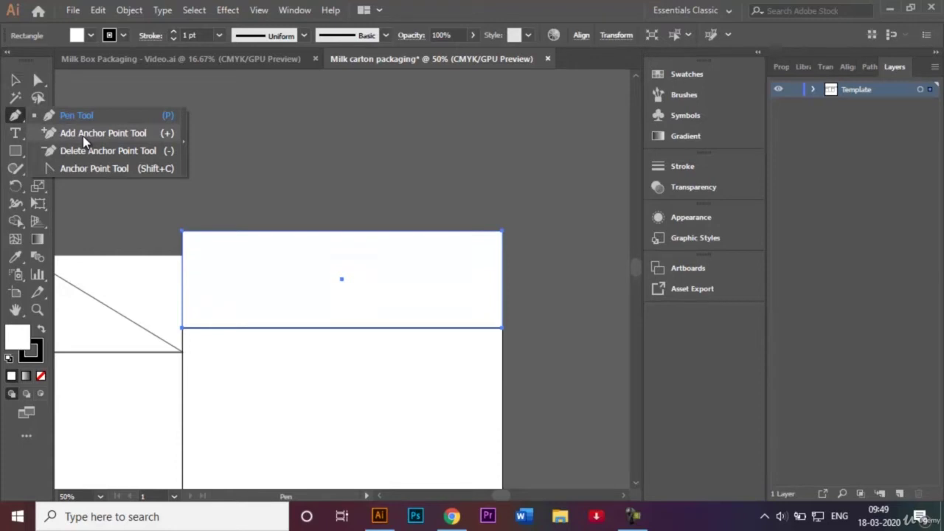
click(83, 136)
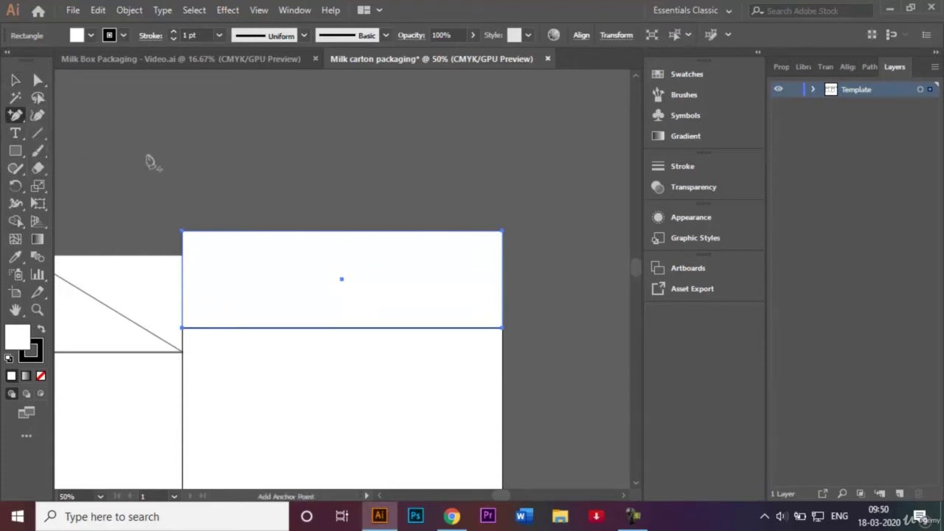
click(308, 232)
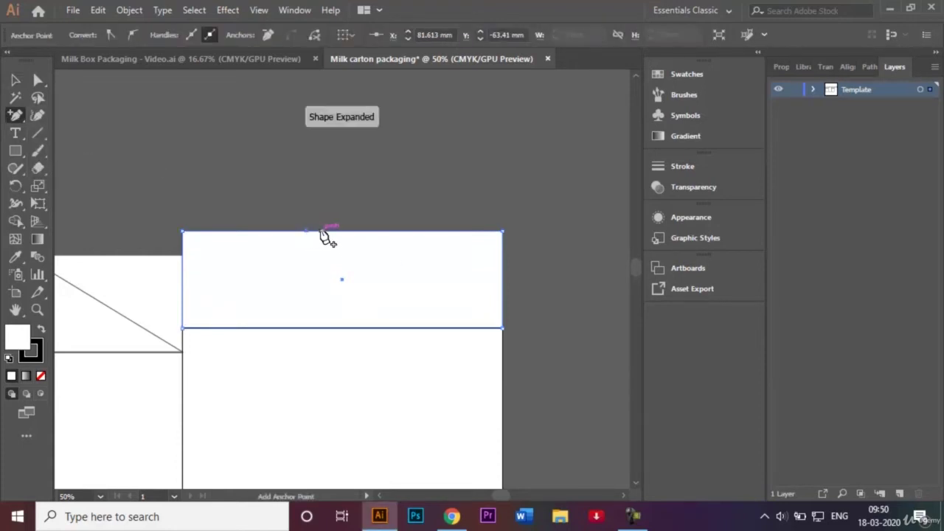
click(342, 231)
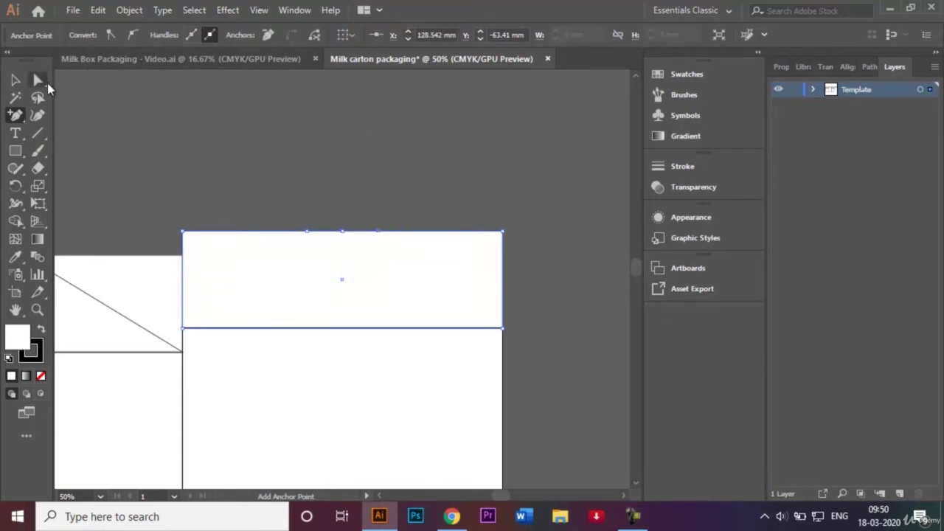
Raise the two new top-edge anchors upward to form a peak
click(39, 81)
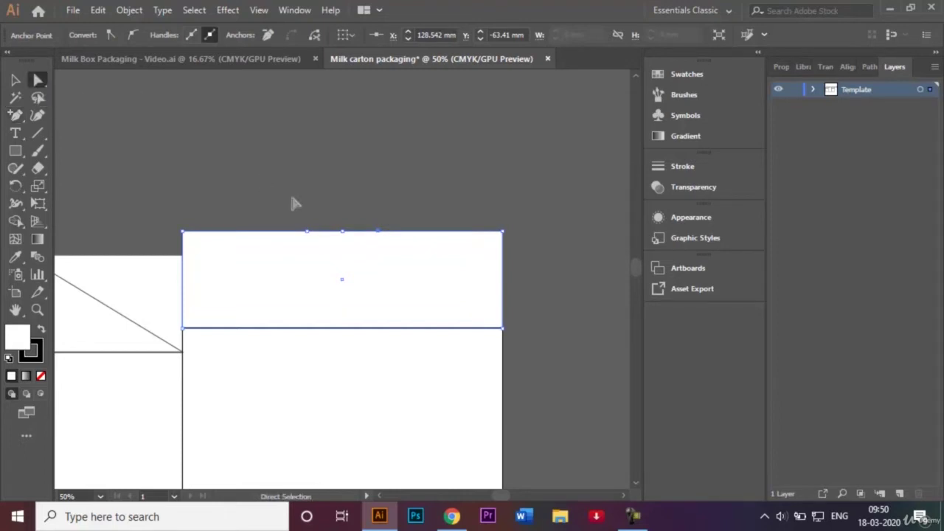
shift+click(342, 232)
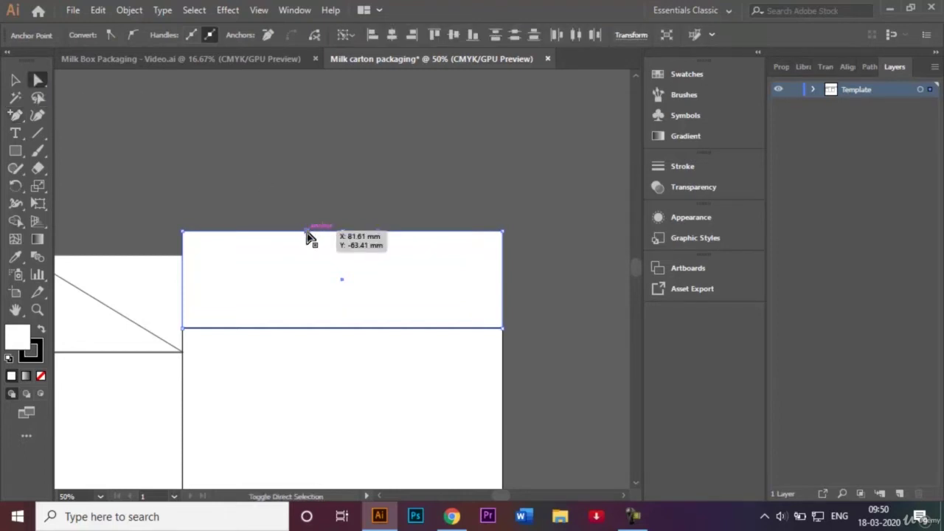
shift+click(378, 233)
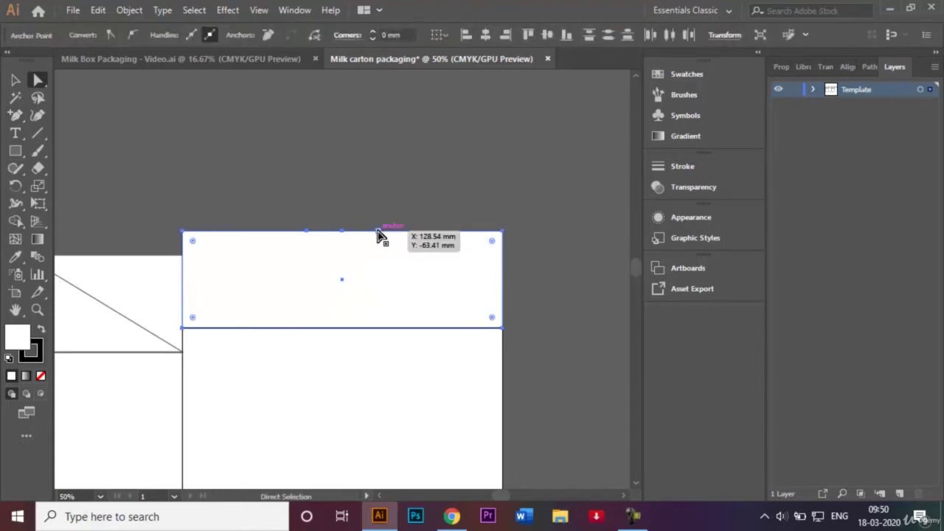
click(375, 211)
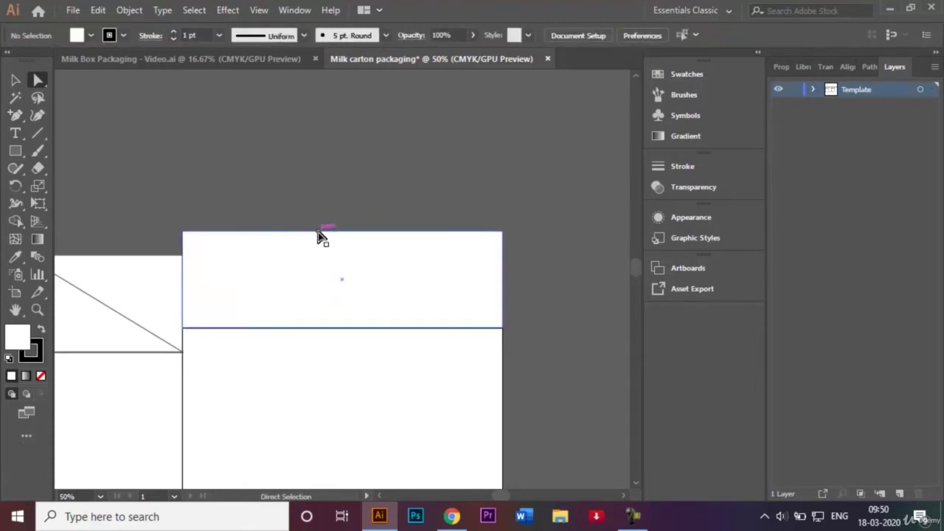
click(344, 234)
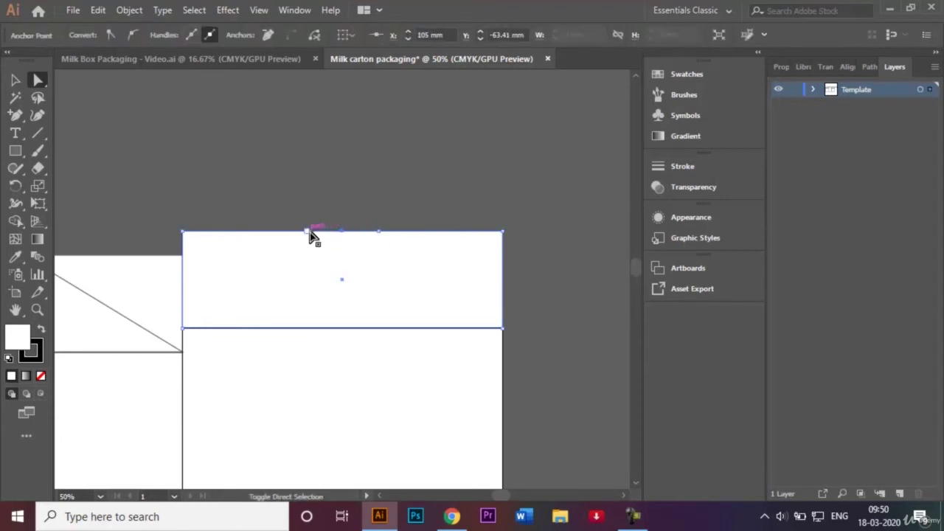
shift+click(309, 234)
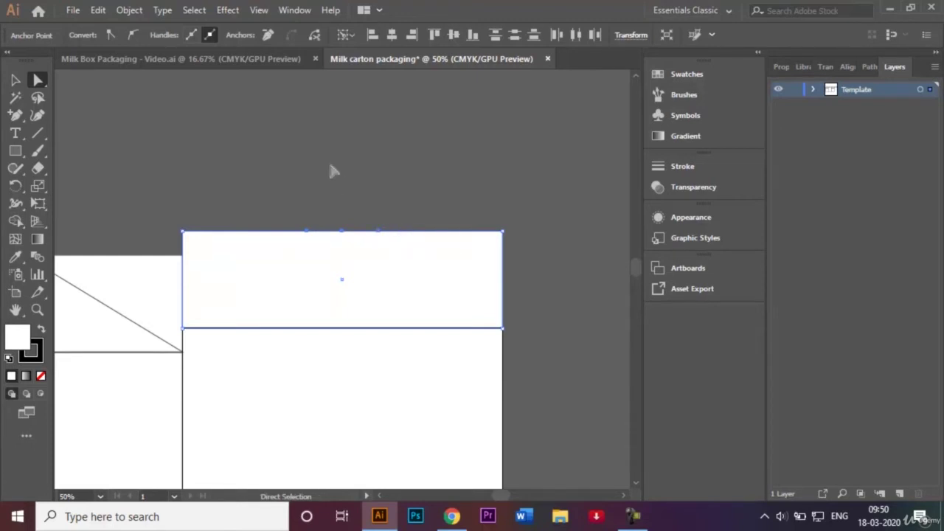
key(Up)
key(Up)
key(Up)
key(Up)
key(Up)
key(Up)
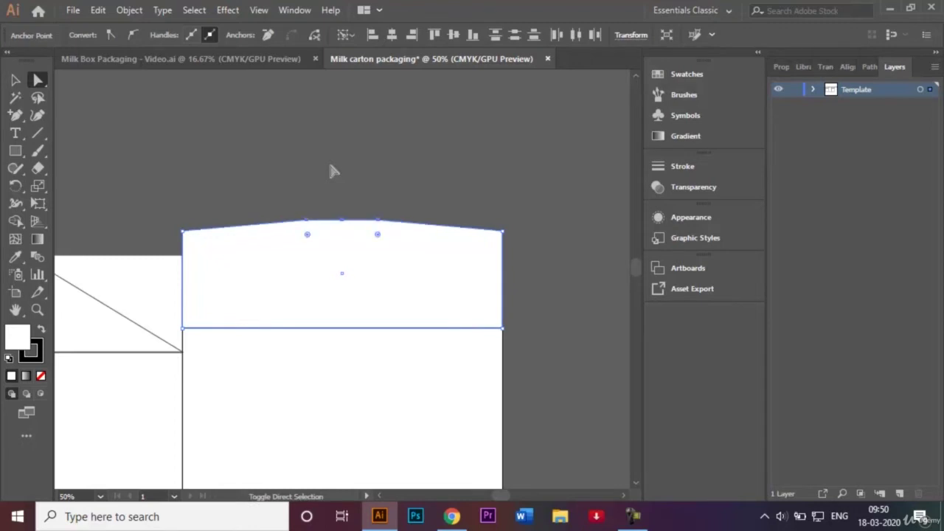
key(Up)
key(Up)
key(Up)
key(Up)
key(Up)
key(Up)
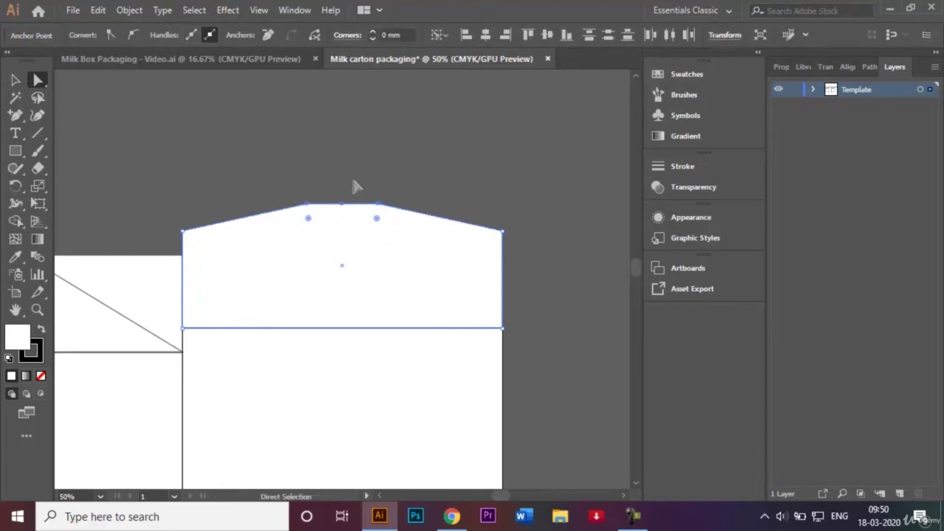
click(358, 185)
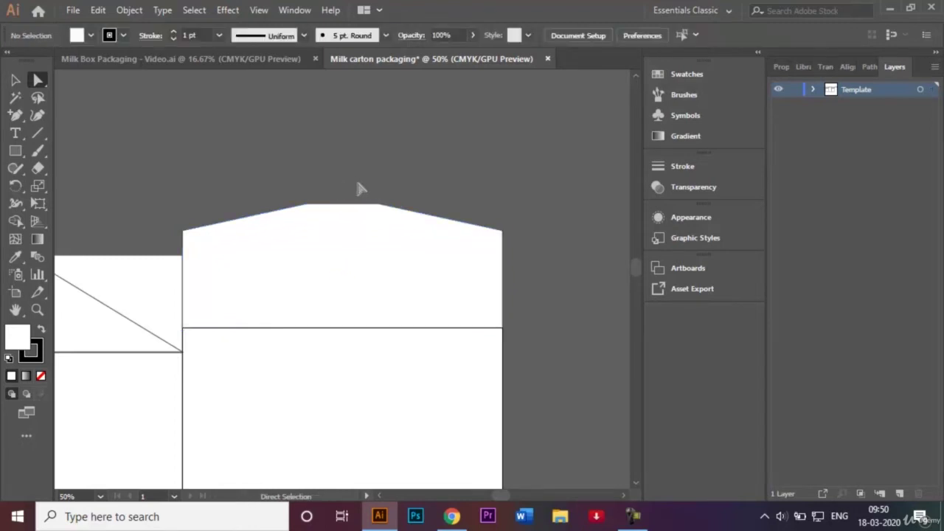
Round the flap's two top corners to 17.55 mm, then compare with the reference
click(184, 233)
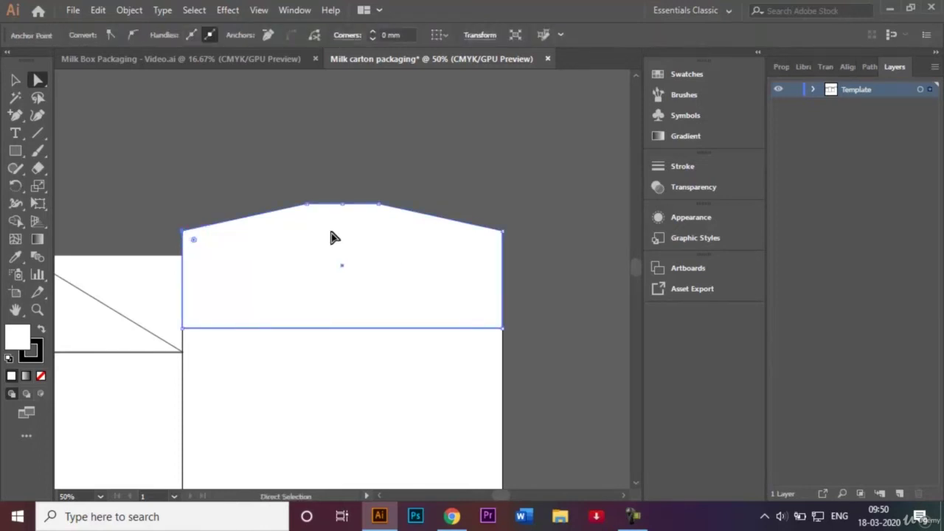
shift+click(503, 231)
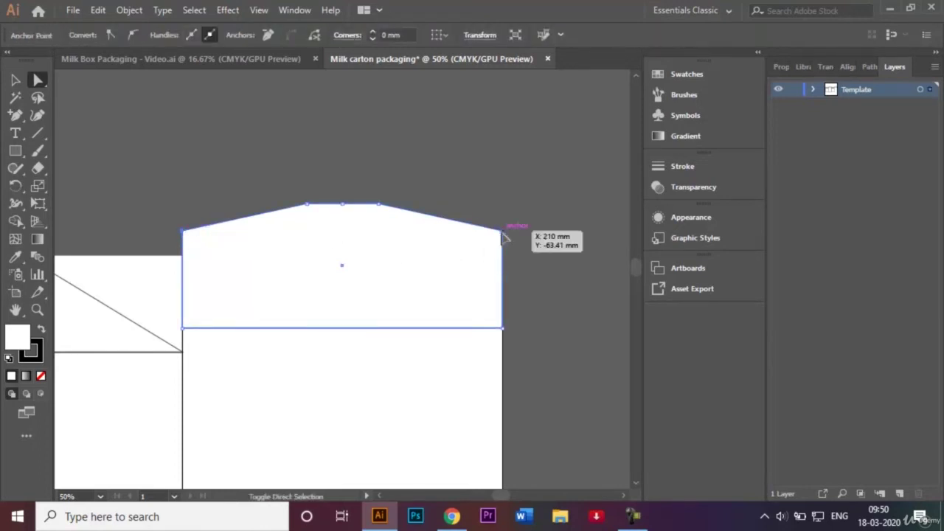
drag(193, 246, 206, 264)
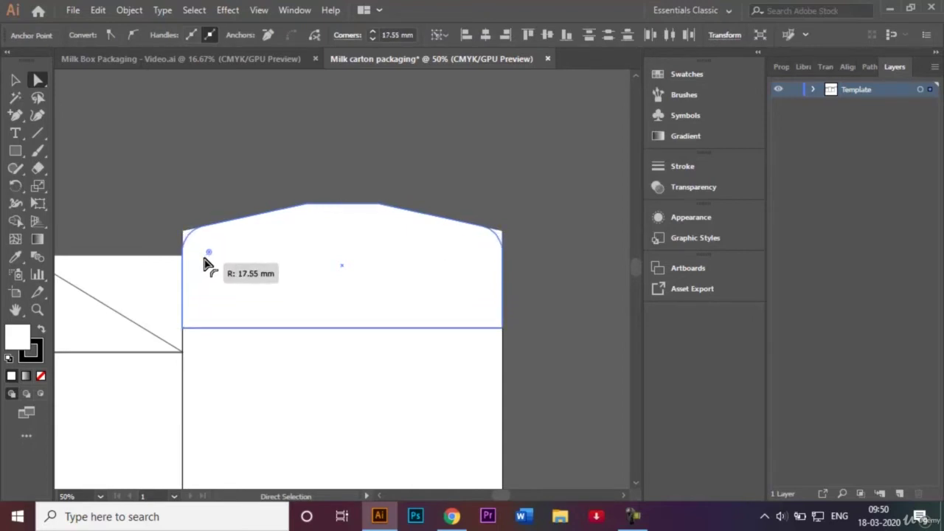
click(188, 195)
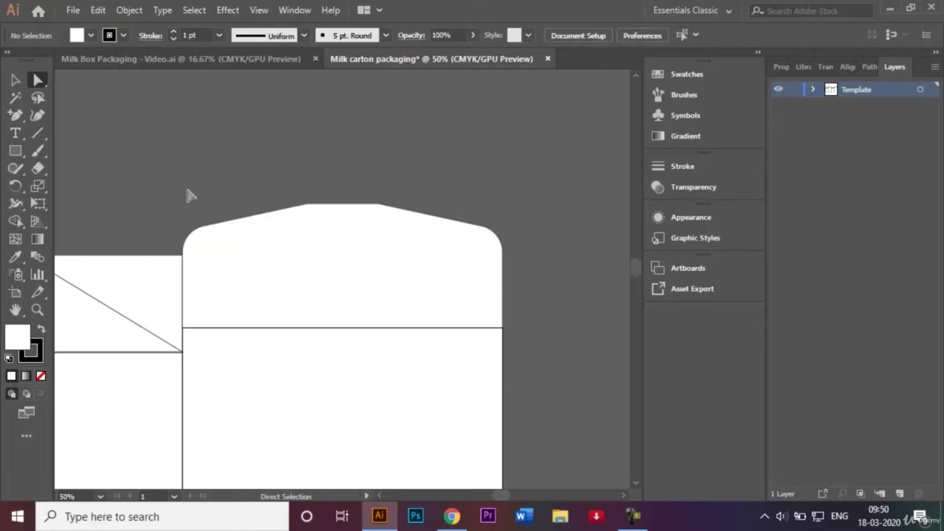
click(188, 62)
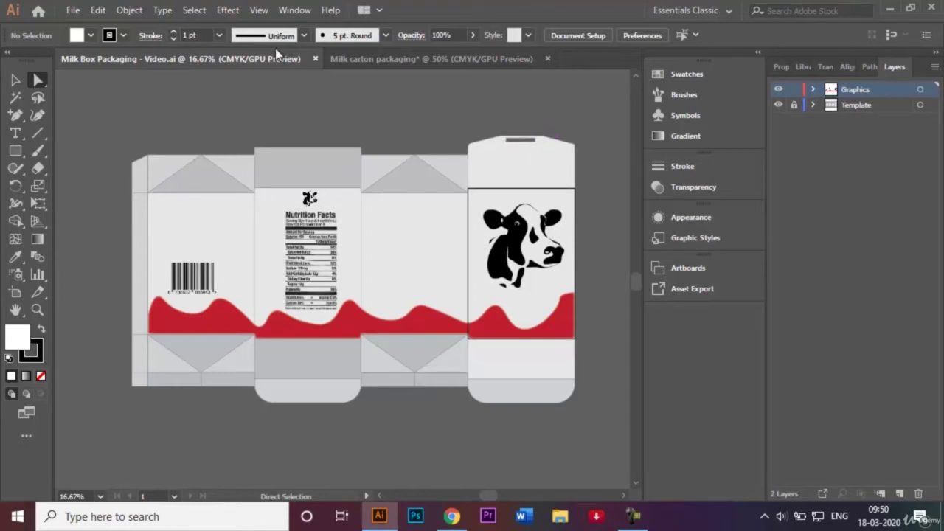
Draw a small Black-filled rectangle just under the peak of the carton template's flap
click(400, 59)
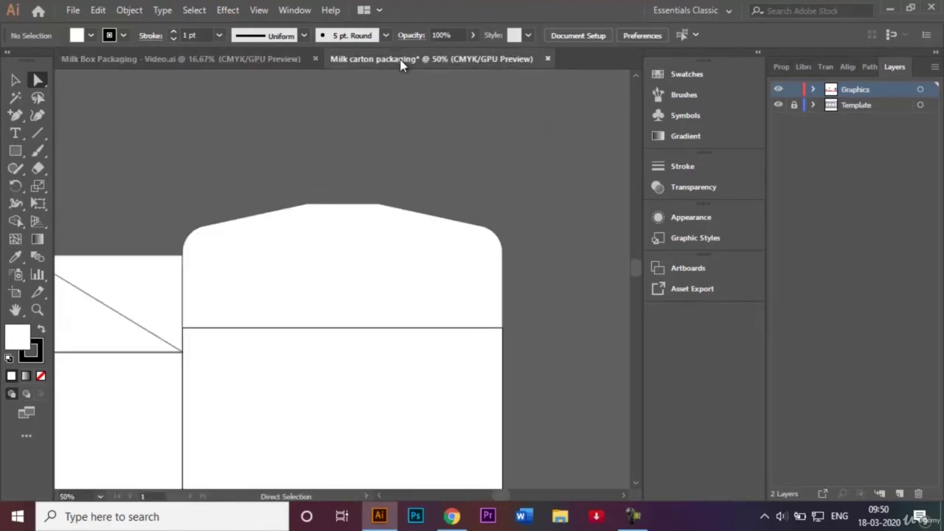
click(16, 151)
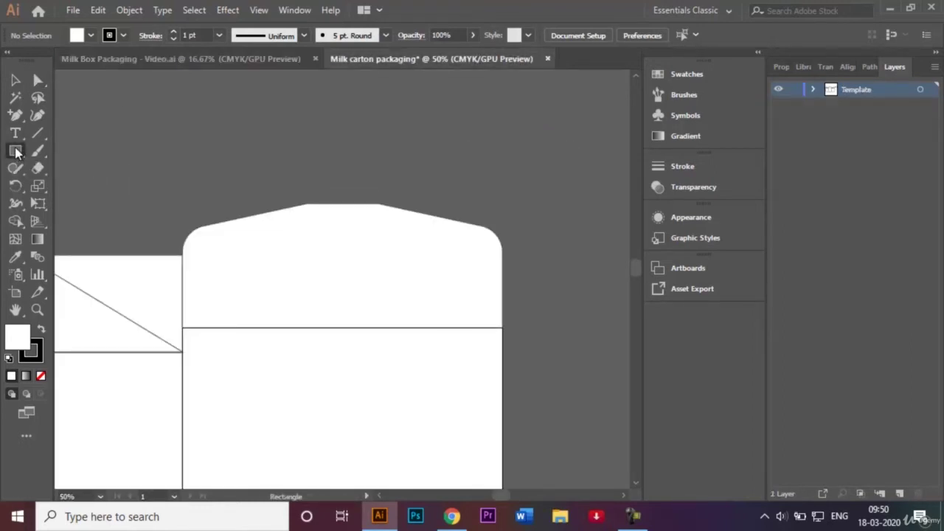
drag(304, 219, 375, 233)
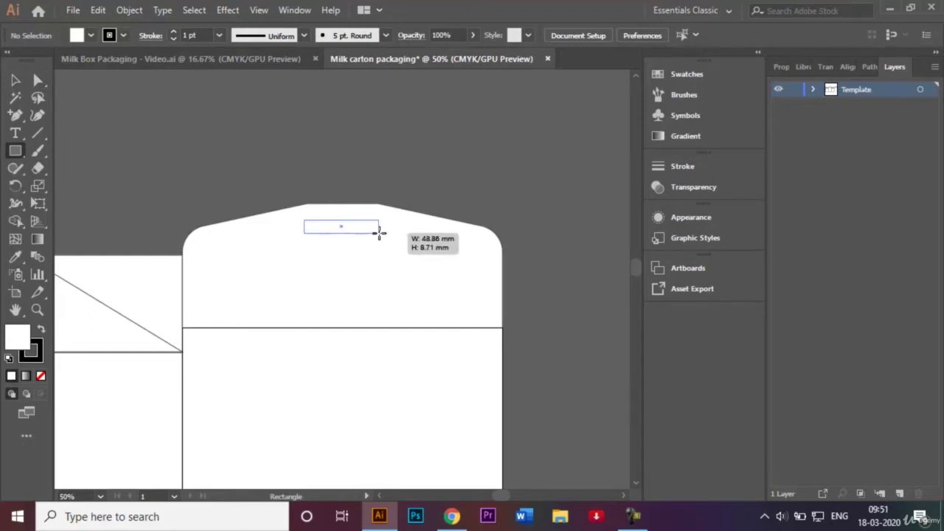
drag(375, 232, 383, 232)
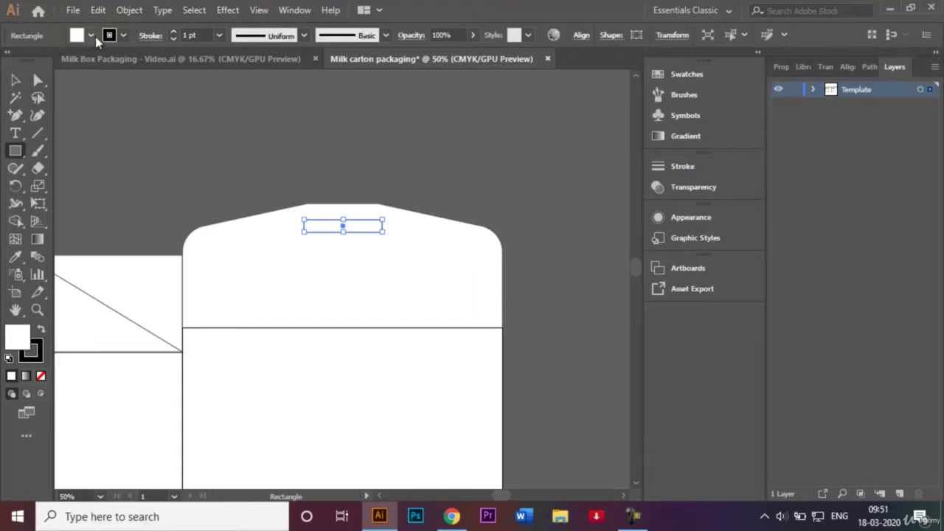
click(95, 36)
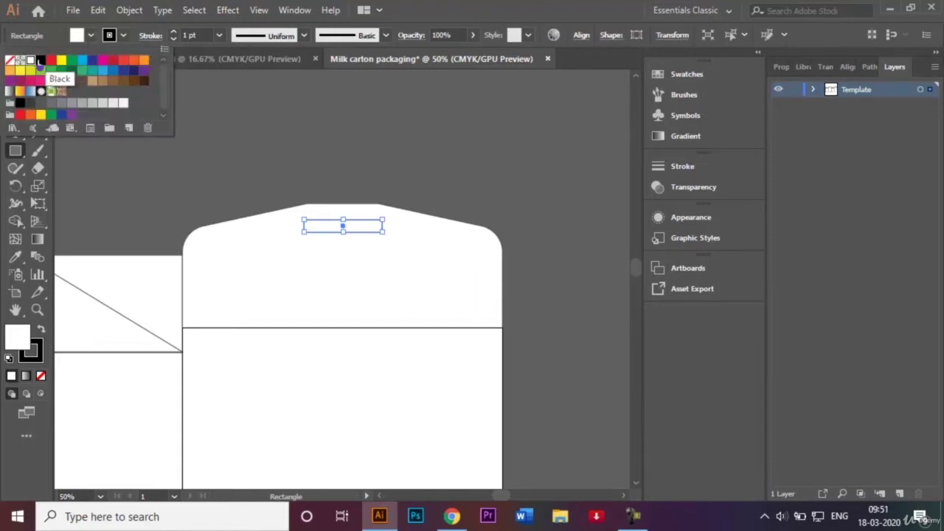
click(41, 60)
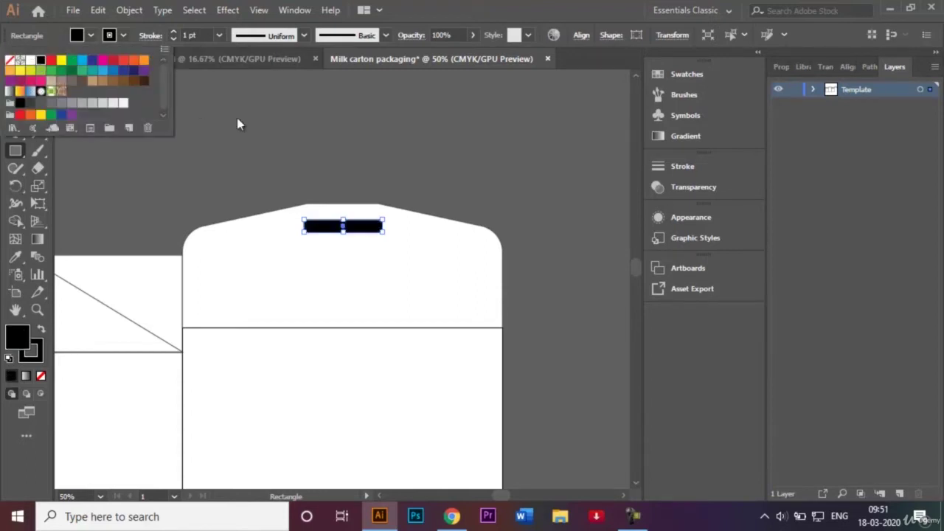
click(236, 117)
click(16, 79)
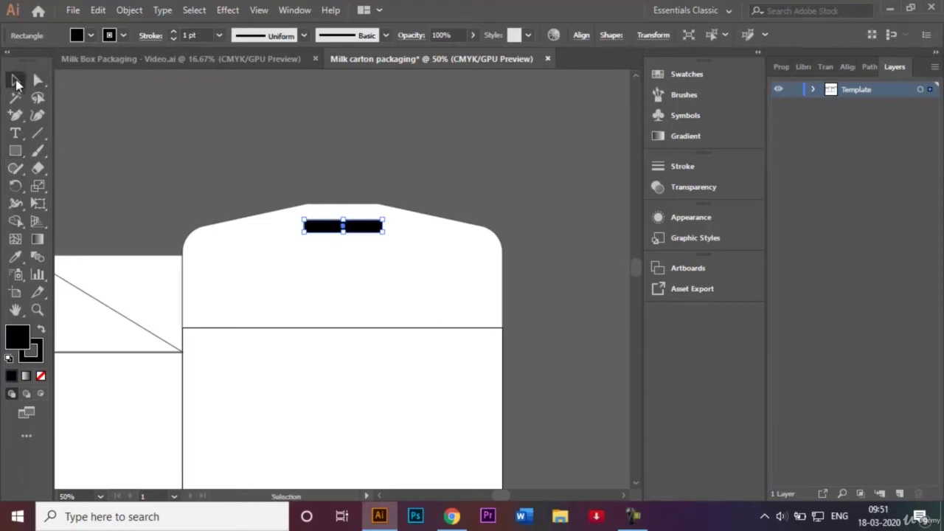
click(180, 135)
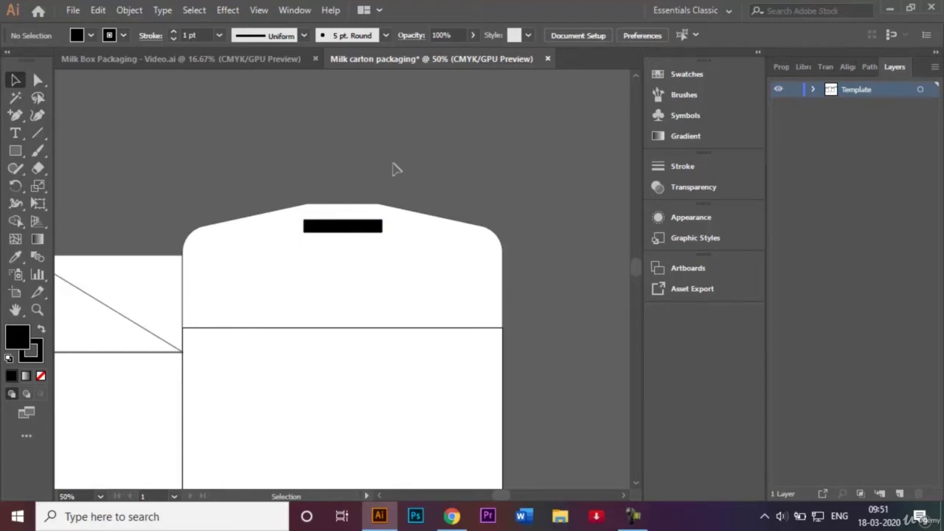
Zoom out to the whole carton layout, then bring up the Milk Box Packaging - Video.ai design
key(ctrl+minus)
key(ctrl+minus)
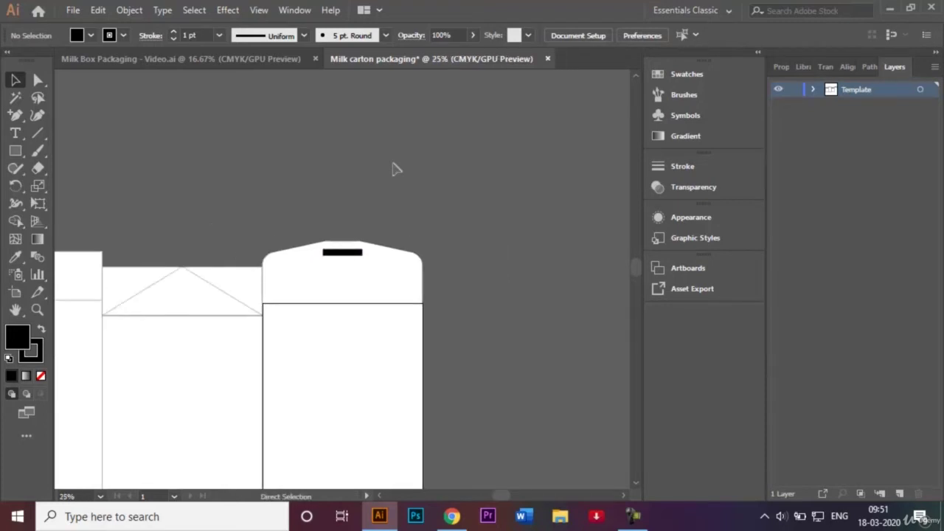
scroll(640, 496, down, 3)
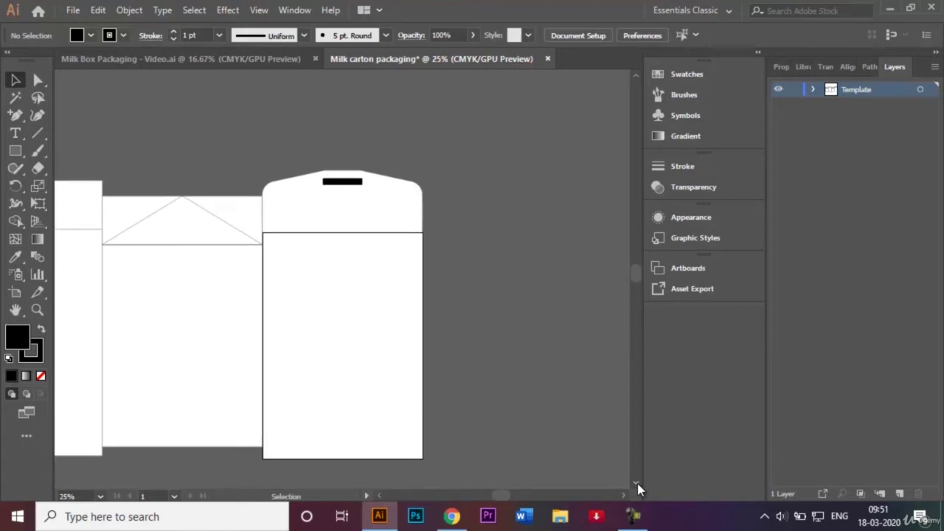
click(379, 495)
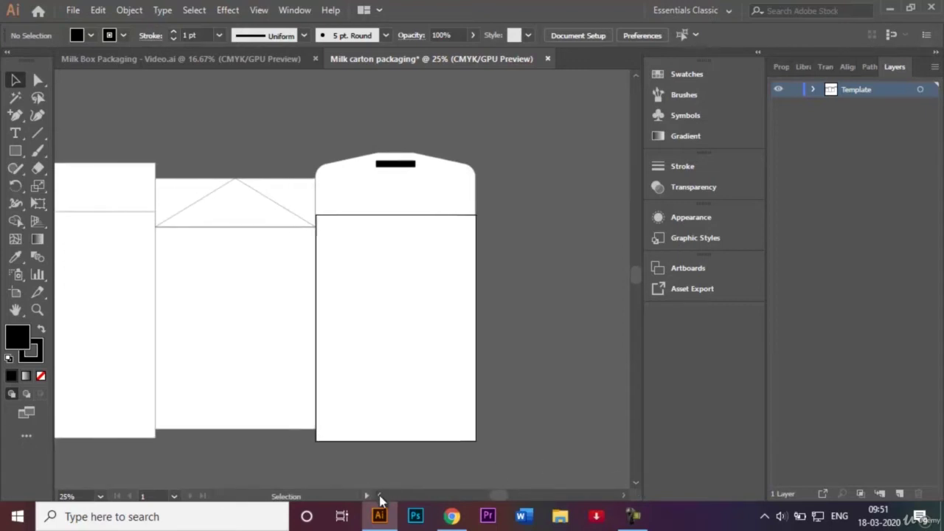
key(ctrl+minus)
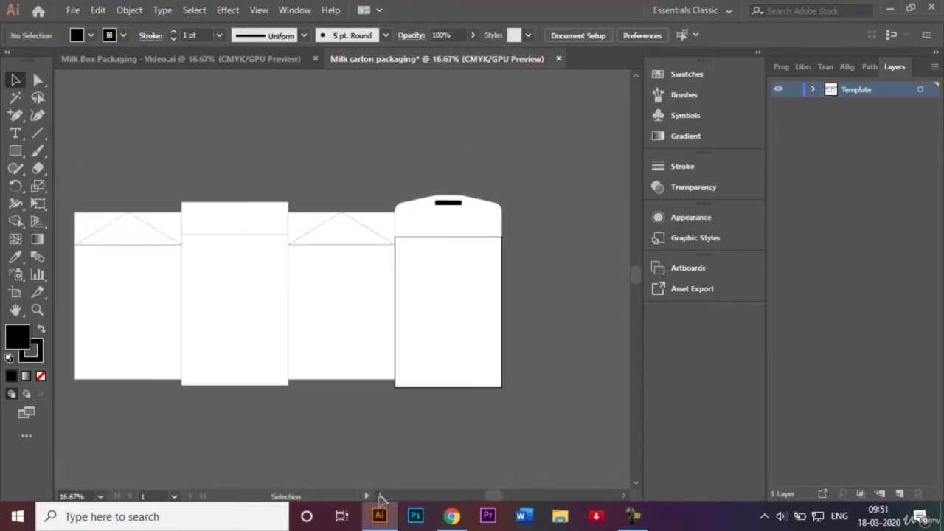
click(259, 59)
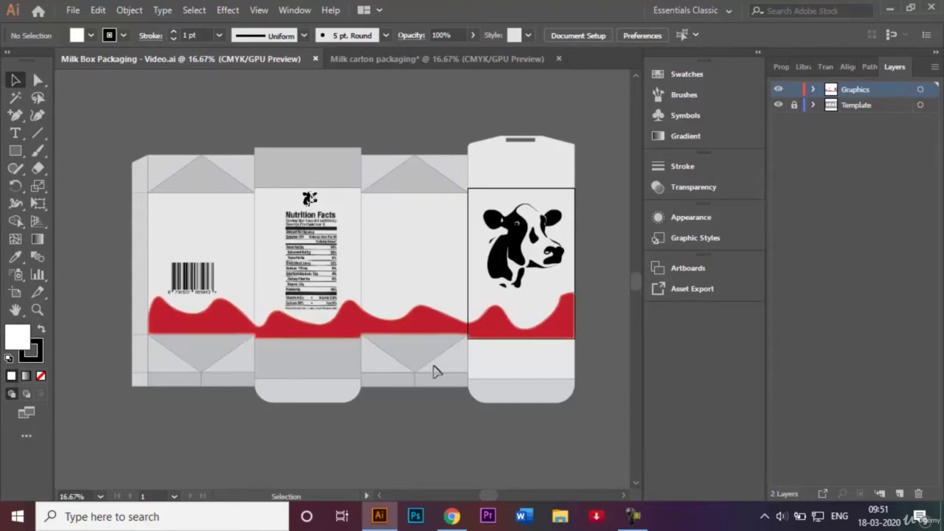
Make a horizontally reflected copy of the three panels' top flaps
click(437, 59)
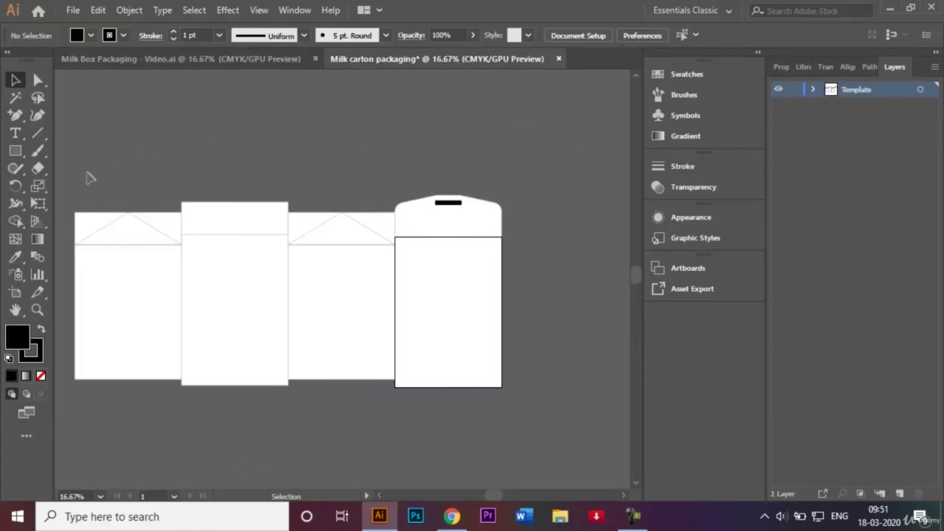
click(163, 243)
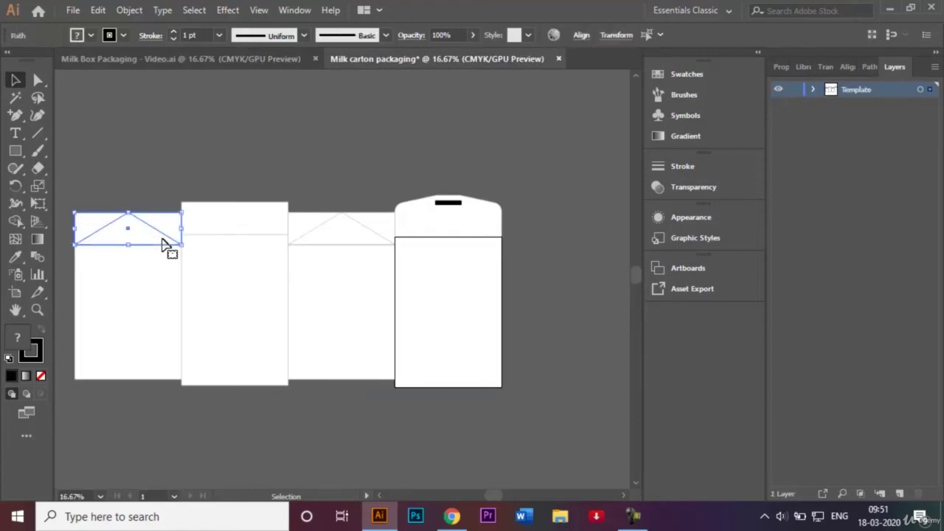
shift+click(236, 216)
shift+click(304, 225)
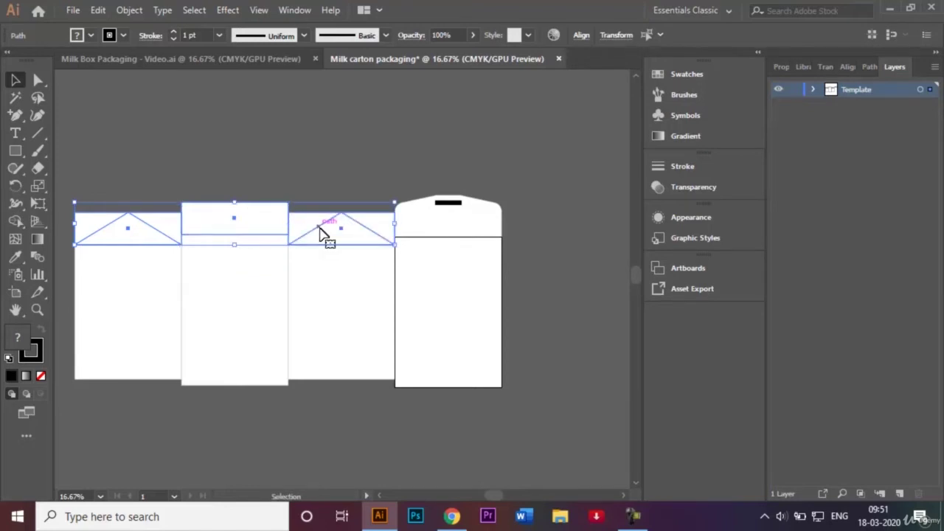
right_click(320, 229)
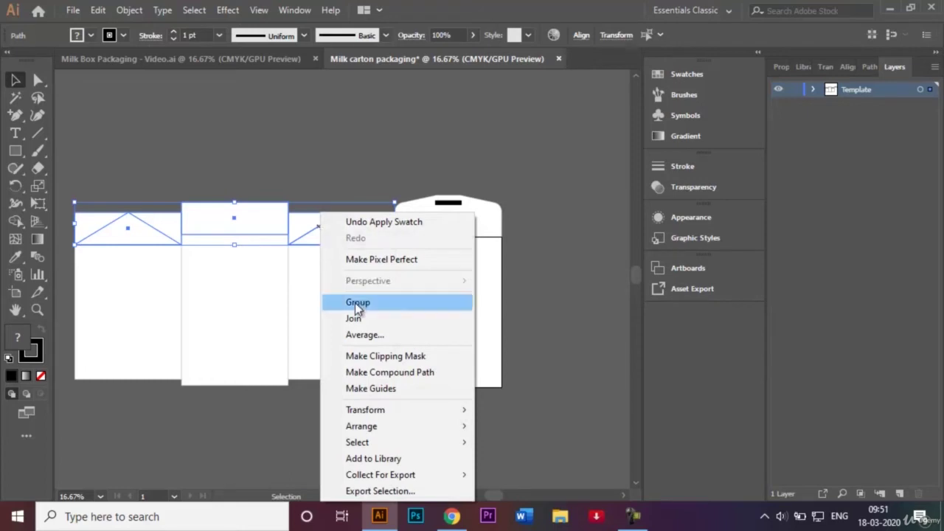
mouse_move(365, 410)
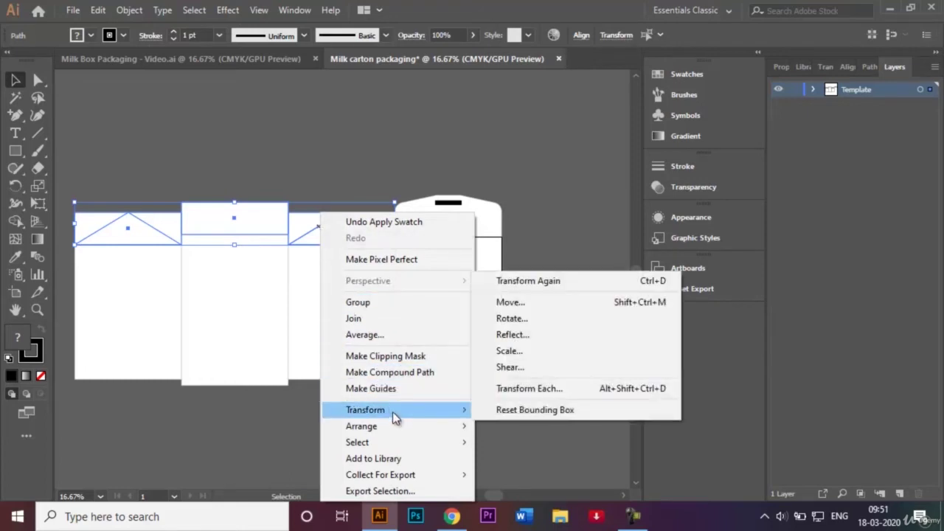
click(534, 339)
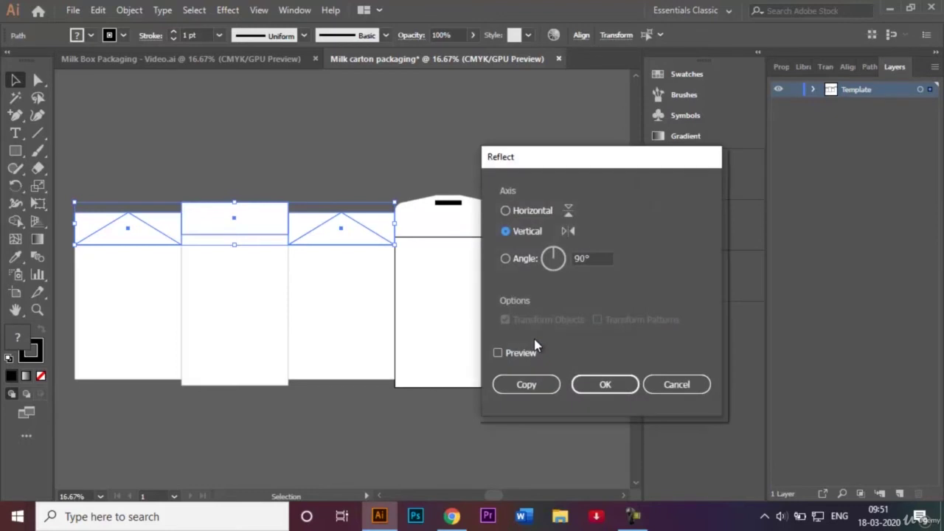
click(506, 211)
click(529, 386)
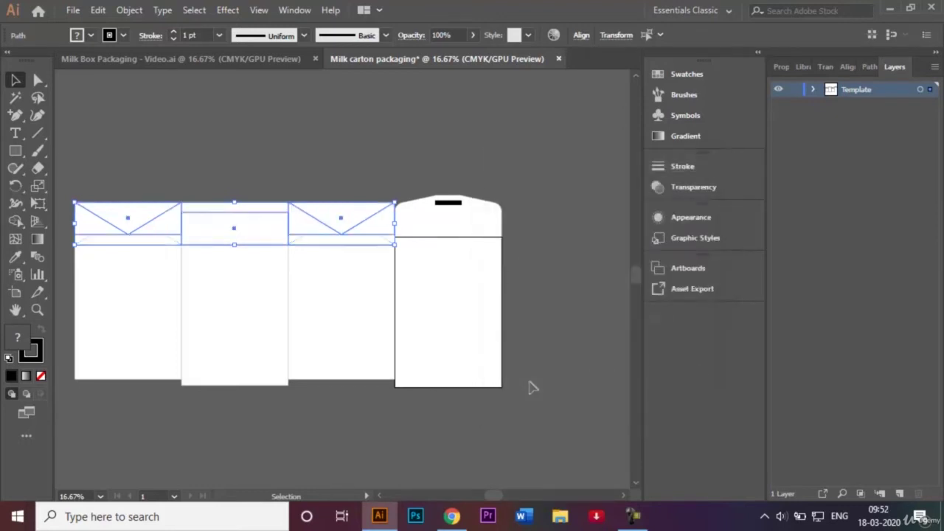
Move the flipped flaps to the panels' bottom edge and nudge the middle rectangle up to meet it
click(127, 223)
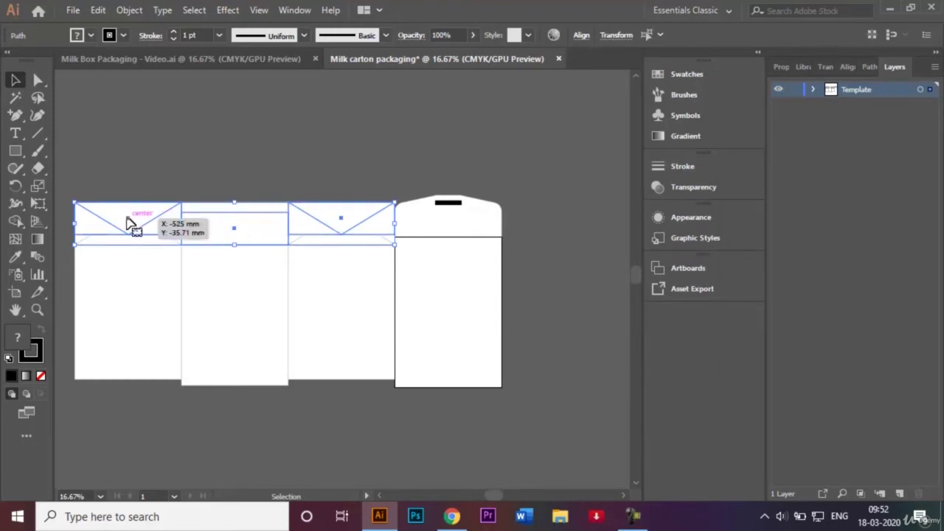
drag(126, 222, 127, 403)
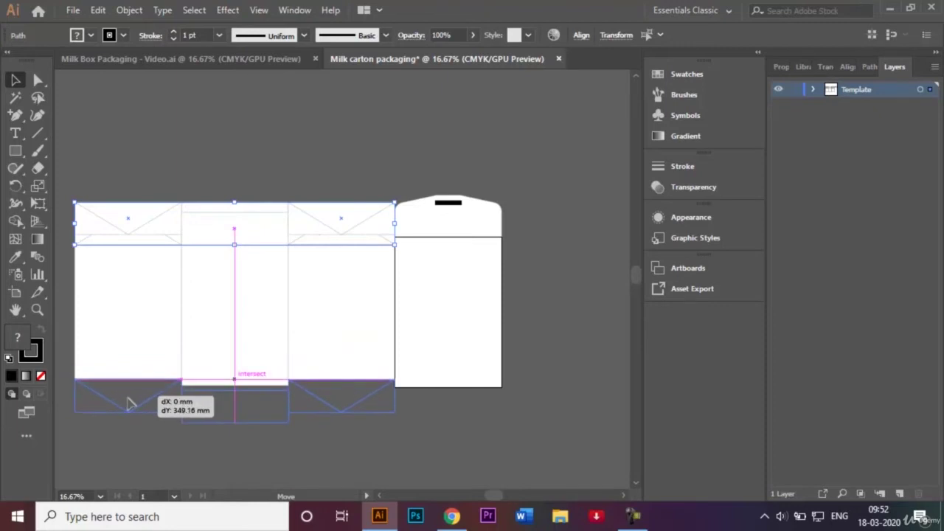
drag(127, 403, 131, 404)
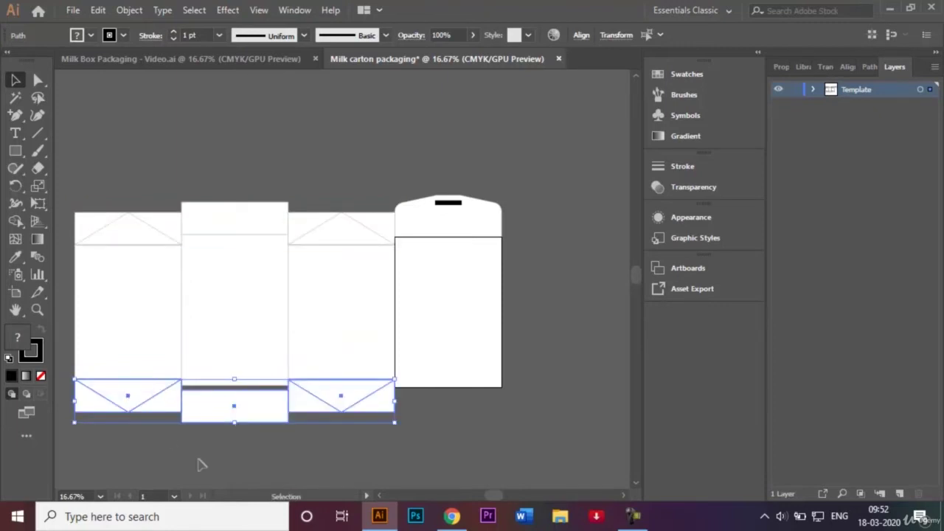
click(206, 465)
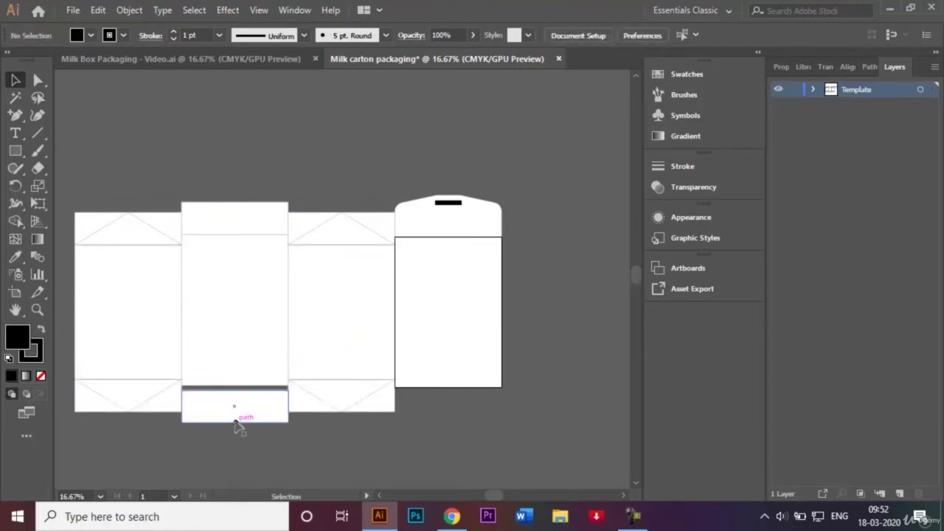
click(239, 419)
key(Up)
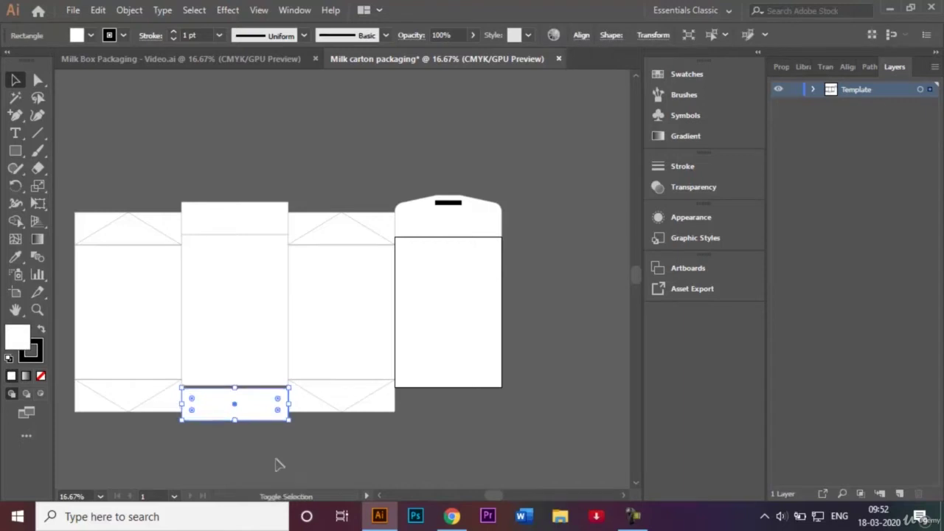
key(Up)
key(Up)
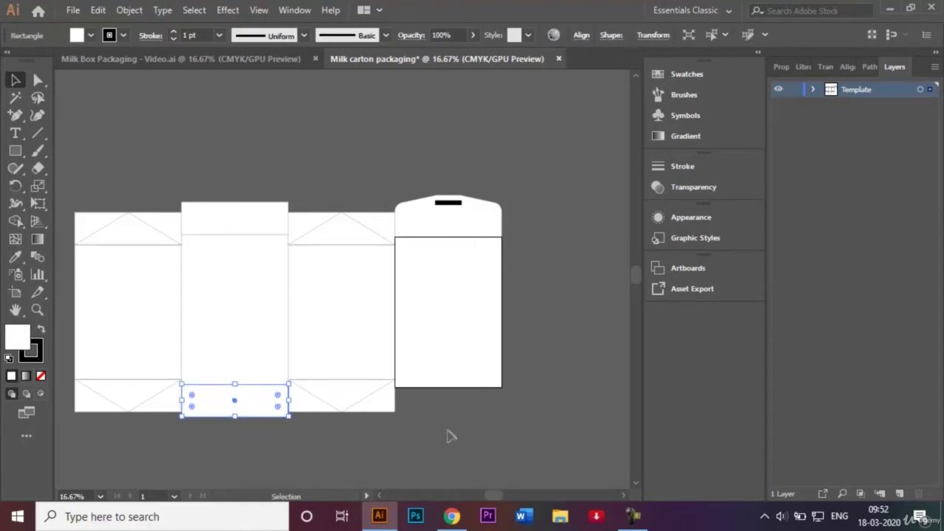
click(451, 435)
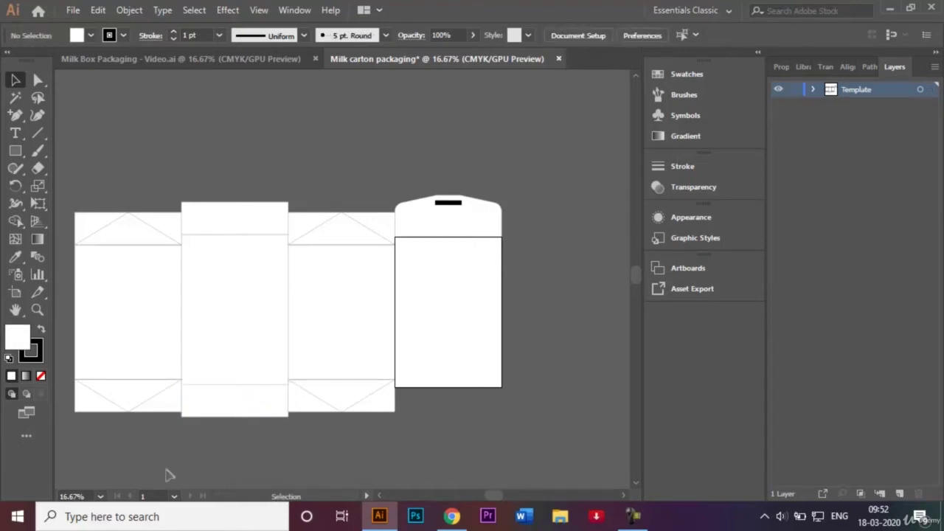
key(ctrl+plus)
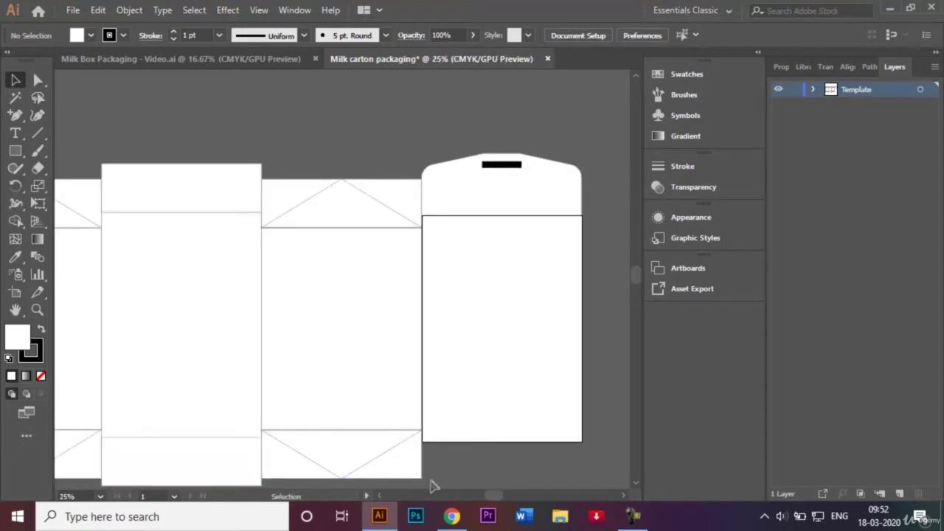
Nudge the left V-shaped bottom flap left to meet its panel, then view the Milk Box Packaging design
click(380, 496)
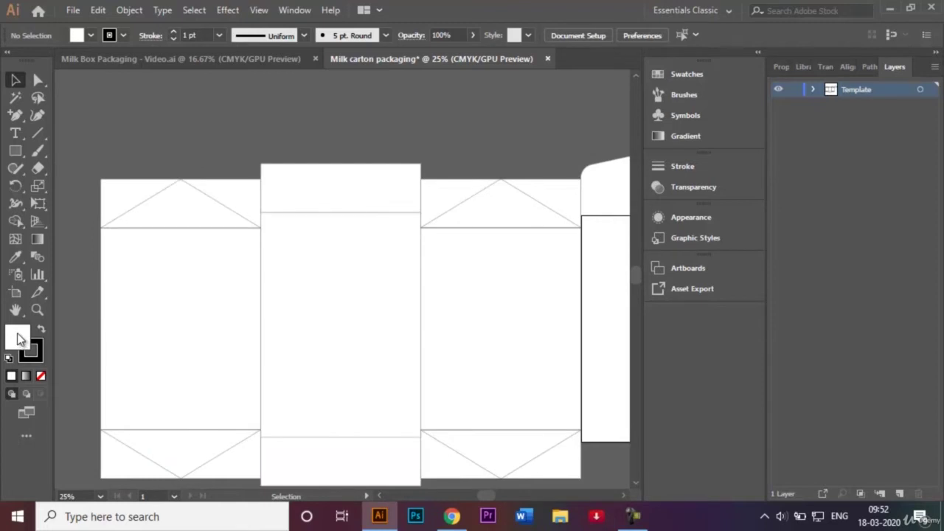
key(ctrl+plus)
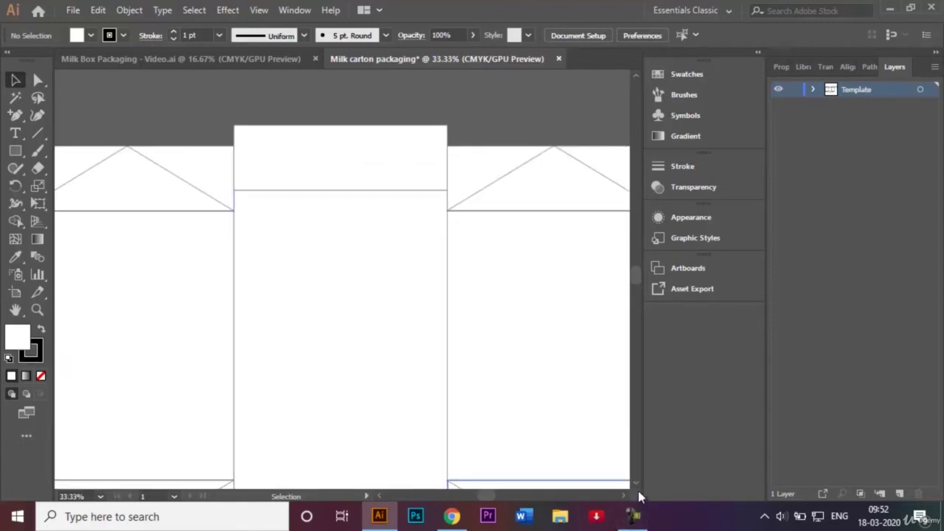
click(636, 485)
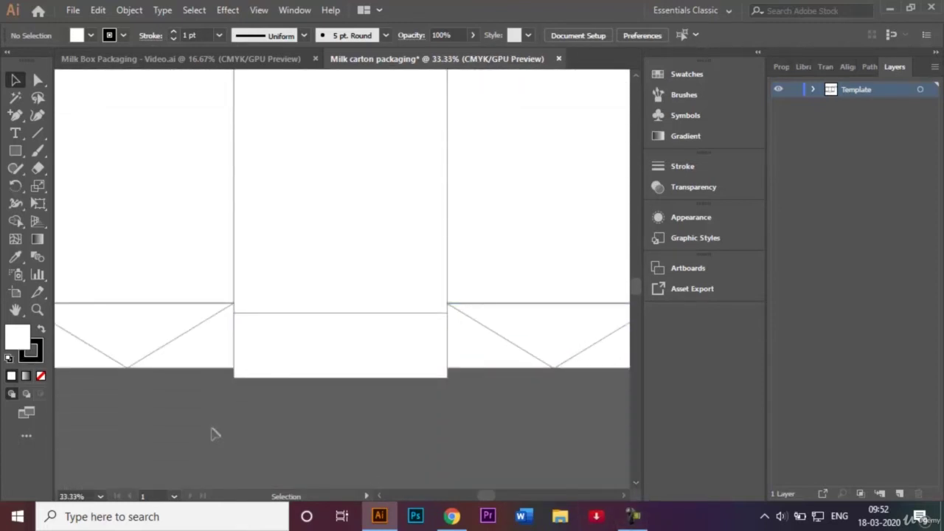
click(267, 356)
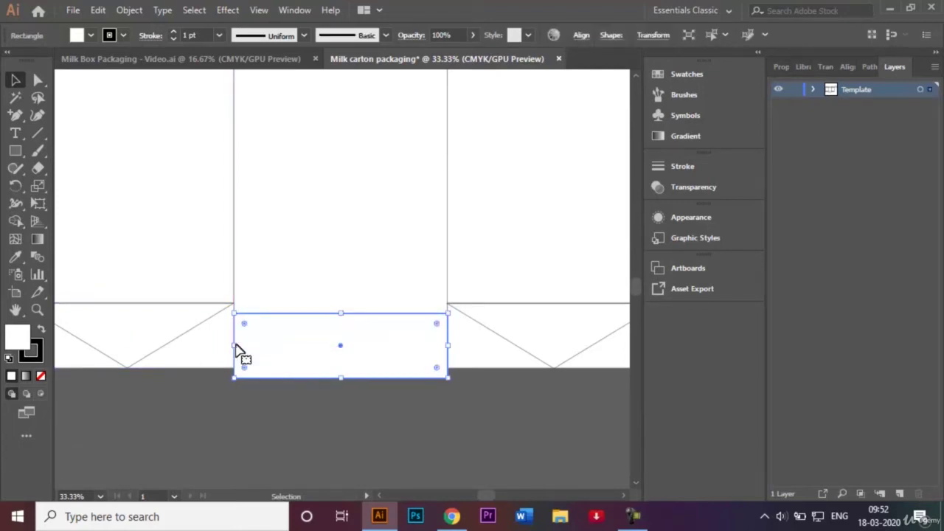
click(235, 403)
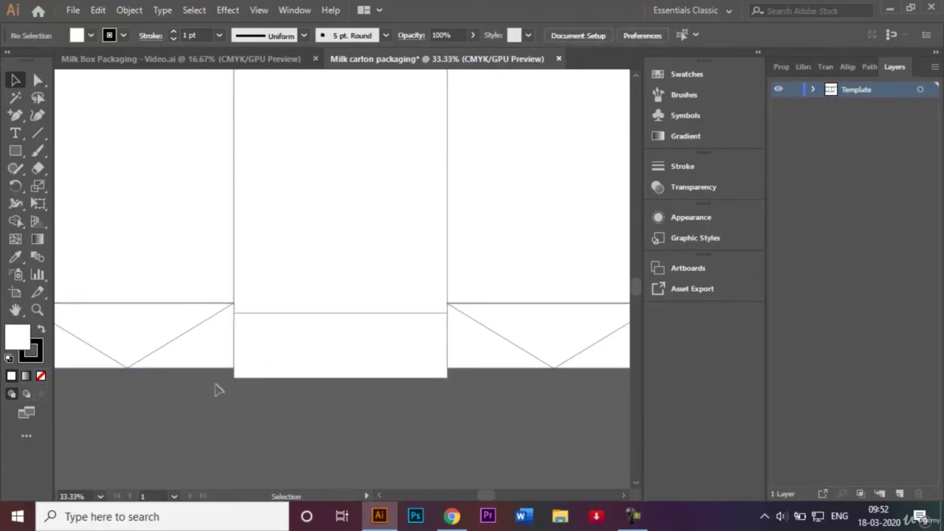
click(171, 322)
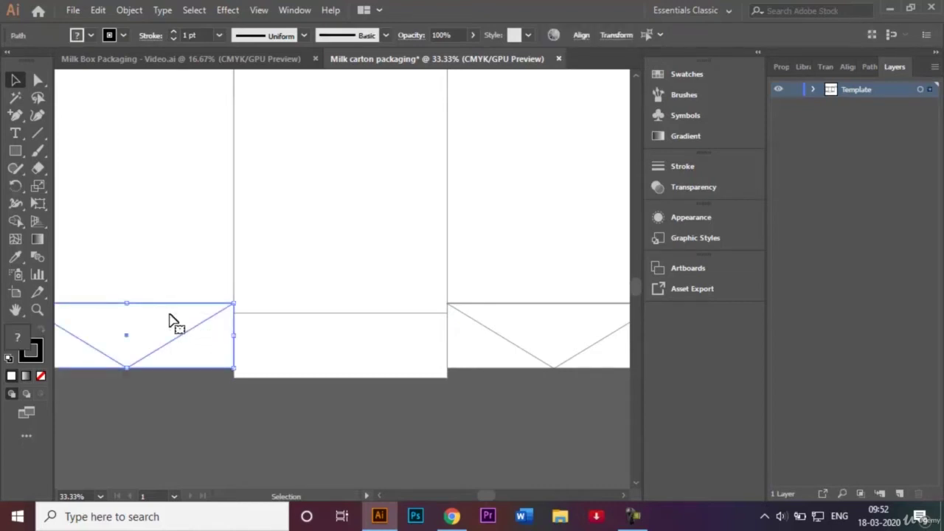
key(Left)
click(227, 417)
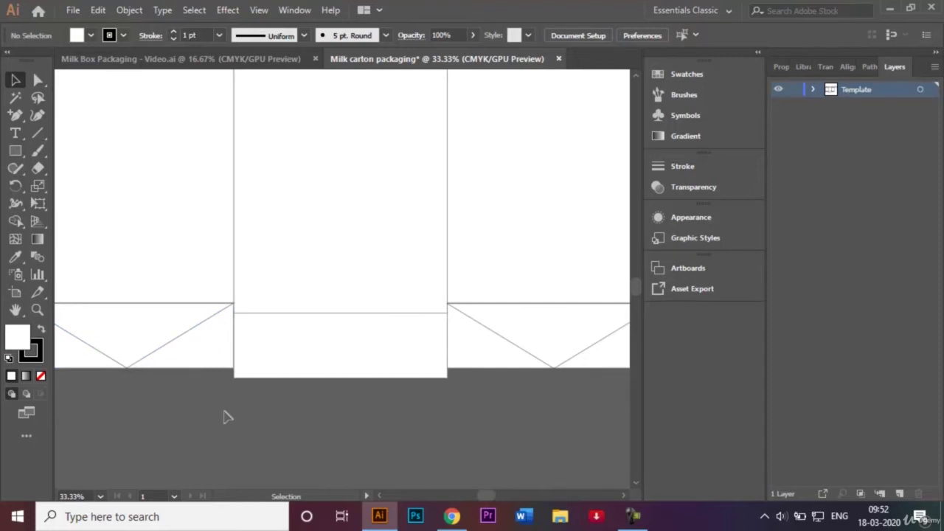
key(ctrl+minus)
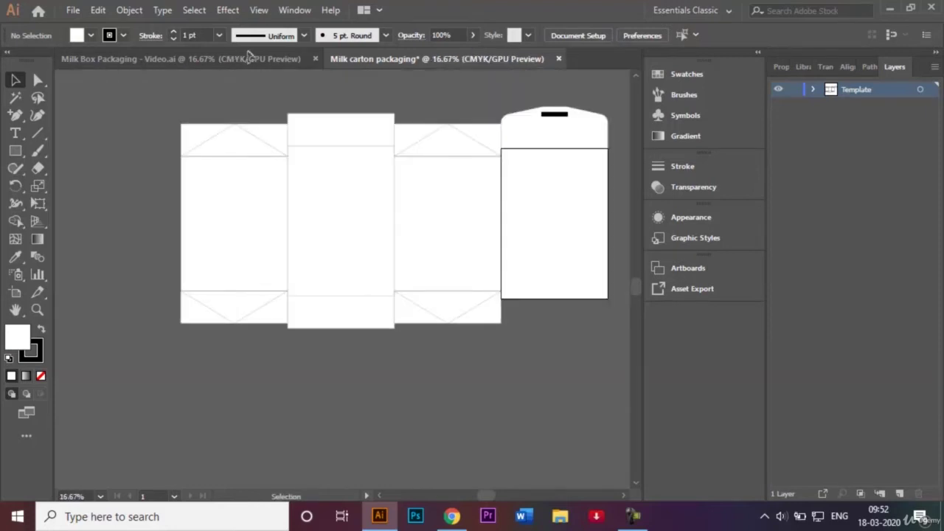
click(279, 58)
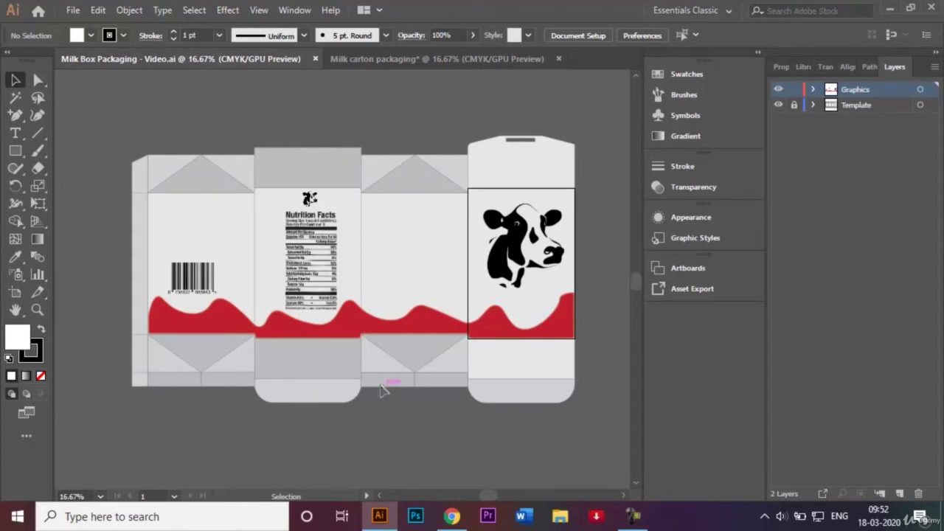
Copy the middle panel's bottom flap rectangle under the right front panel
click(378, 63)
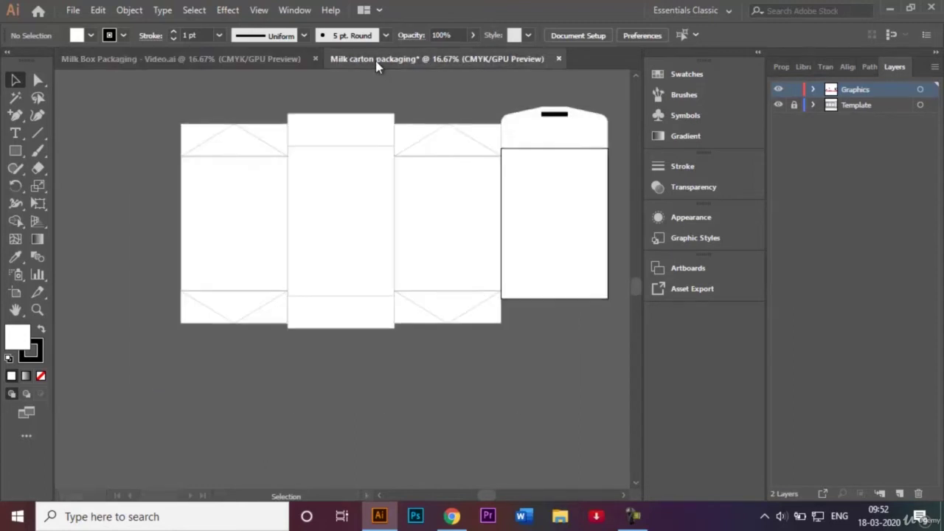
click(352, 311)
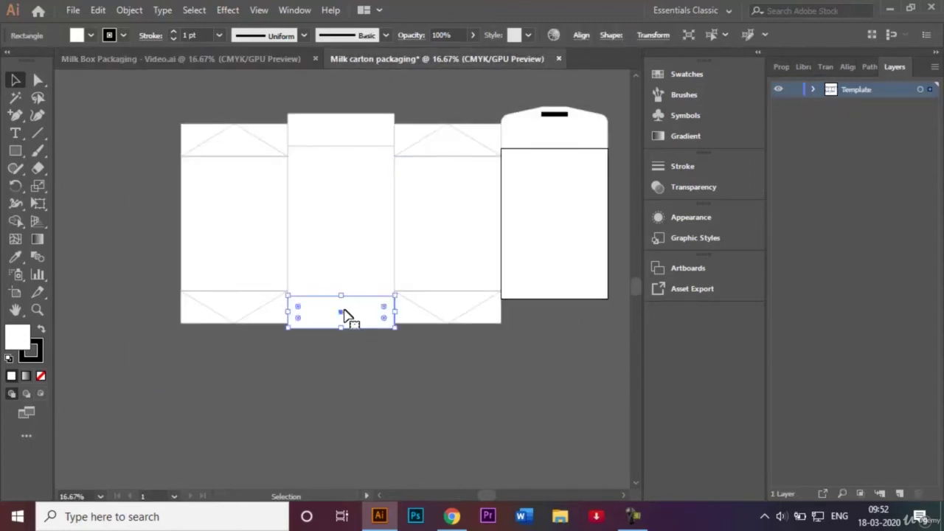
drag(343, 317, 555, 320)
click(539, 394)
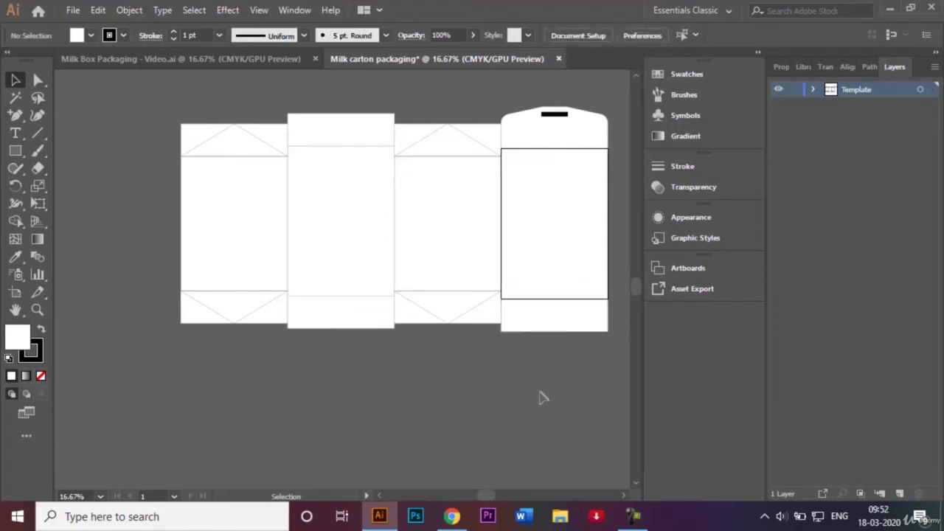
Alt-drag both bottom rectangles downward to duplicate them, then view the Milk Box Packaging reference
click(340, 317)
shift+click(553, 320)
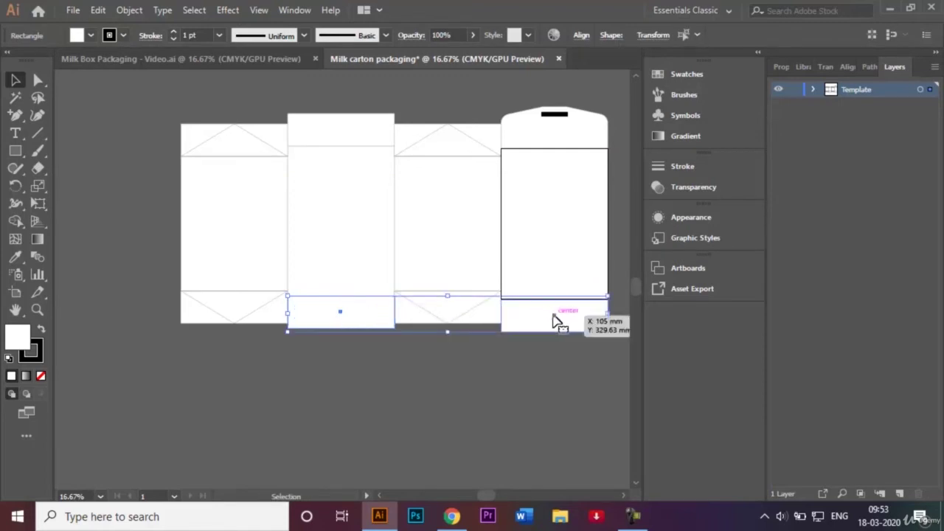
drag(554, 319, 556, 354)
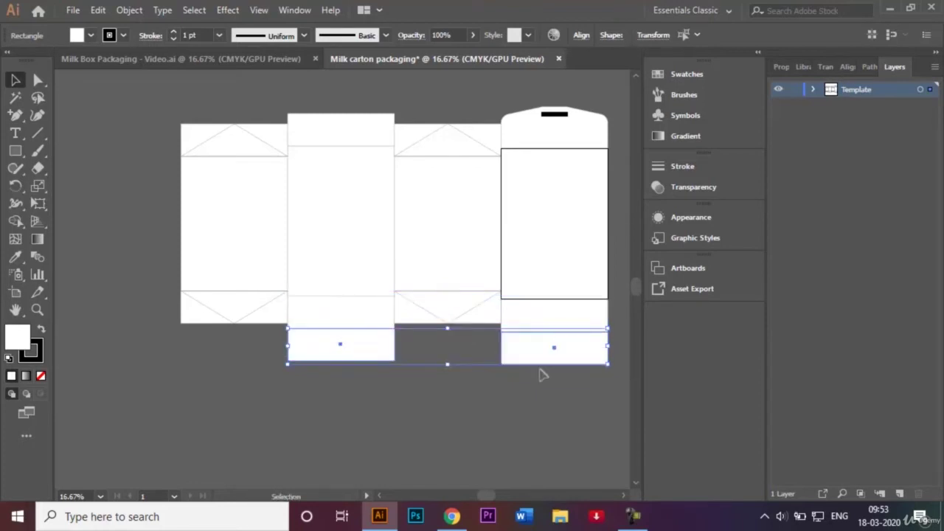
click(485, 456)
click(320, 359)
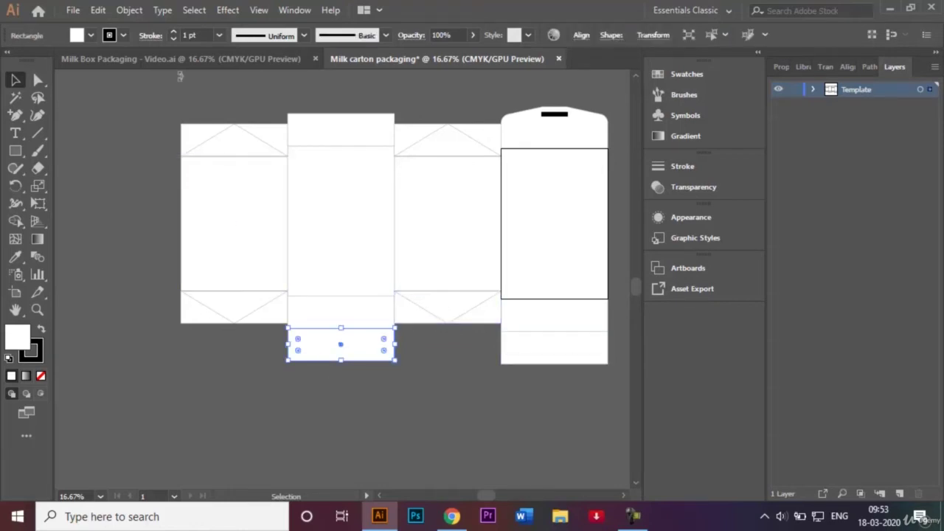
click(173, 58)
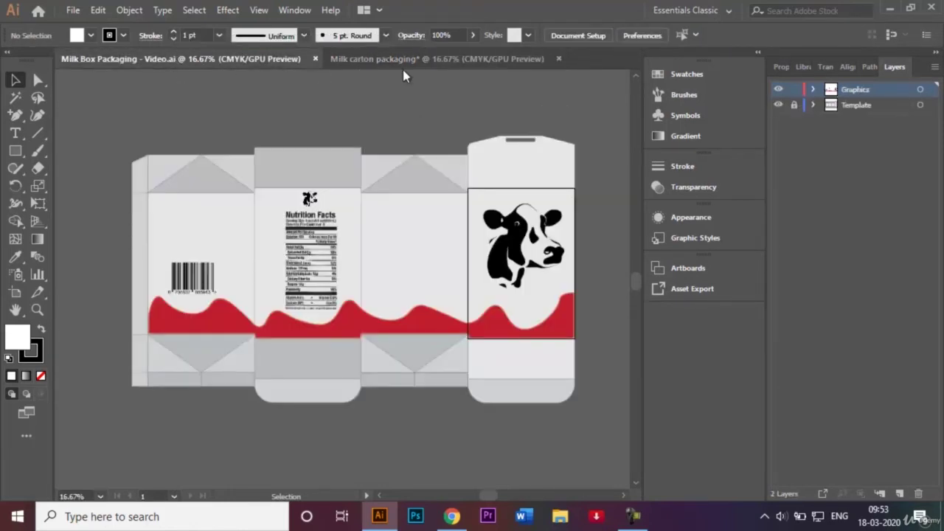
Round the four bottom corner anchors of both new bottom flaps with a live corner widget
click(430, 62)
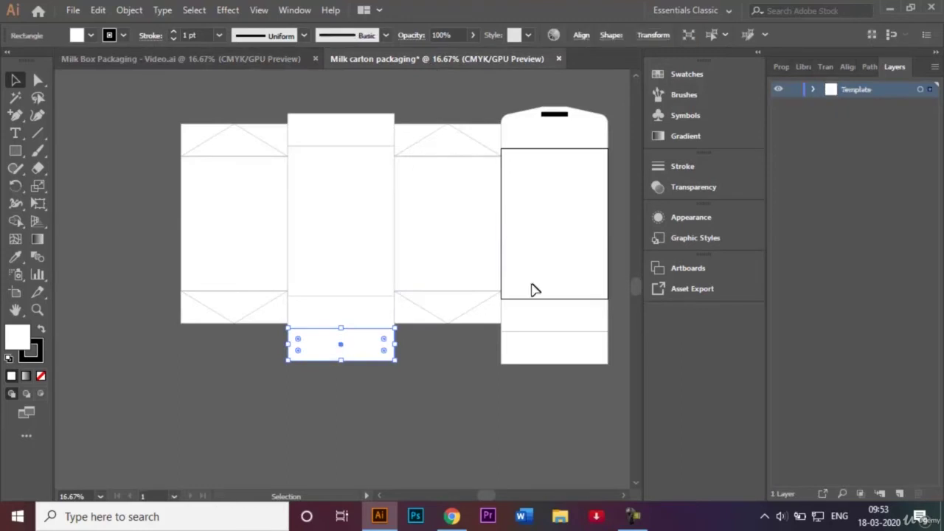
shift+click(582, 352)
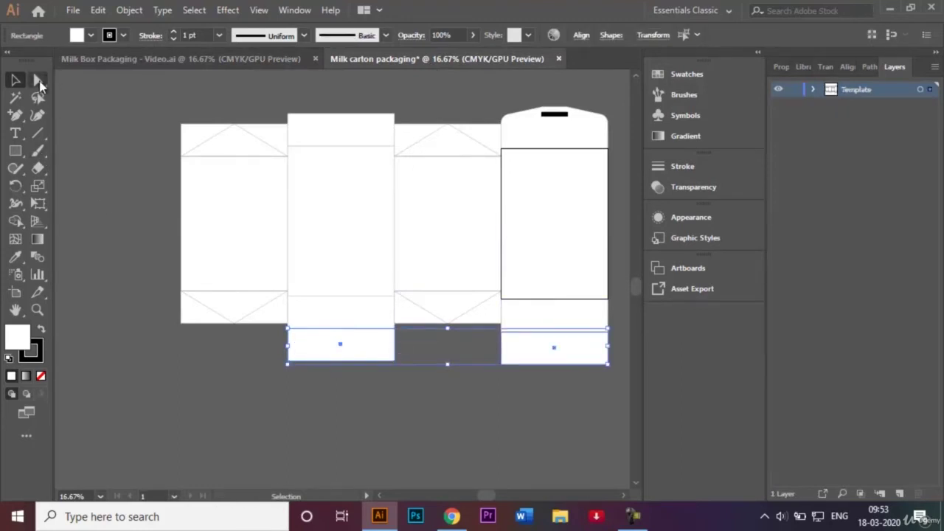
click(39, 81)
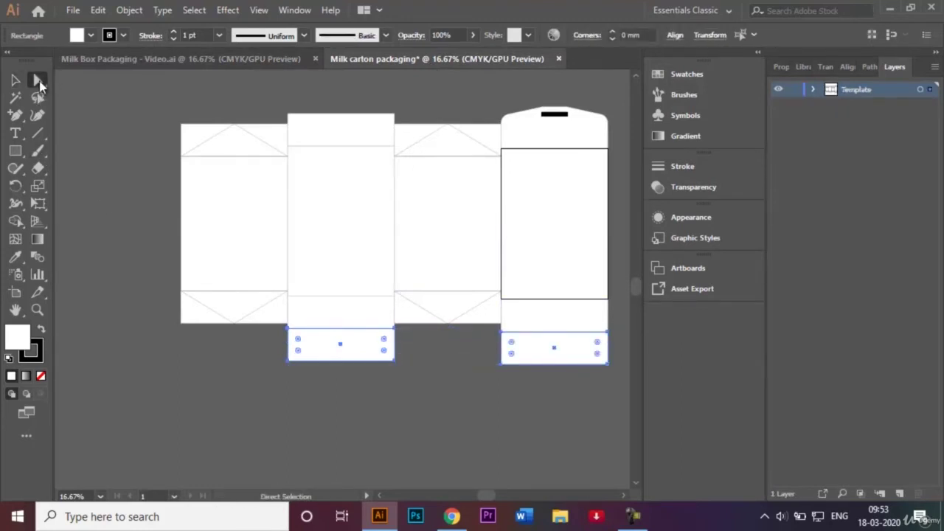
click(288, 361)
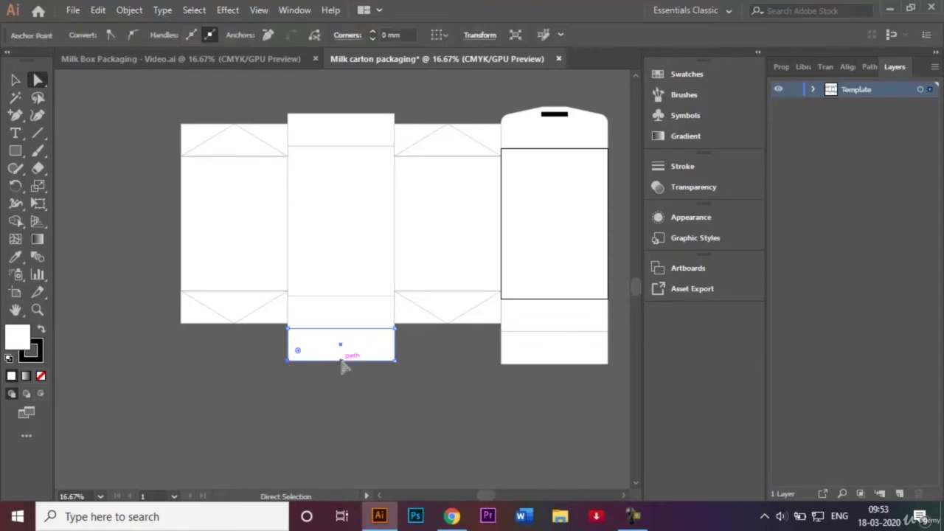
shift+click(394, 361)
shift+click(501, 364)
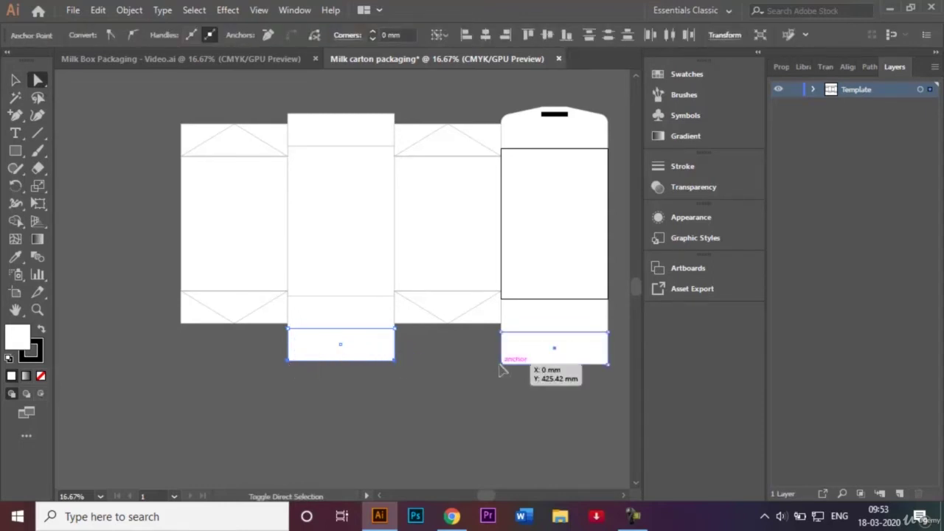
shift+click(609, 363)
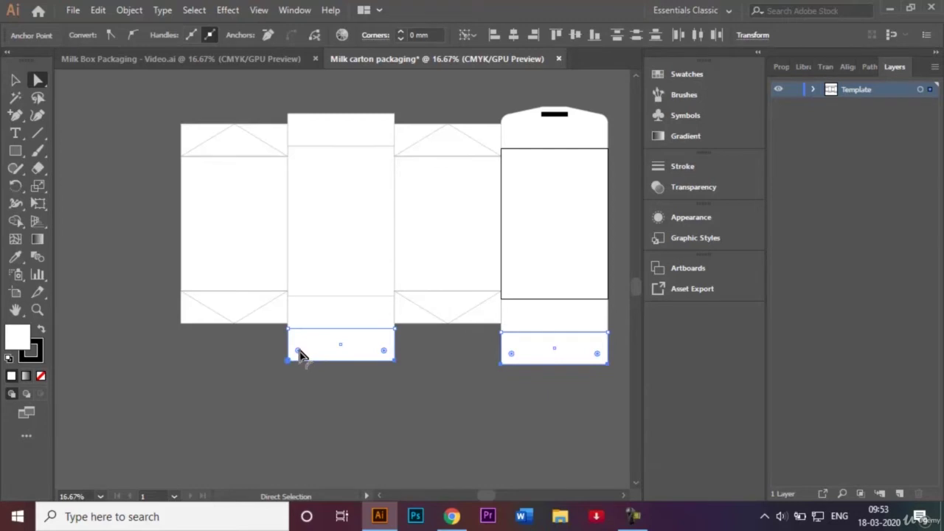
drag(299, 352, 336, 334)
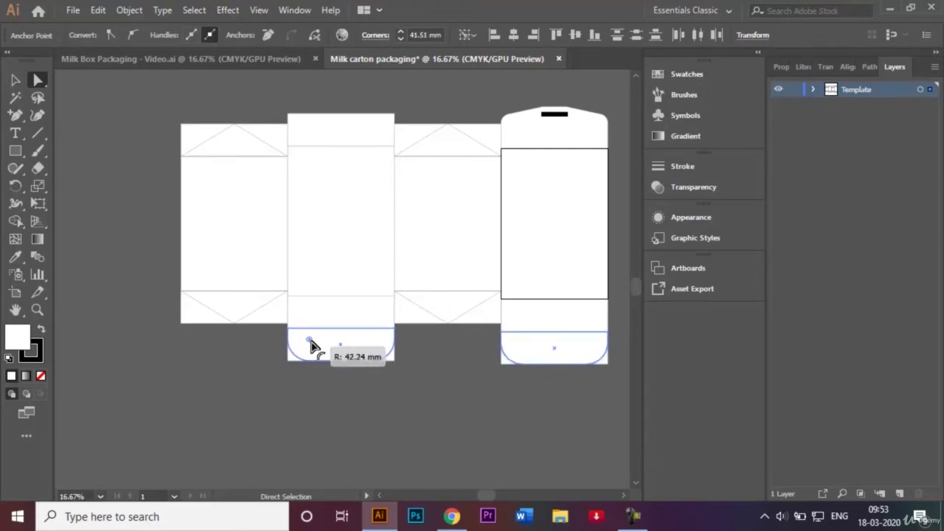
click(358, 390)
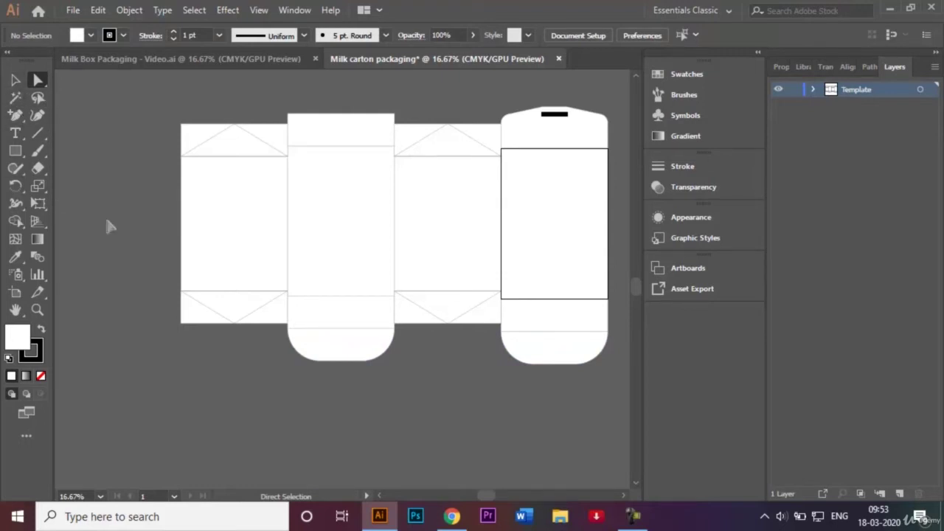
Draw a thin strip under the first panel and Alt-drag an aligned copy under the third panel
click(14, 150)
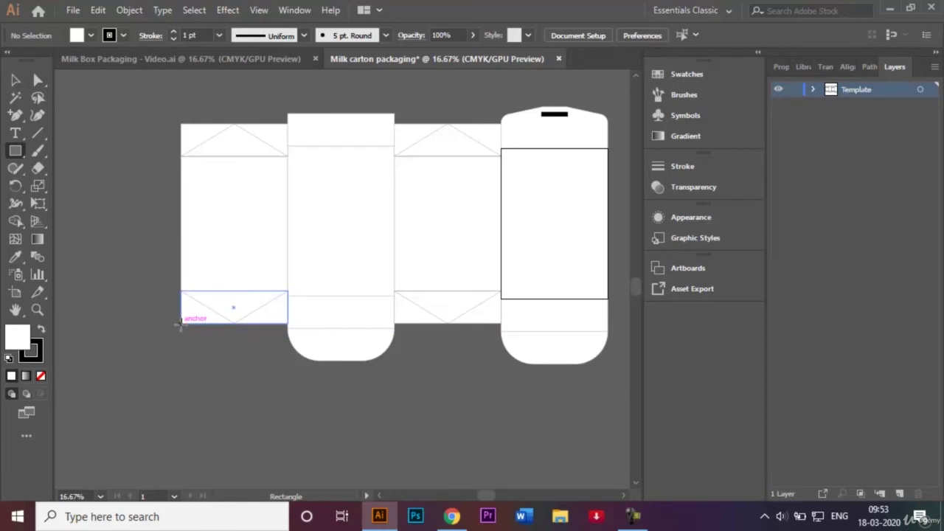
drag(180, 323, 289, 335)
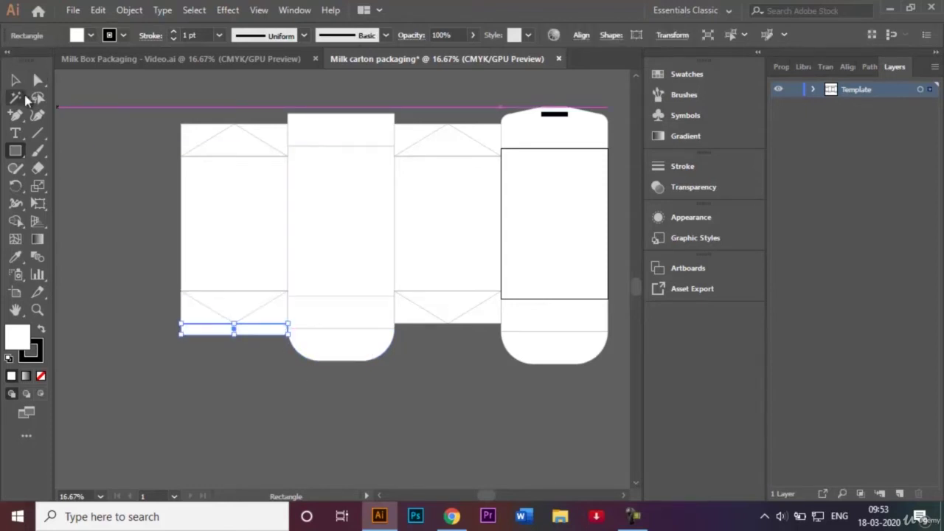
click(15, 80)
click(64, 141)
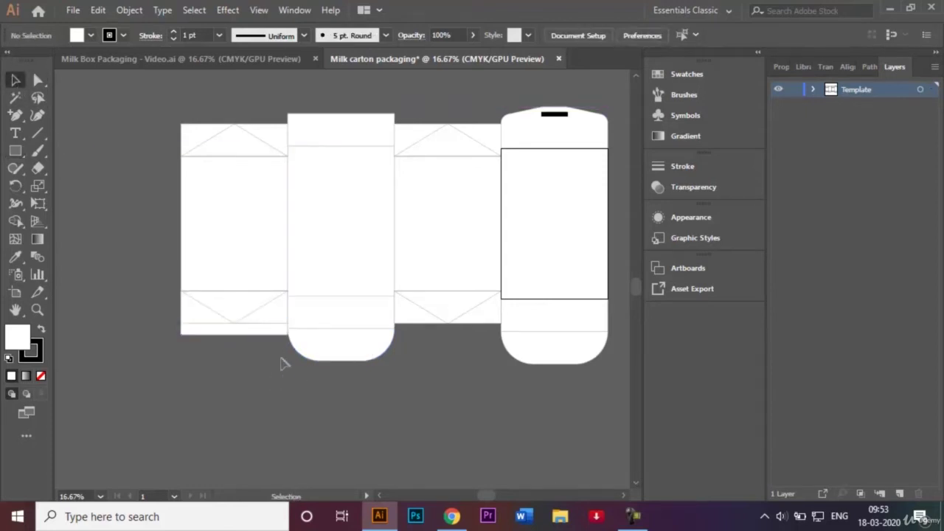
click(270, 331)
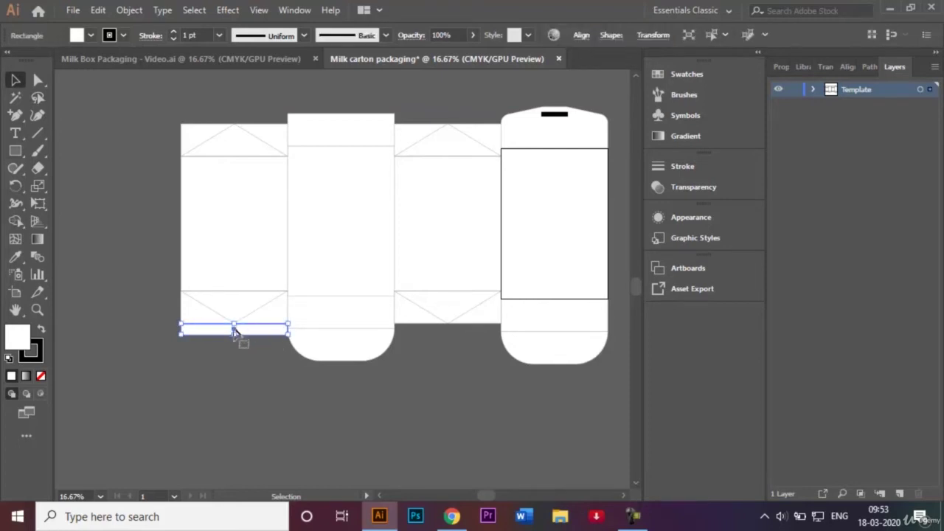
mouse_move(234, 331)
mouse_down()
mouse_move(455, 339)
mouse_move(447, 335)
mouse_up()
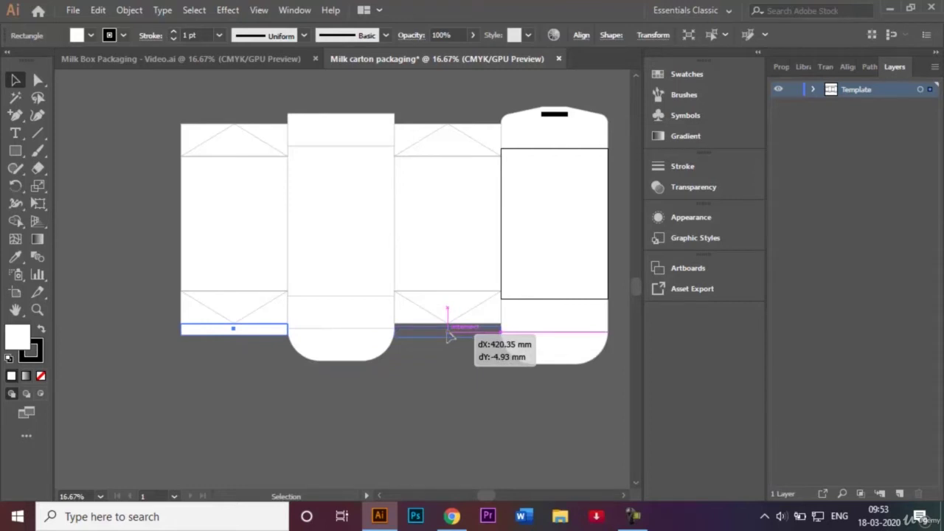
drag(447, 335, 448, 333)
click(448, 361)
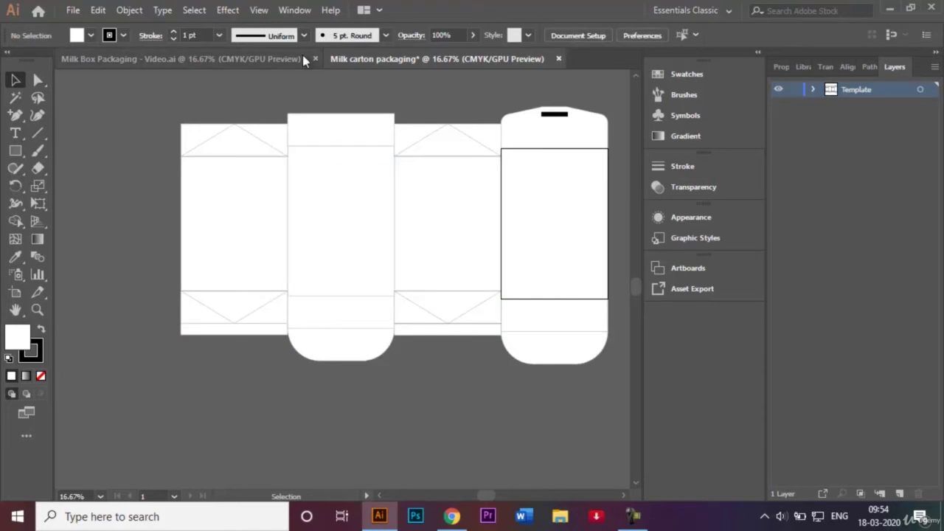
Stretch both rounded bottom flaps taller in the carton template
click(260, 57)
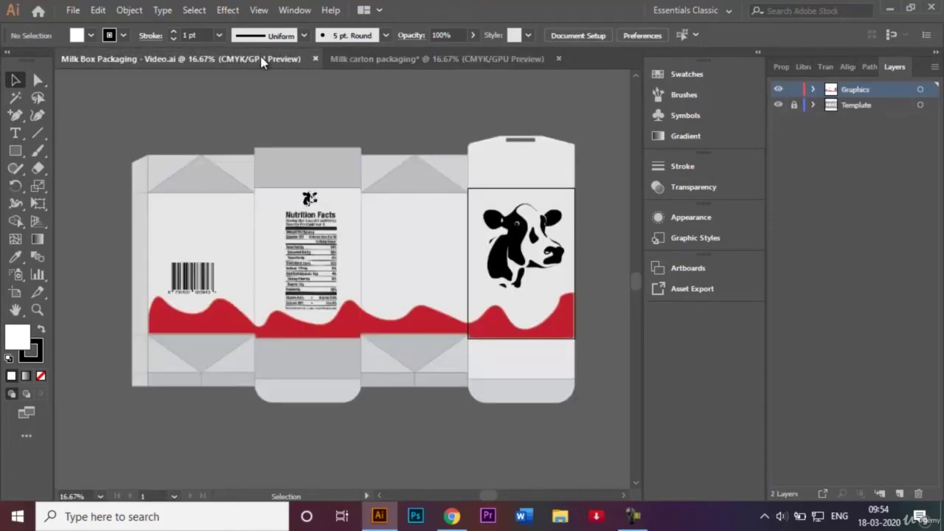
click(429, 60)
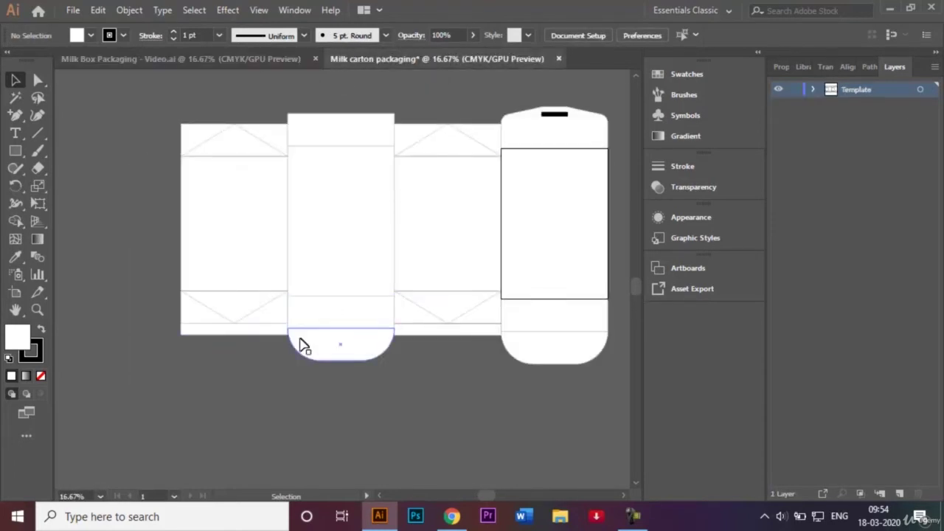
click(330, 353)
shift+click(543, 352)
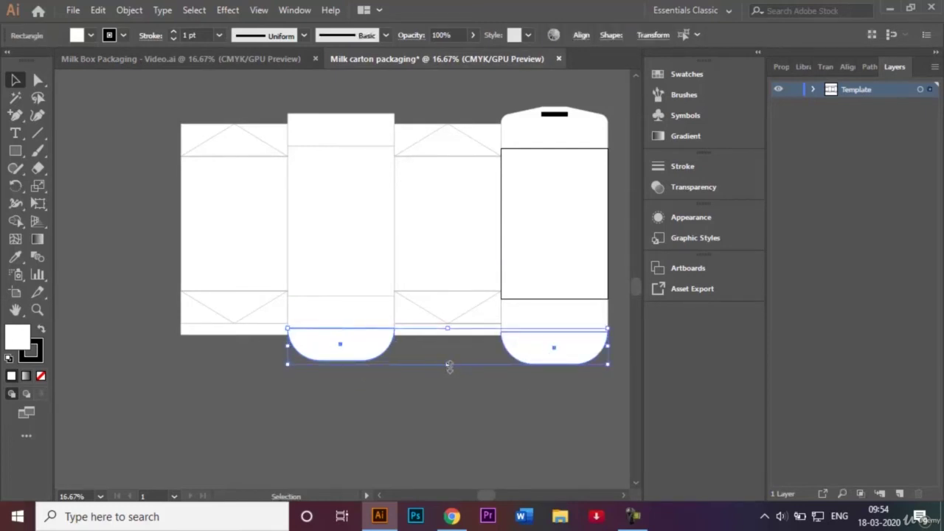
drag(449, 367, 449, 384)
click(462, 435)
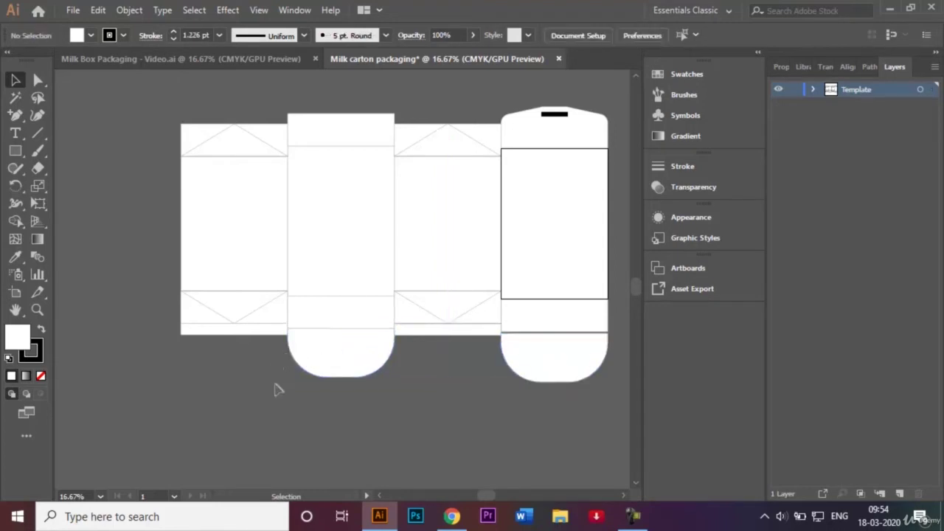
Reposition the right rounded bottom flap so it meets its panel
click(581, 361)
key(shift+Right)
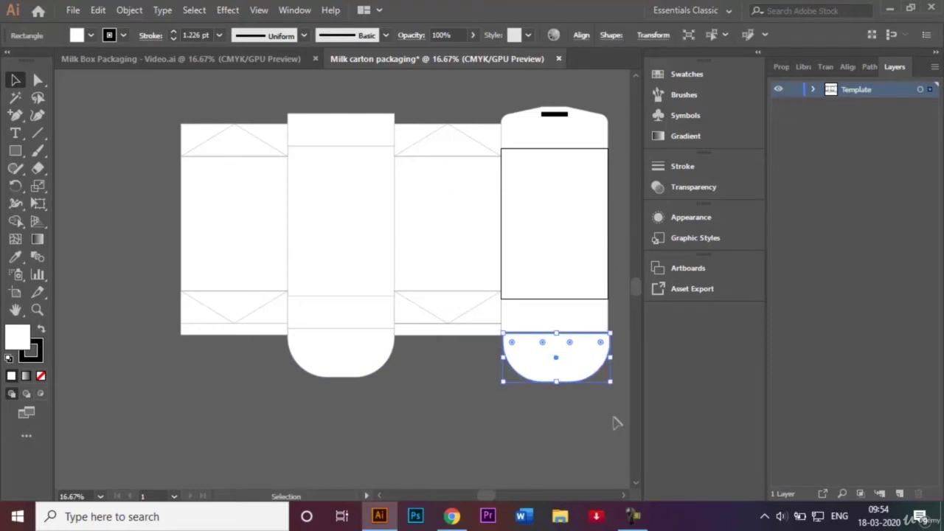
key(Left)
key(Up)
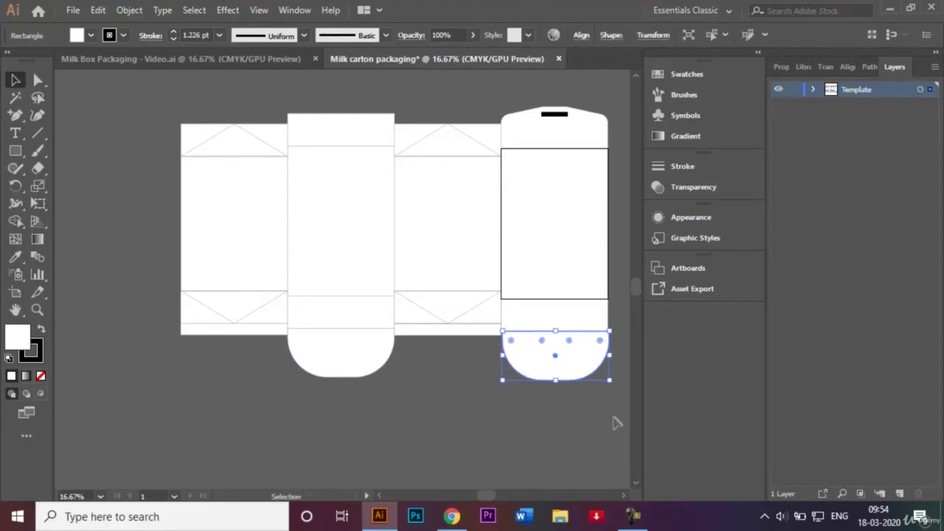
key(Up)
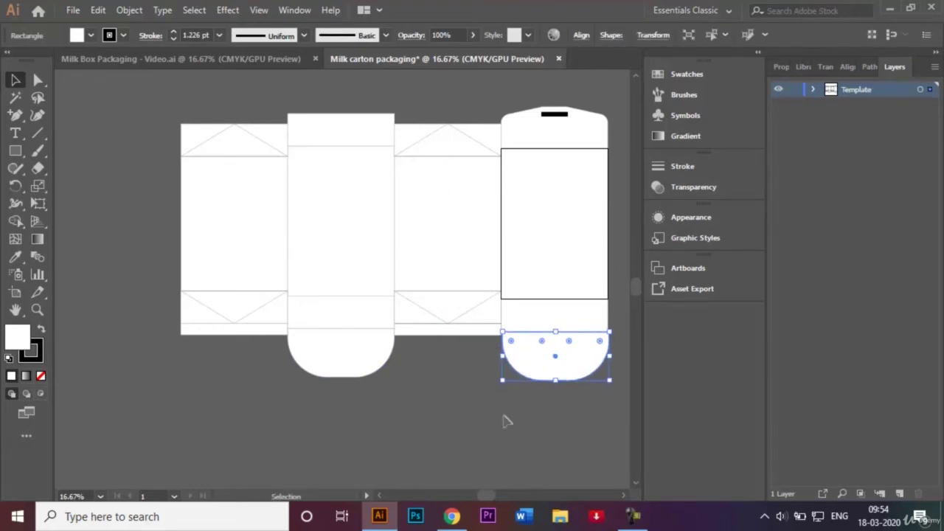
click(502, 418)
click(554, 363)
key(ctrl+plus)
key(ctrl+plus)
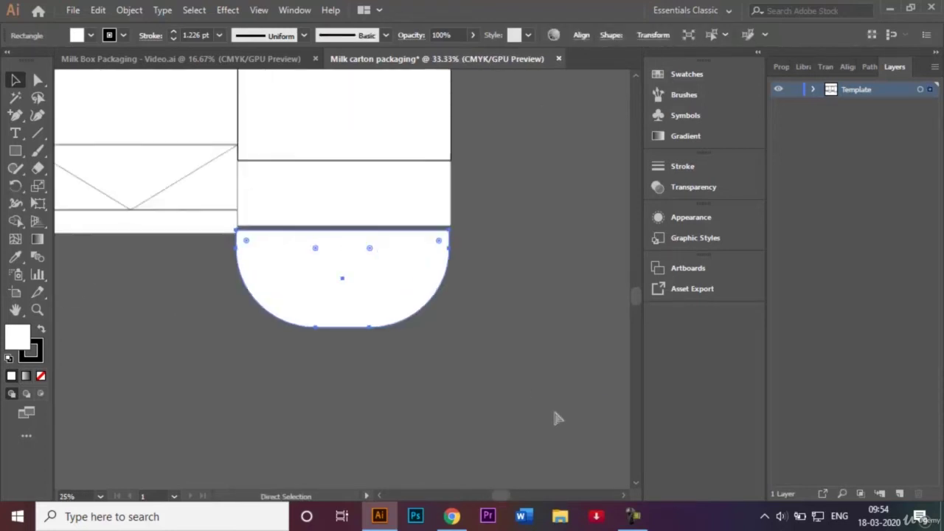
key(ctrl+plus)
drag(318, 278, 322, 270)
click(489, 391)
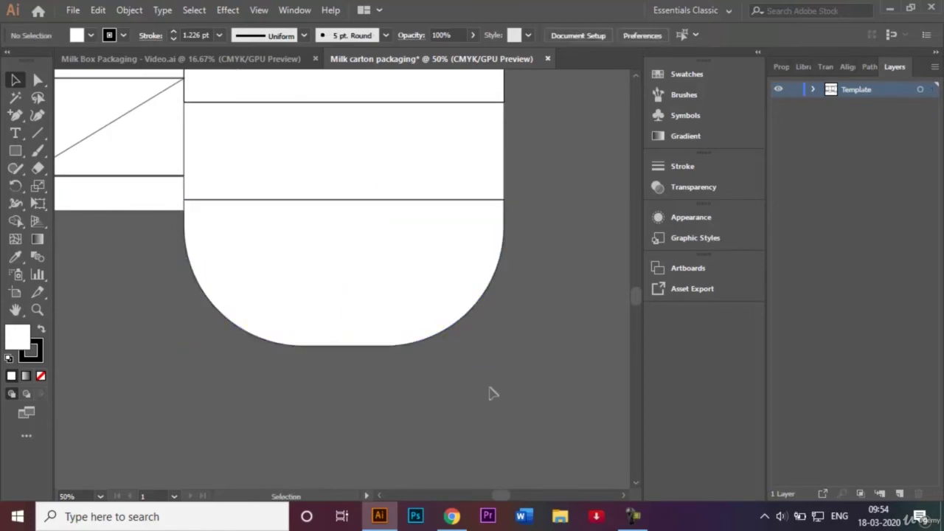
Zoom out over the whole dieline and return to the Milk Box Packaging reference design
key(ctrl+minus)
key(ctrl+minus)
key(ctrl+minus)
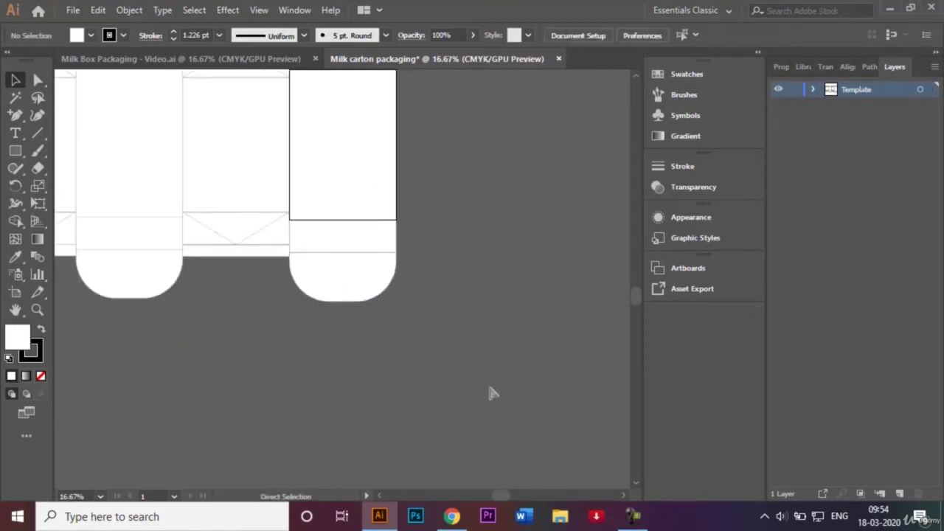
key(ctrl+minus)
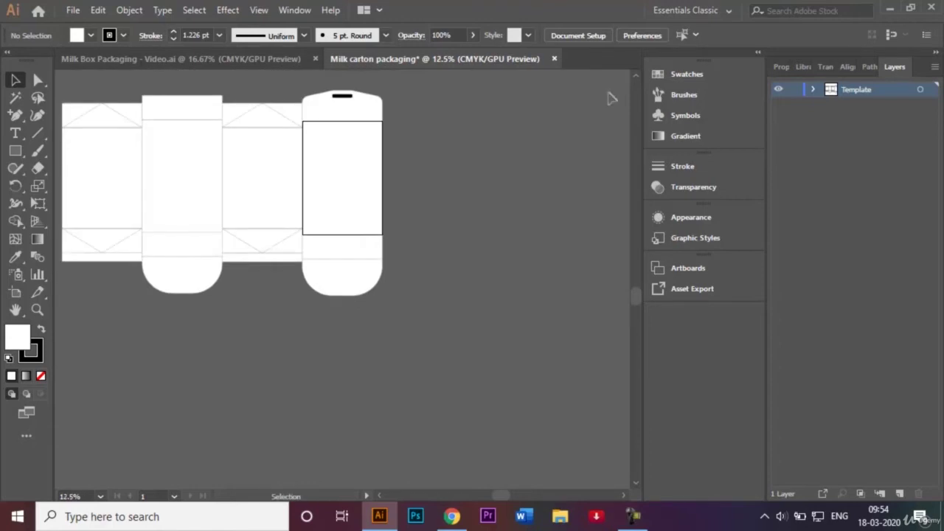
click(636, 75)
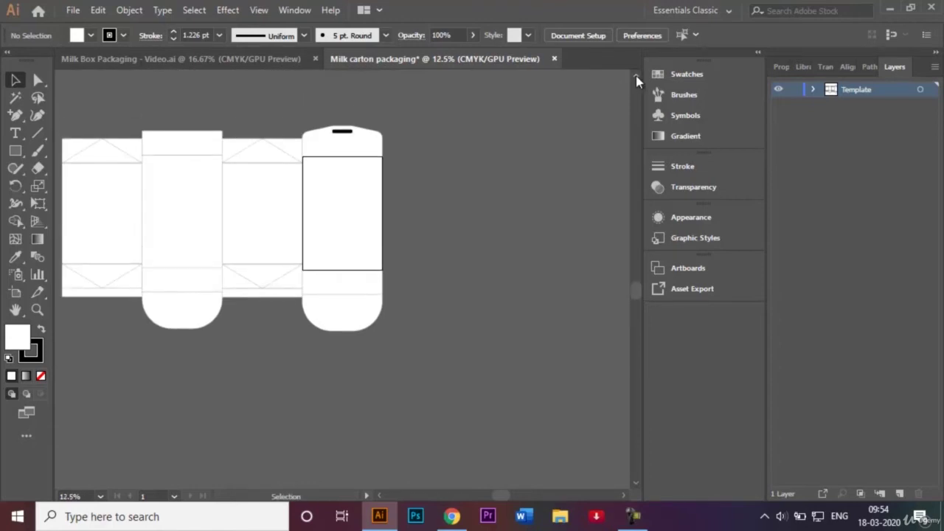
click(379, 497)
key(ctrl+plus)
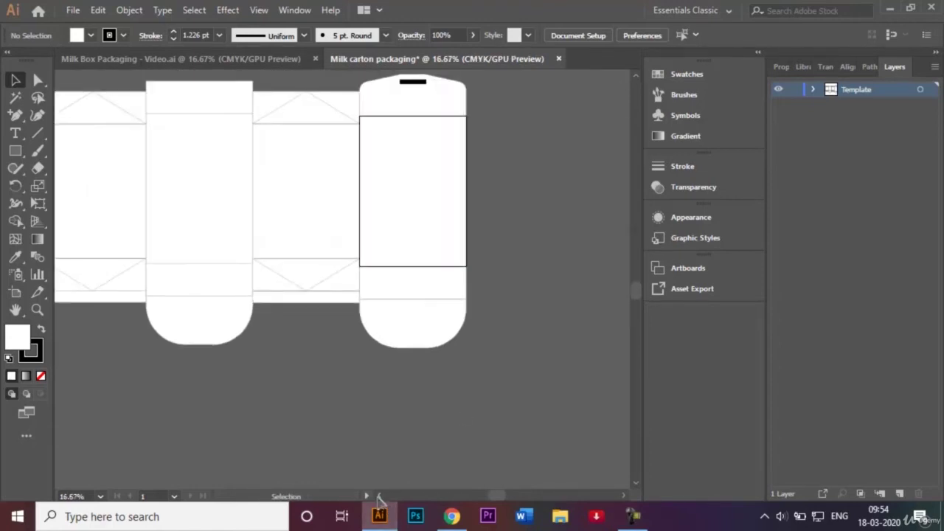
click(378, 497)
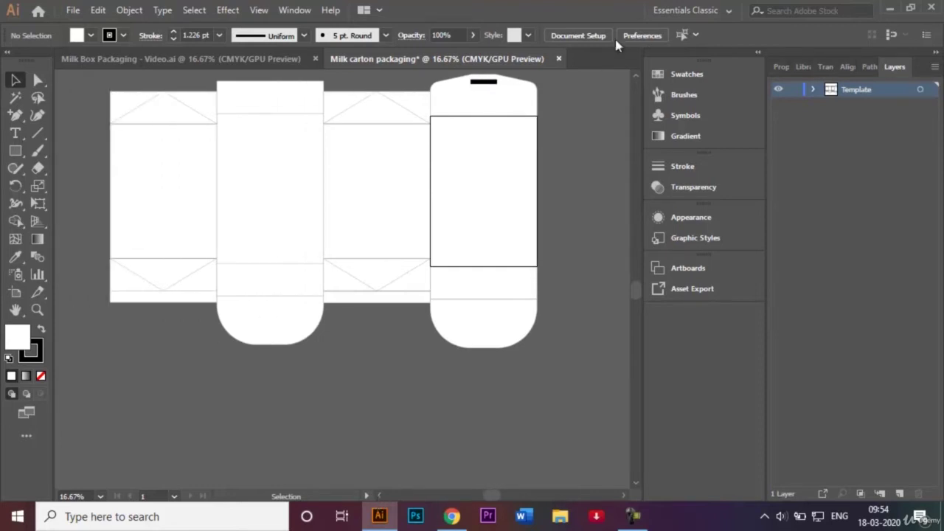
click(636, 74)
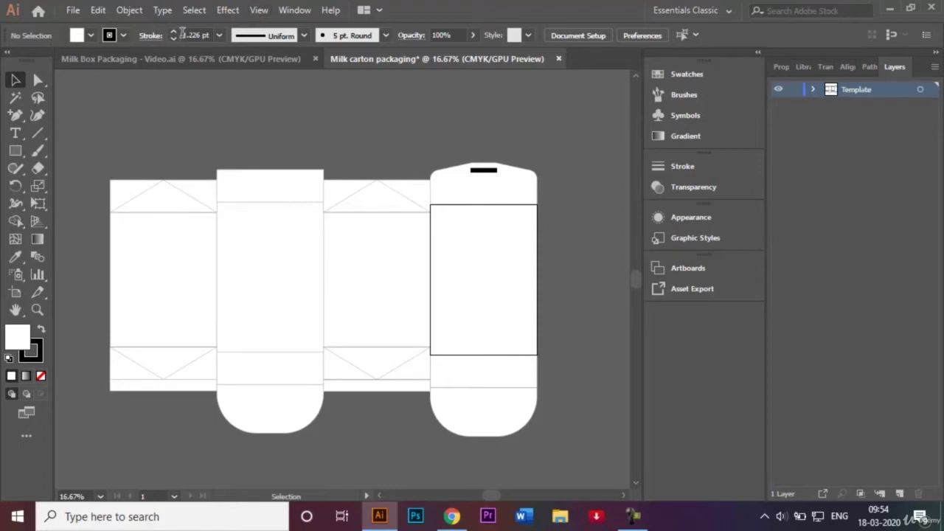
click(160, 59)
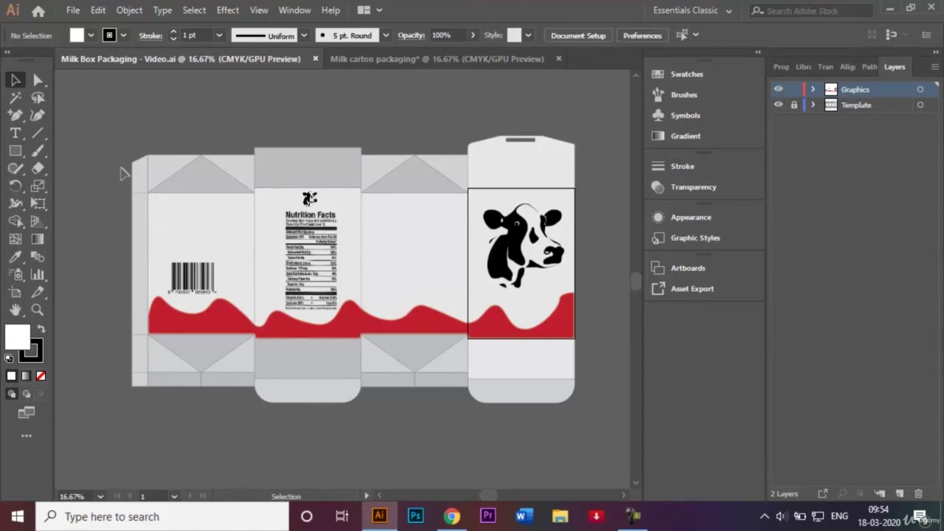
Draw a thin glue-flap rectangle along the left side of the first panel
click(380, 58)
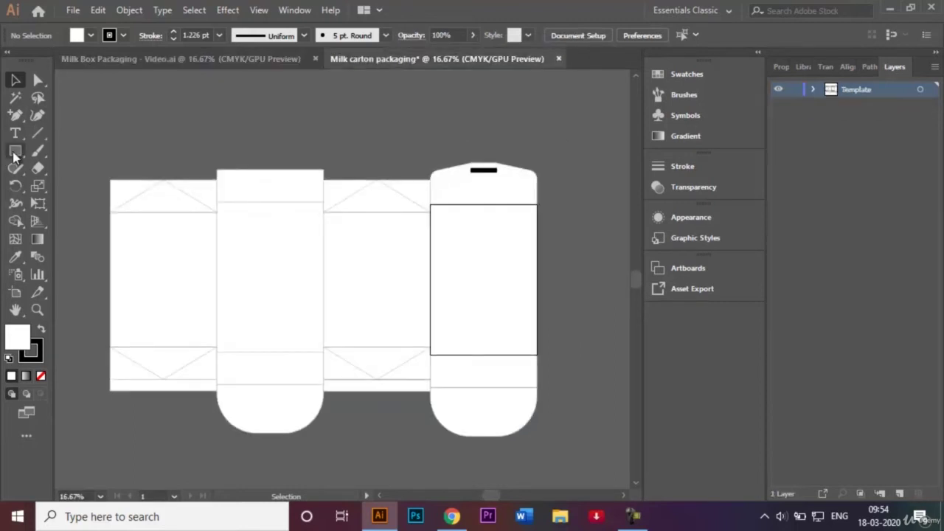
click(15, 150)
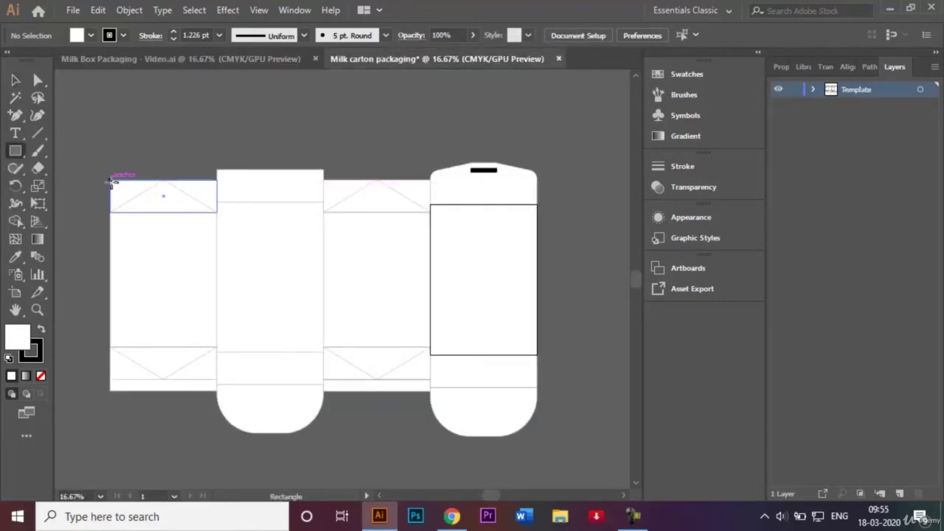
drag(109, 179, 94, 390)
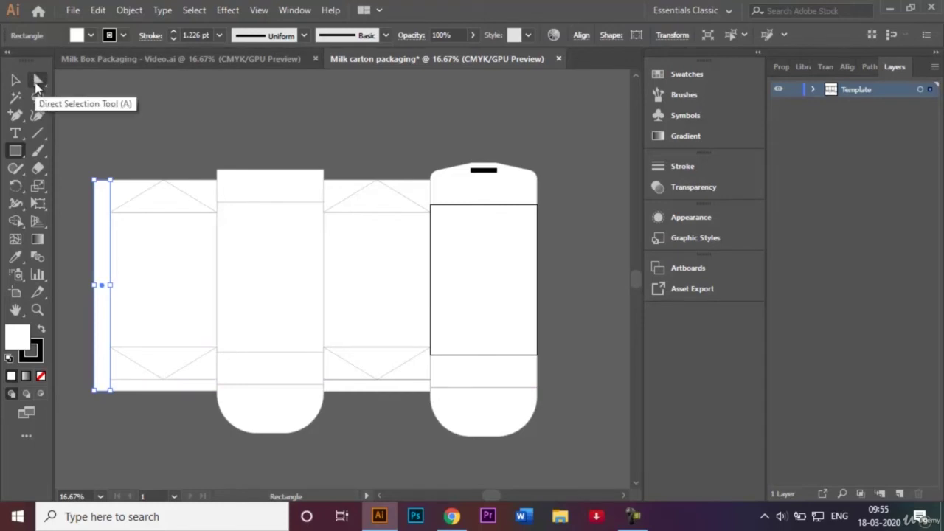
Slant the glue flap's top by nudging its top-left anchor down, then view the finished design
click(37, 81)
click(95, 182)
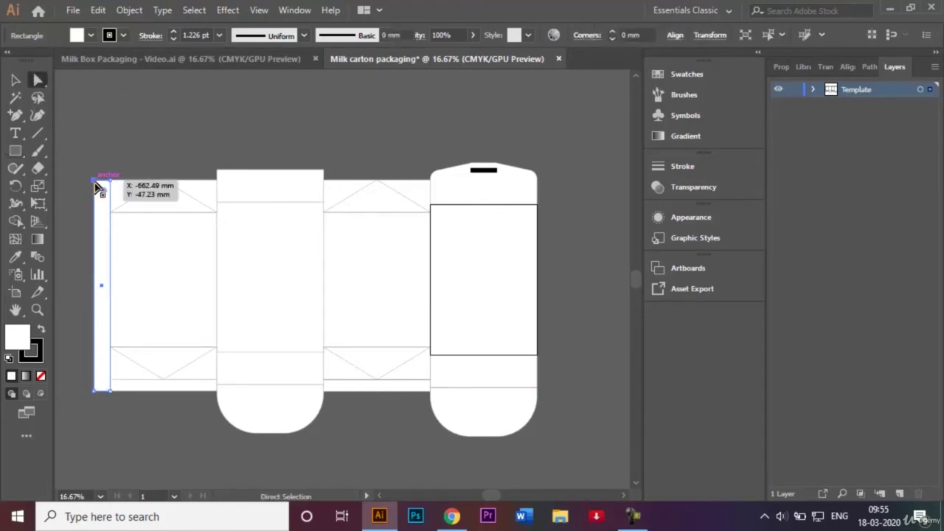
click(95, 182)
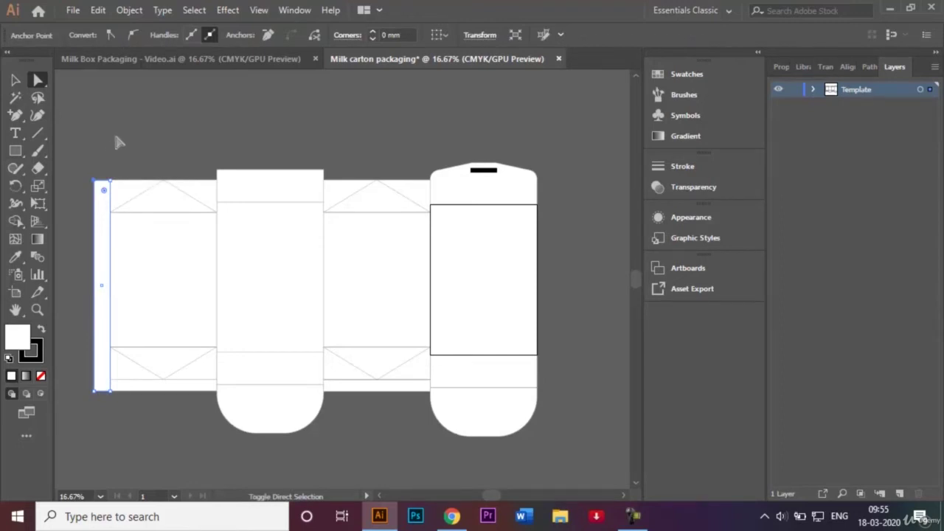
key(Down)
key(Down)
key(Down)
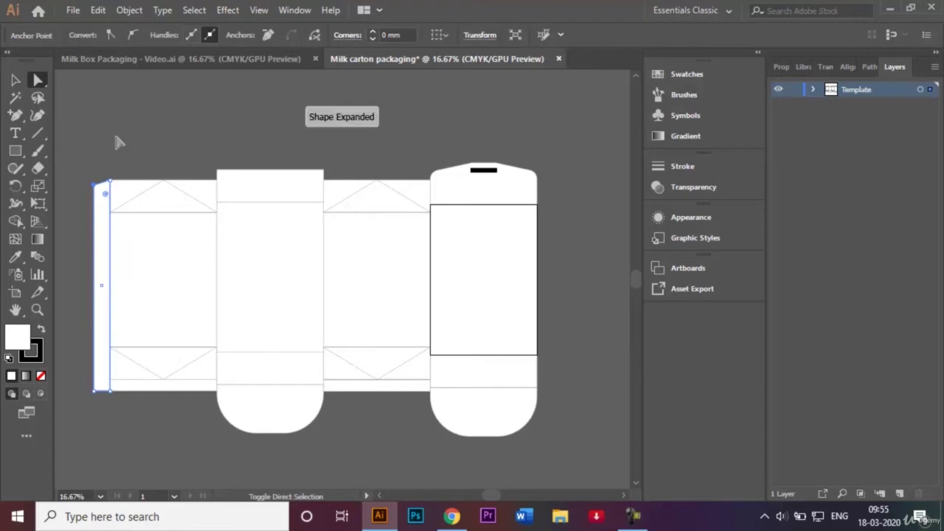
key(Down)
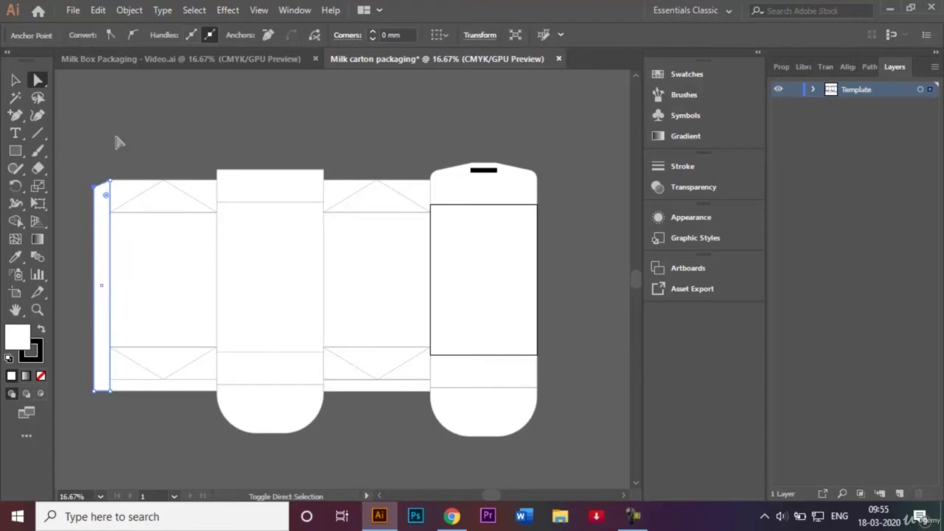
key(Down)
click(15, 79)
click(163, 134)
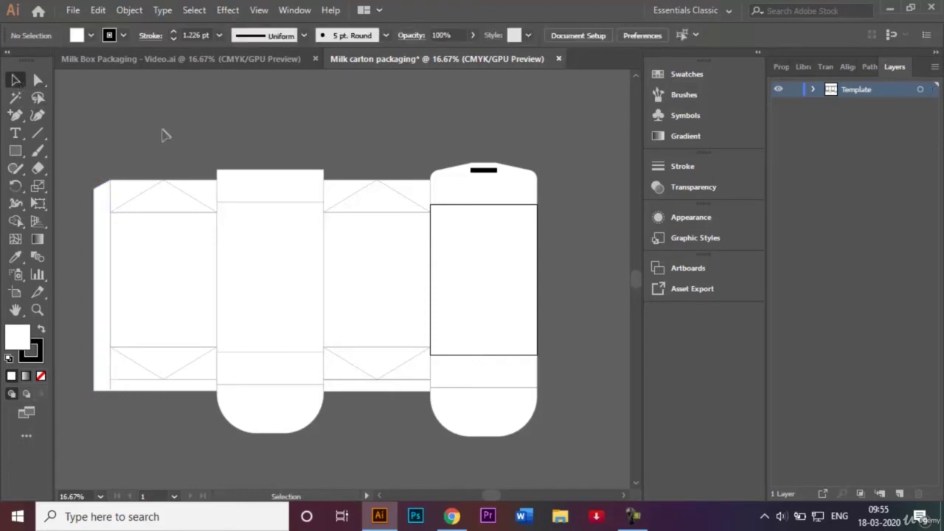
click(278, 59)
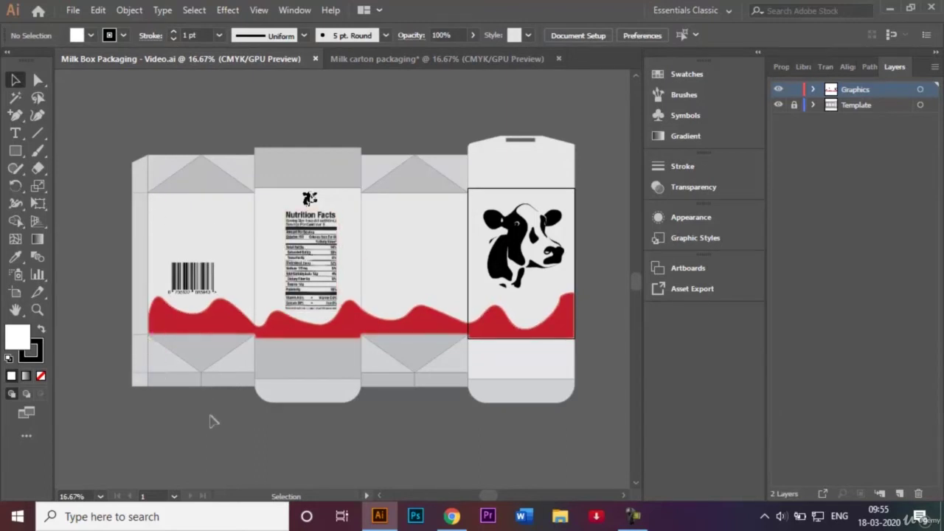
Draw a no-fill fold line across the top of the glue flap
click(377, 58)
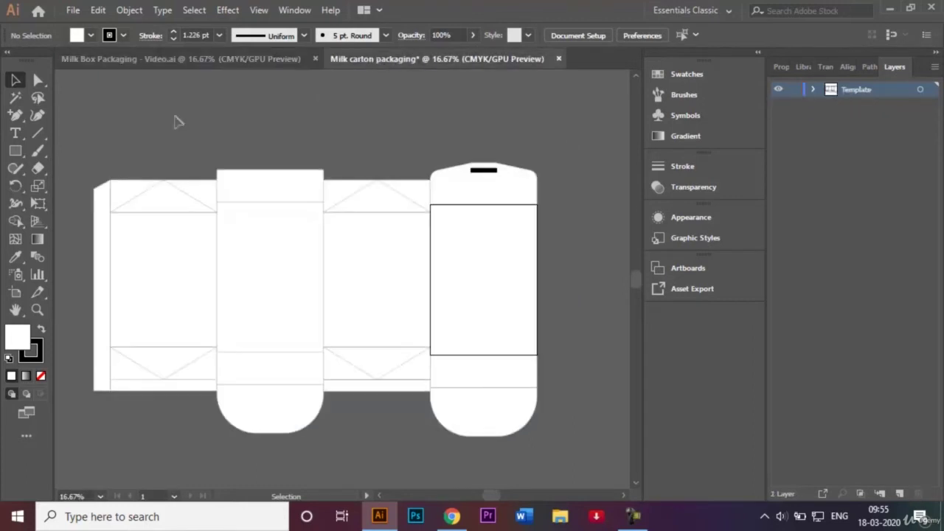
click(37, 133)
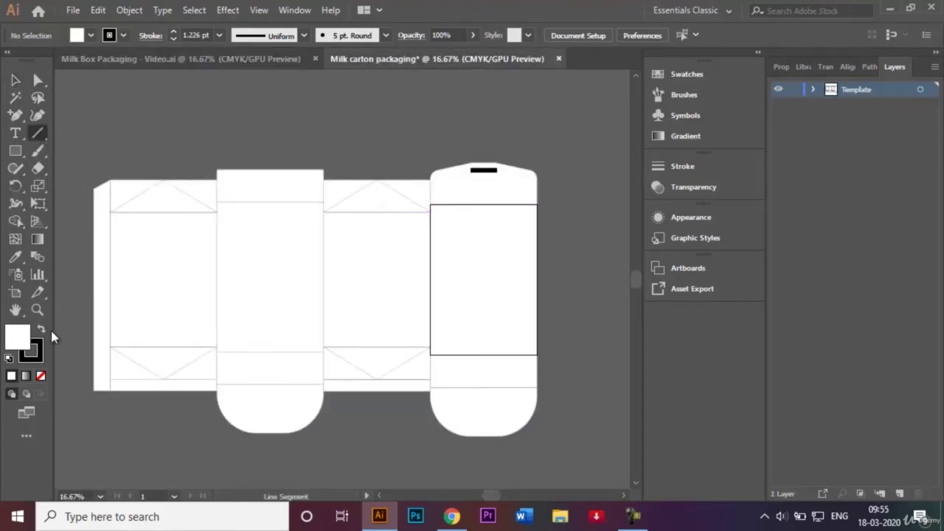
click(42, 378)
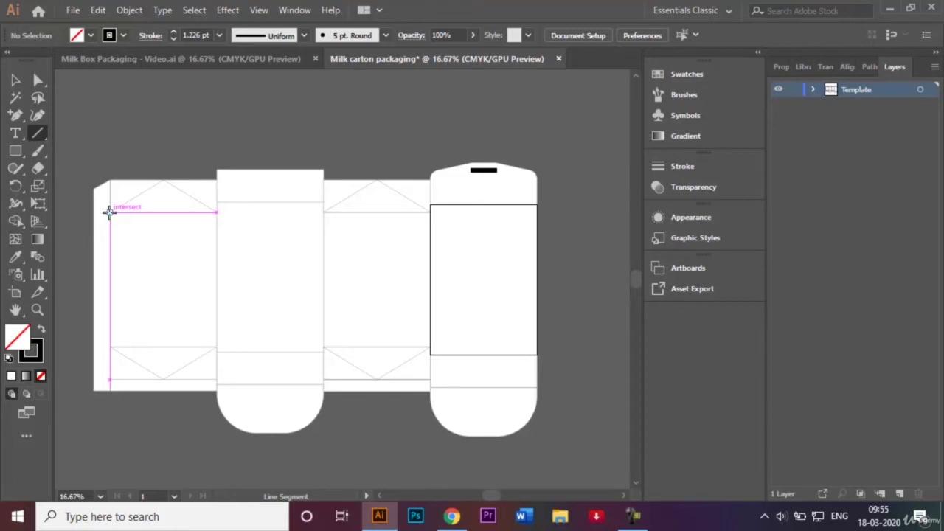
drag(109, 213, 94, 212)
Paste a copy of the fold line and move it 58.34 mm down to the lower fold
click(13, 81)
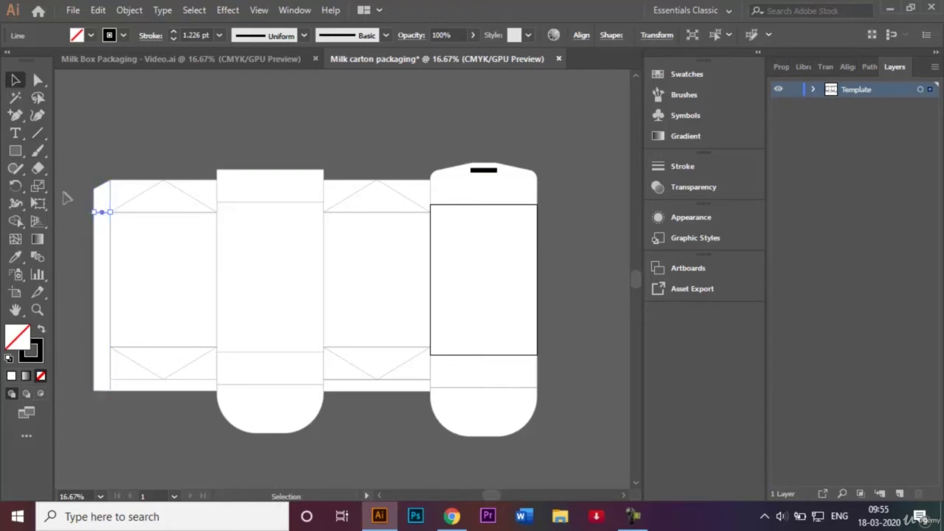
shift+click(104, 215)
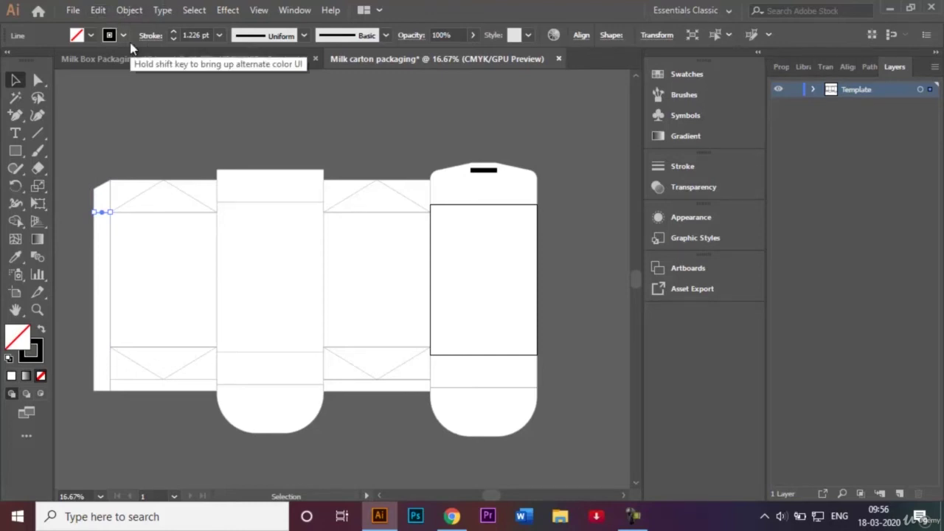
key(ctrl+x)
key(ctrl+v)
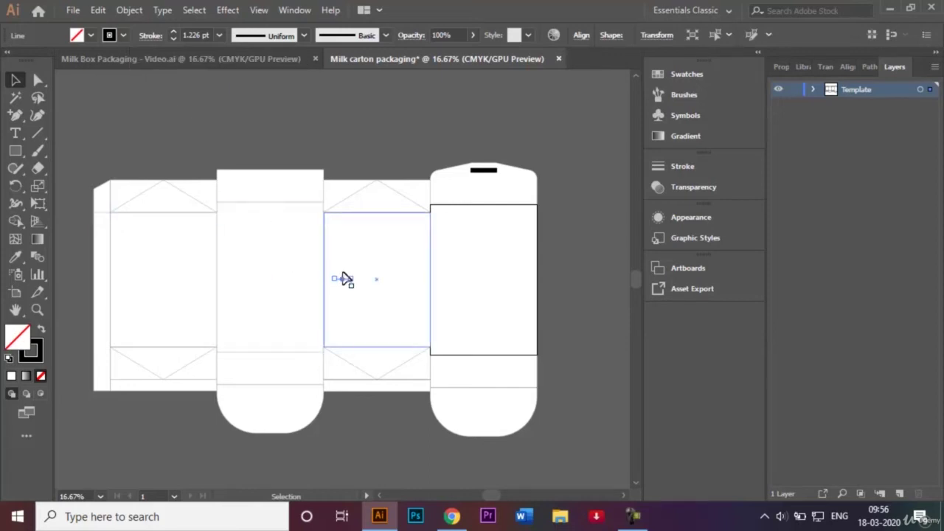
key(Left)
key(Left)
key(Left)
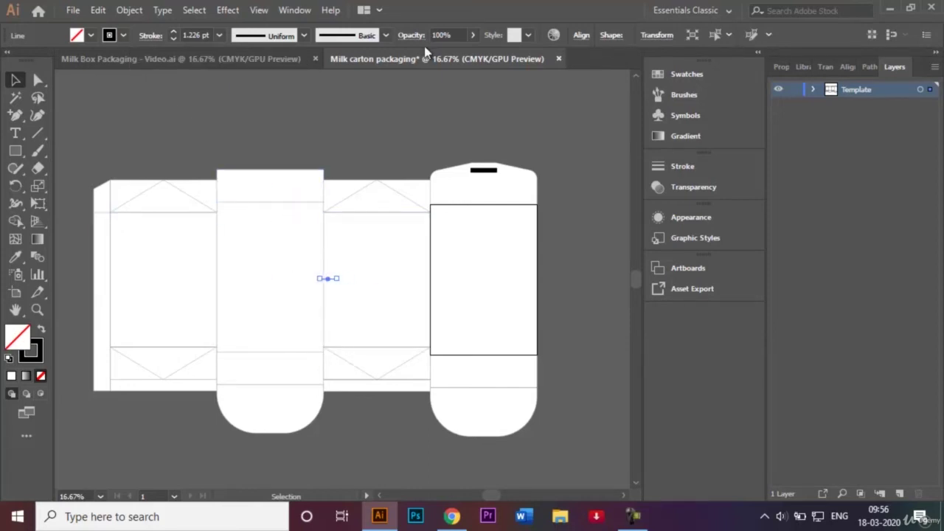
key(Left)
key(Left)
key(Left)
key(Left)
key(Left)
key(Left)
key(Left)
key(Left)
key(Left)
key(Left)
key(Left)
key(Left)
key(Left)
key(Left)
key(Left)
key(Left)
key(Left)
key(Left)
key(Left)
key(Left)
key(Left)
key(Down)
key(Down)
key(Down)
key(Down)
key(Down)
key(Down)
key(Down)
key(Down)
key(Down)
key(Down)
click(72, 347)
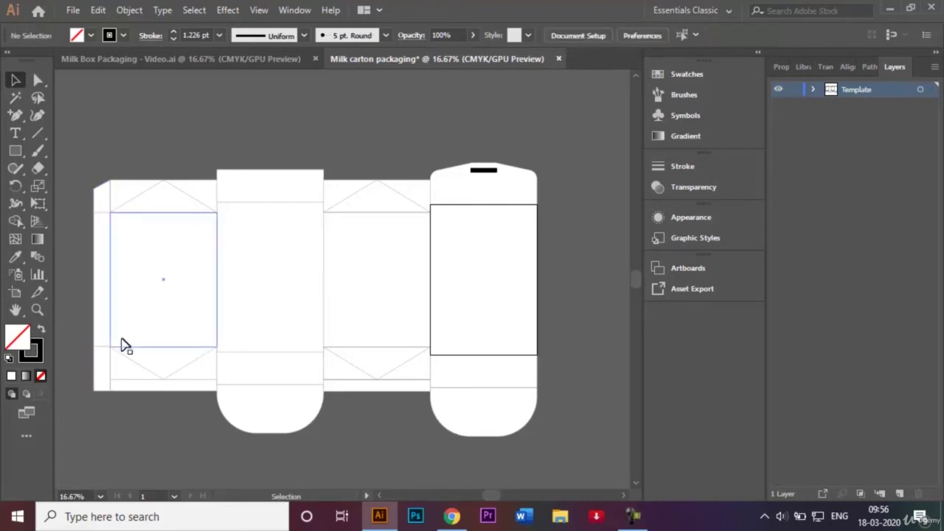
click(106, 382)
click(138, 421)
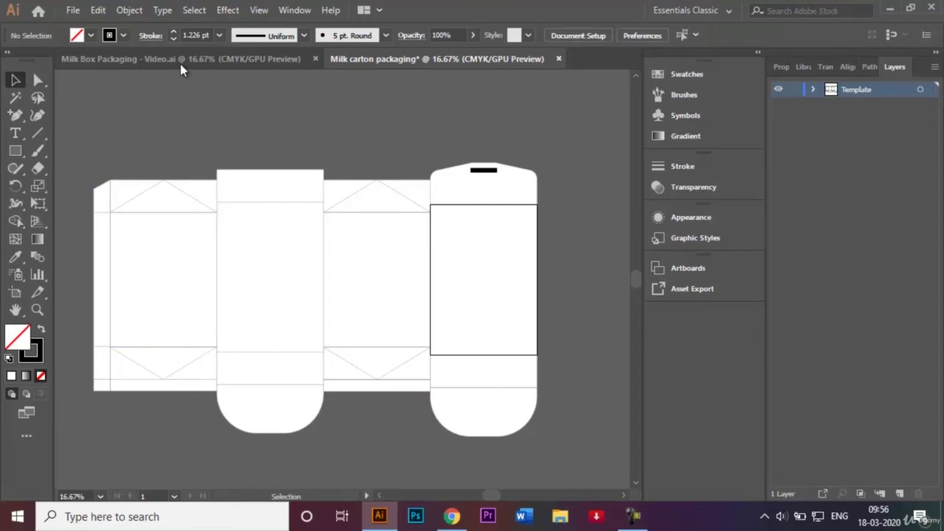
Draw short vertical crease lines at the centre of the bottom strips under panels one and three
click(38, 137)
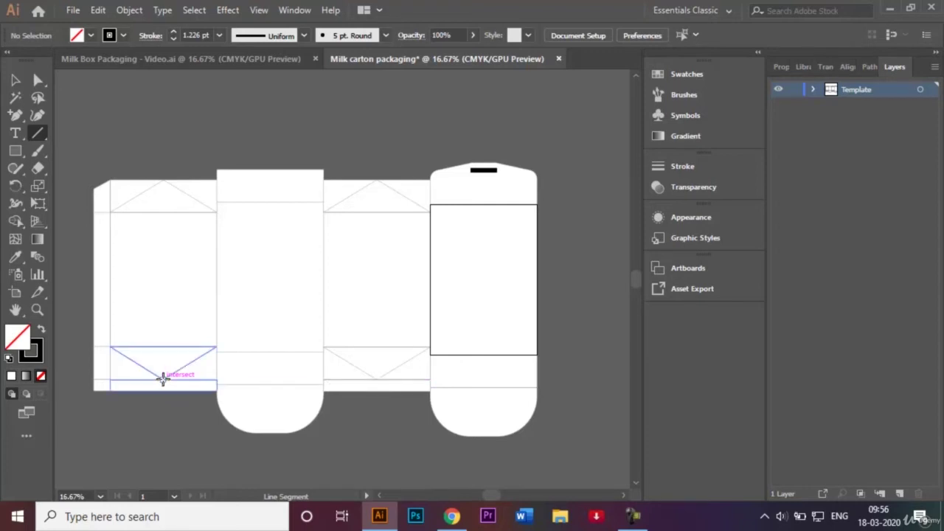
drag(163, 378, 163, 389)
click(14, 82)
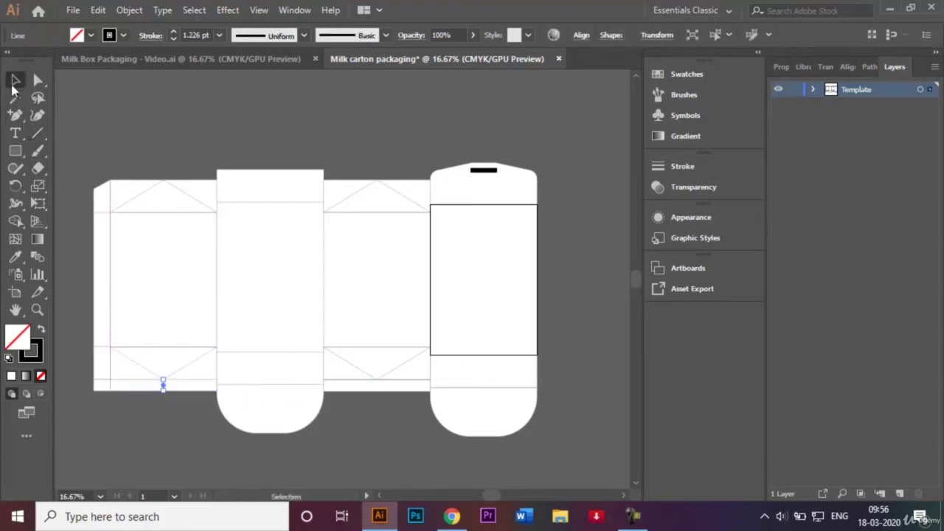
click(129, 137)
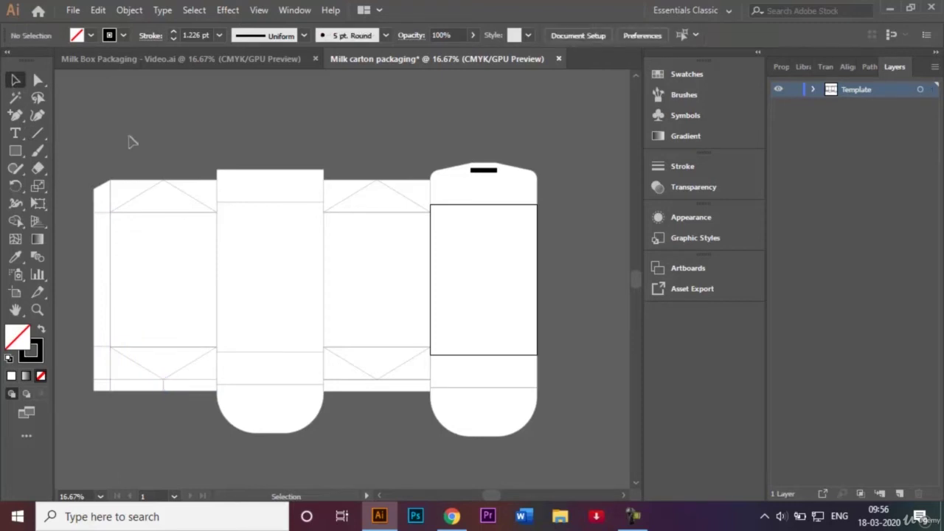
click(38, 134)
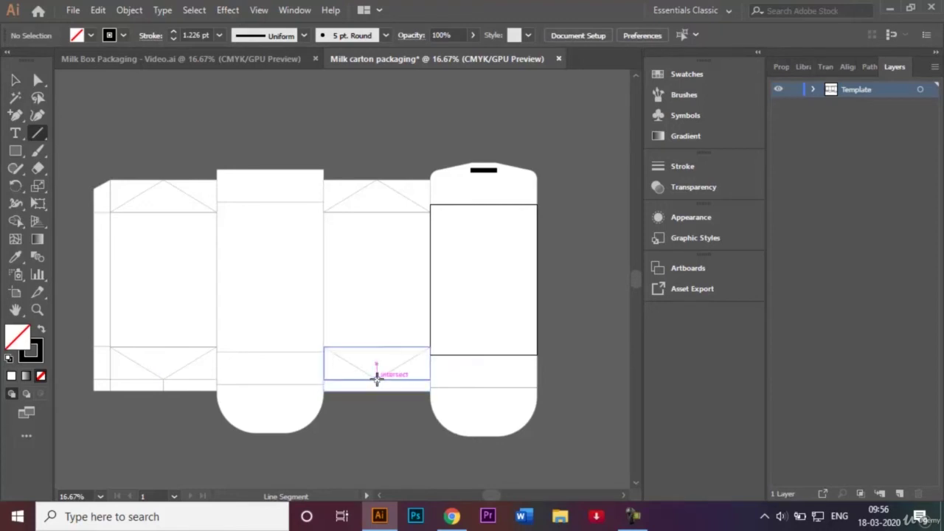
drag(376, 378, 376, 389)
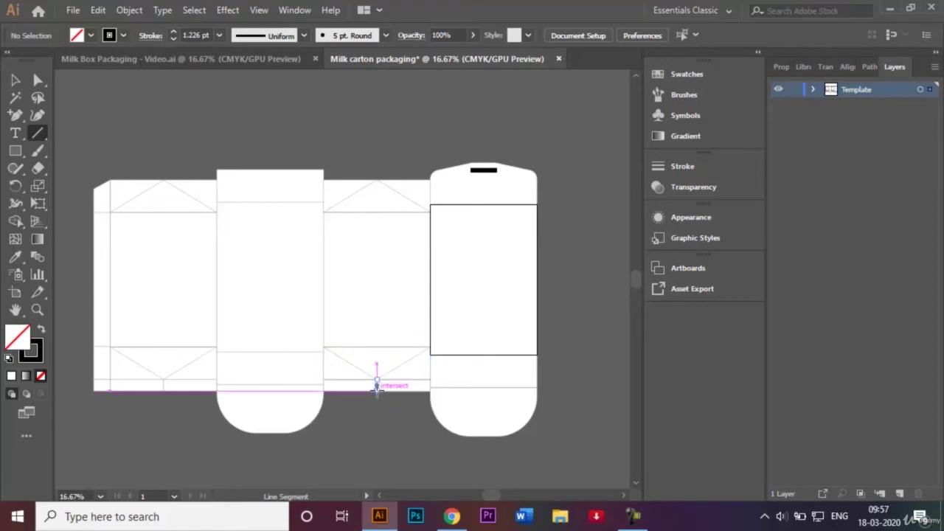
click(15, 81)
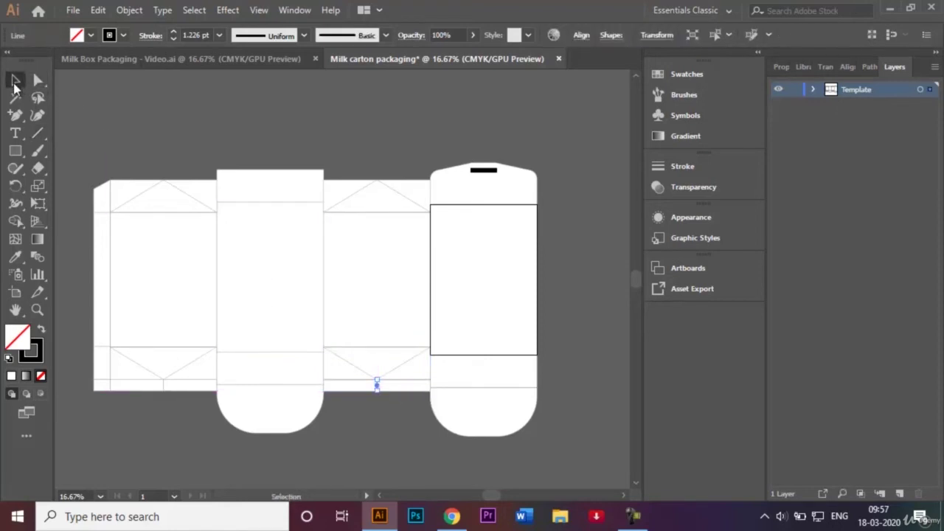
click(200, 128)
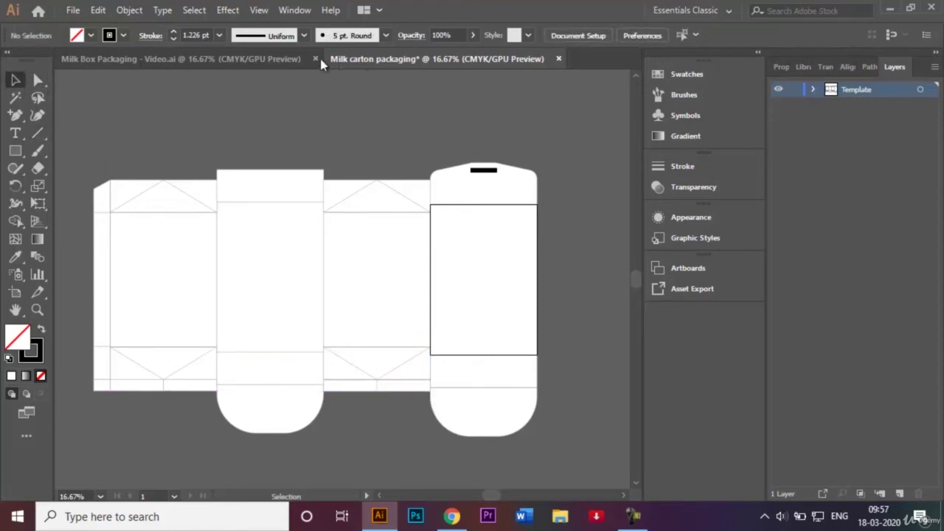
click(272, 59)
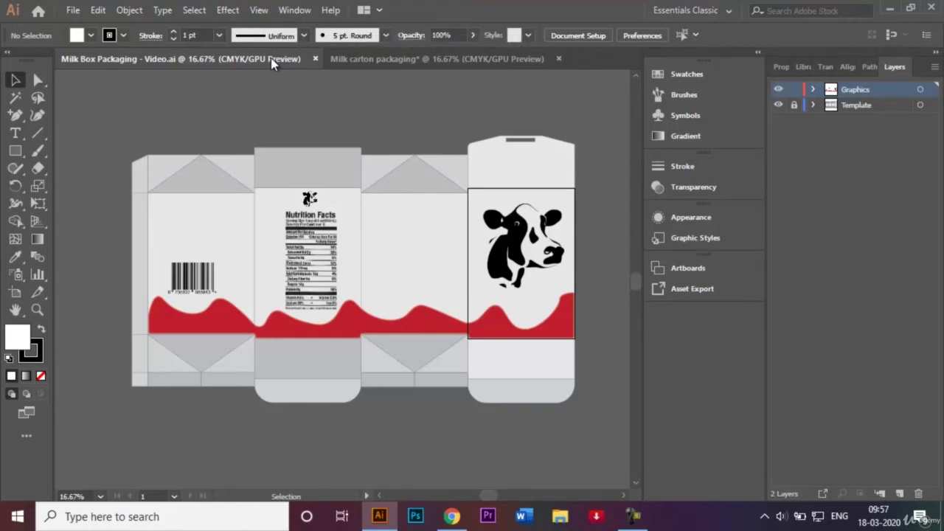
Fill the four triangular top and bottom flaps with 20% grey
click(374, 59)
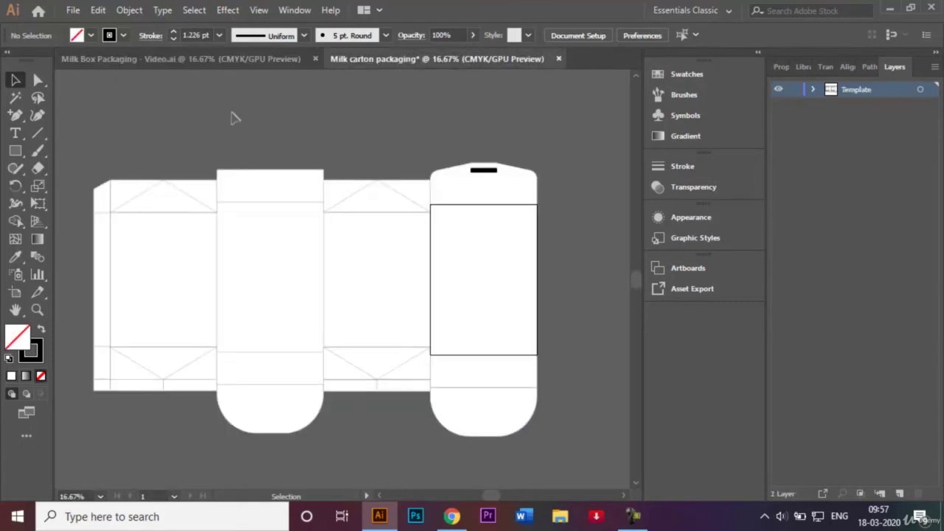
click(144, 198)
shift+click(367, 199)
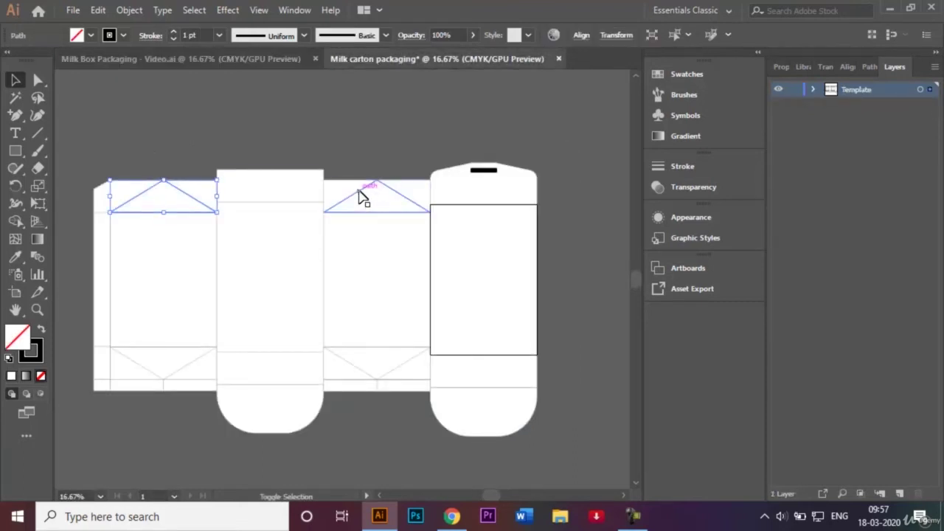
shift+click(357, 369)
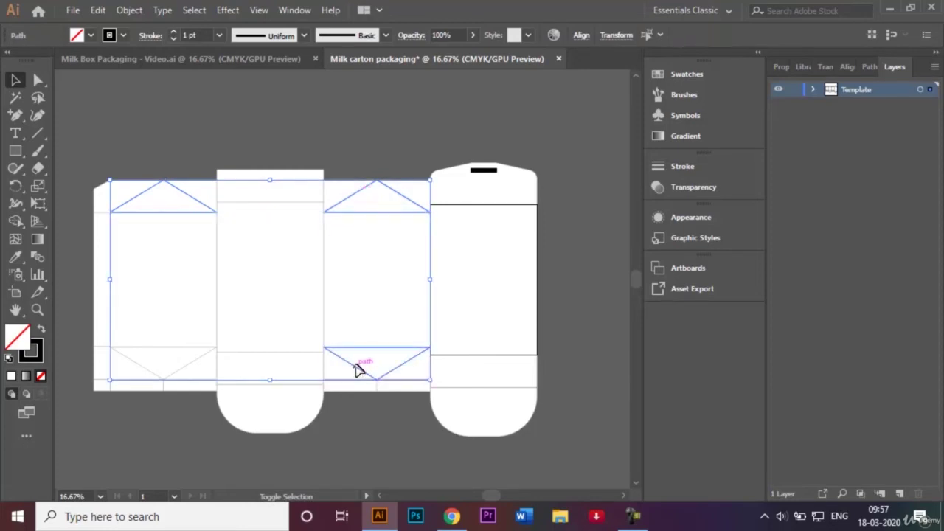
shift+click(192, 368)
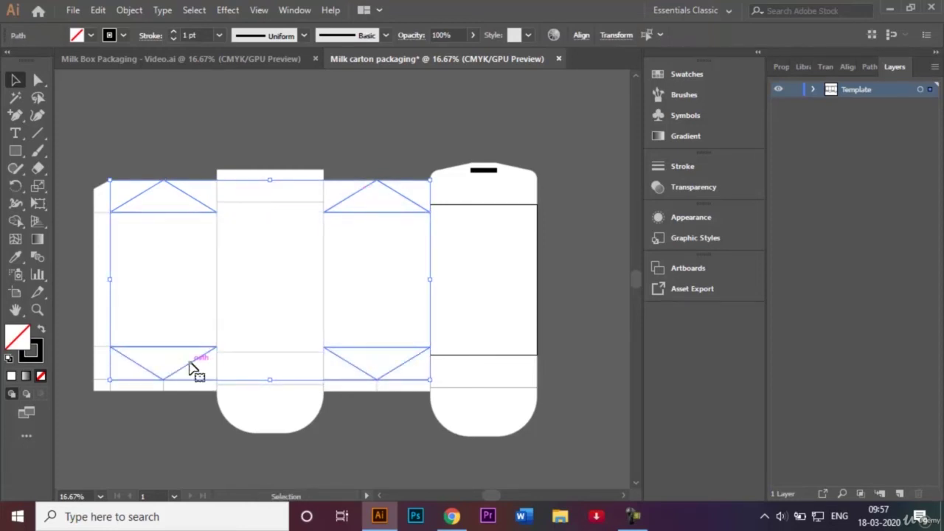
click(91, 36)
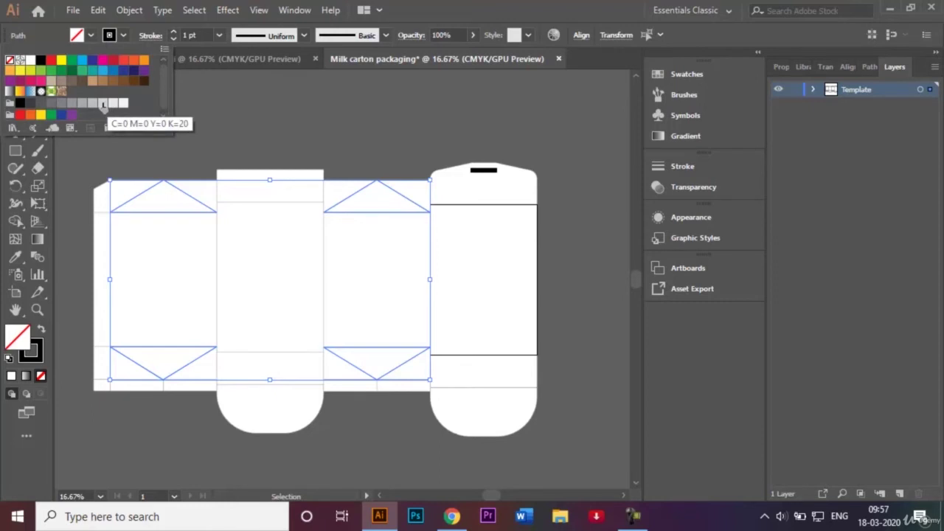
click(103, 104)
click(235, 106)
click(198, 115)
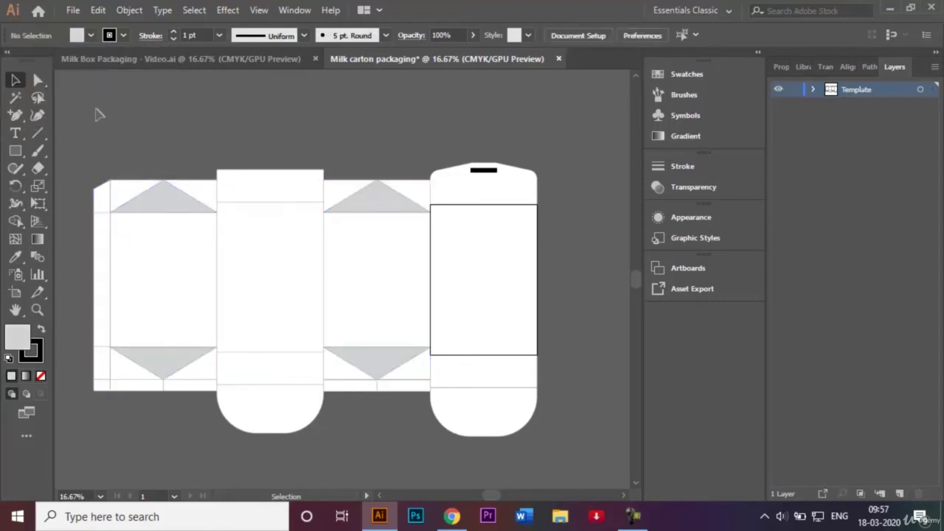
Reselect the four triangular flaps and change their fill to a lighter grey
click(131, 190)
shift+click(335, 192)
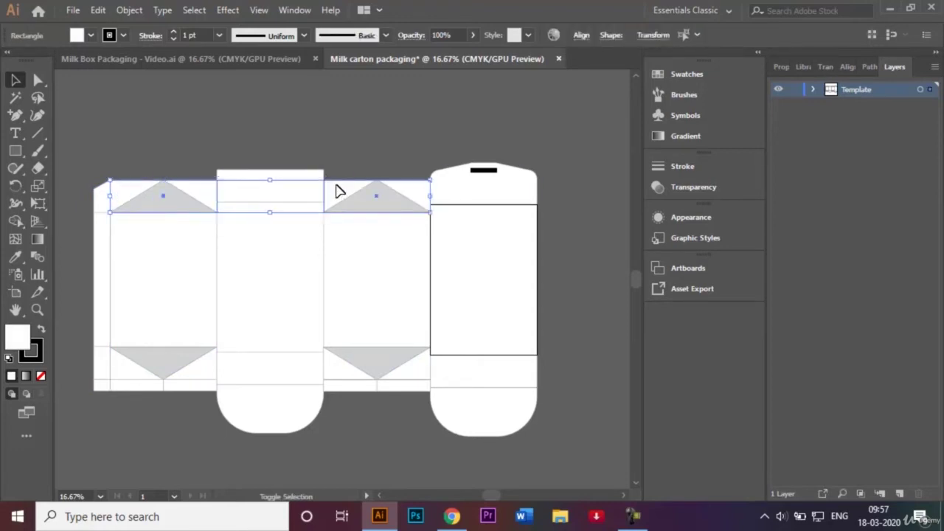
shift+click(341, 365)
shift+click(186, 369)
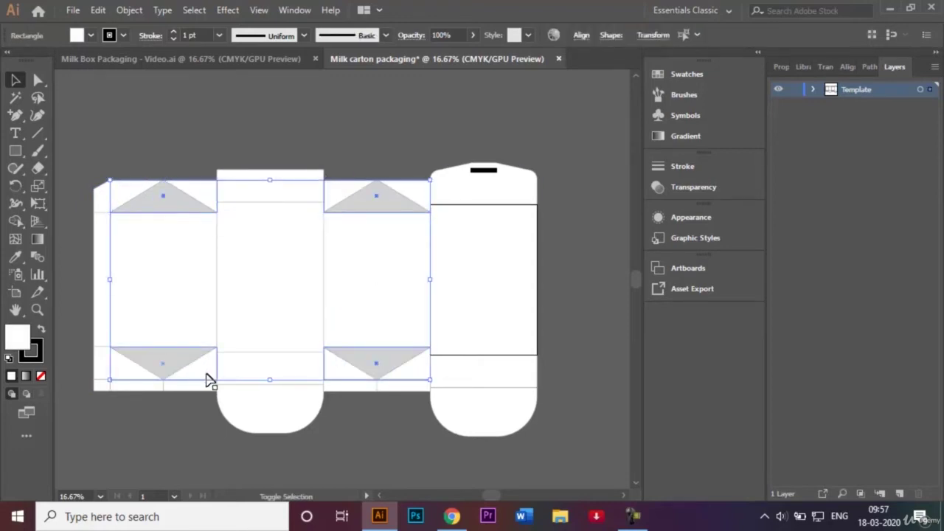
click(92, 36)
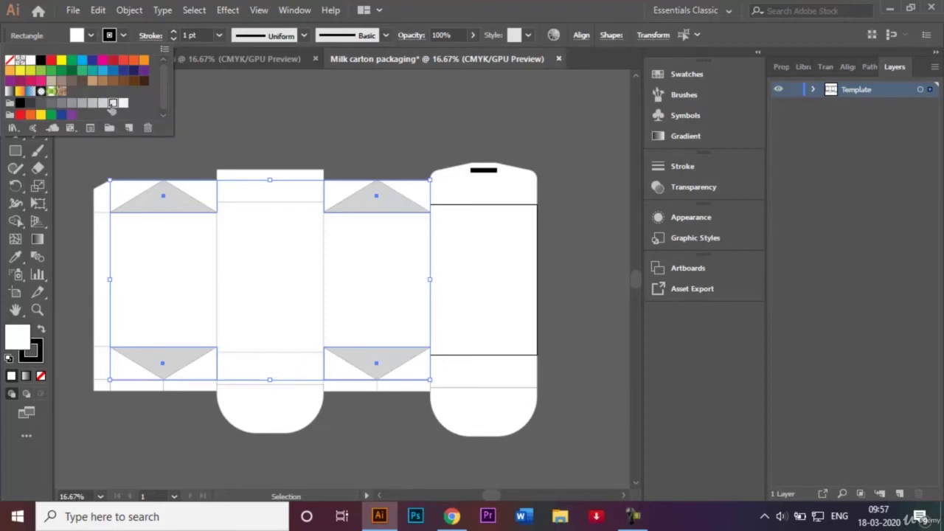
click(110, 106)
click(244, 130)
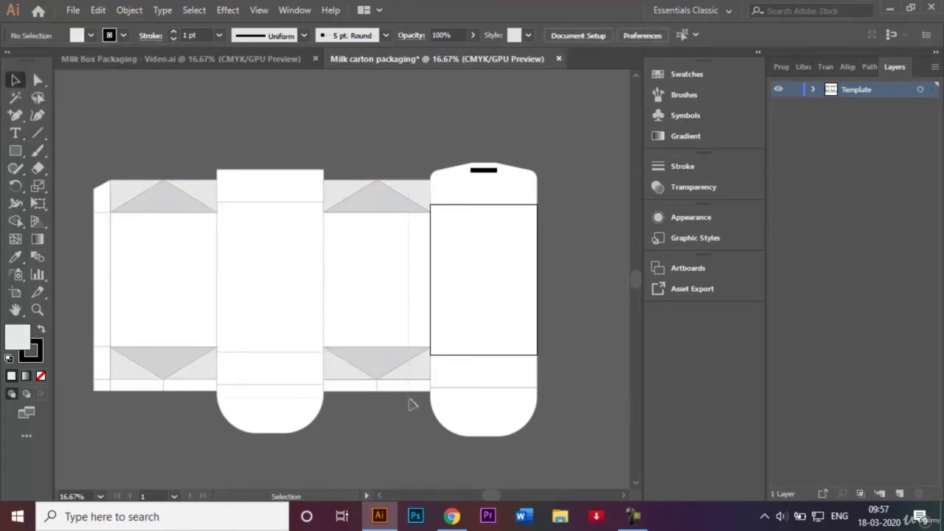
Try filling all the carton artwork light grey, then undo it
key(ctrl+a)
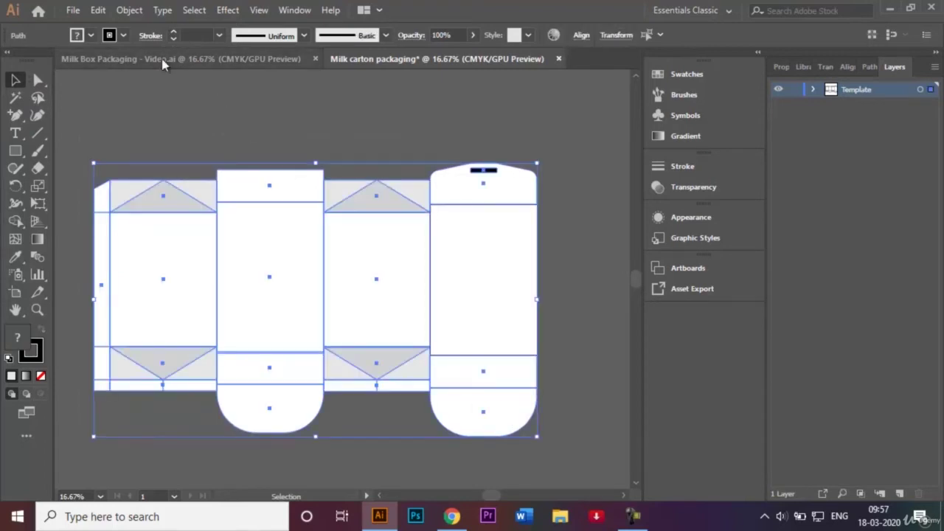
click(91, 36)
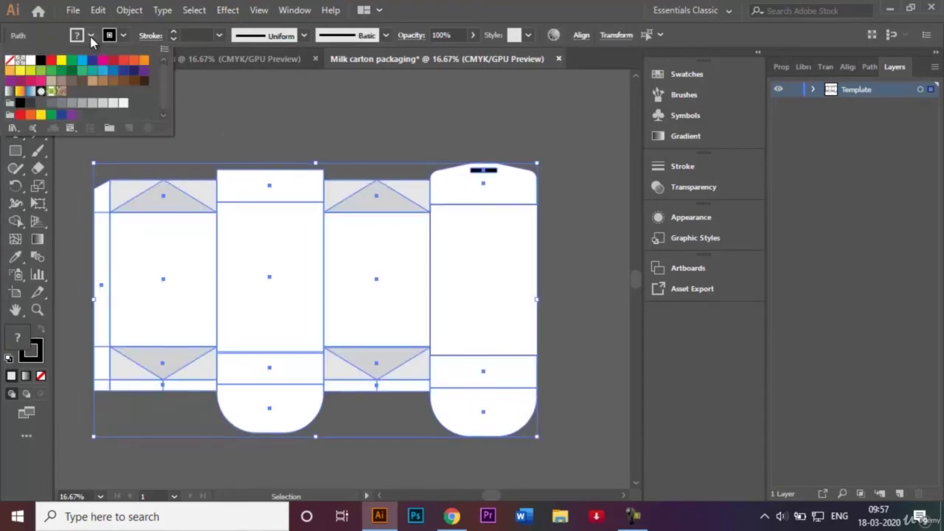
click(113, 103)
click(200, 114)
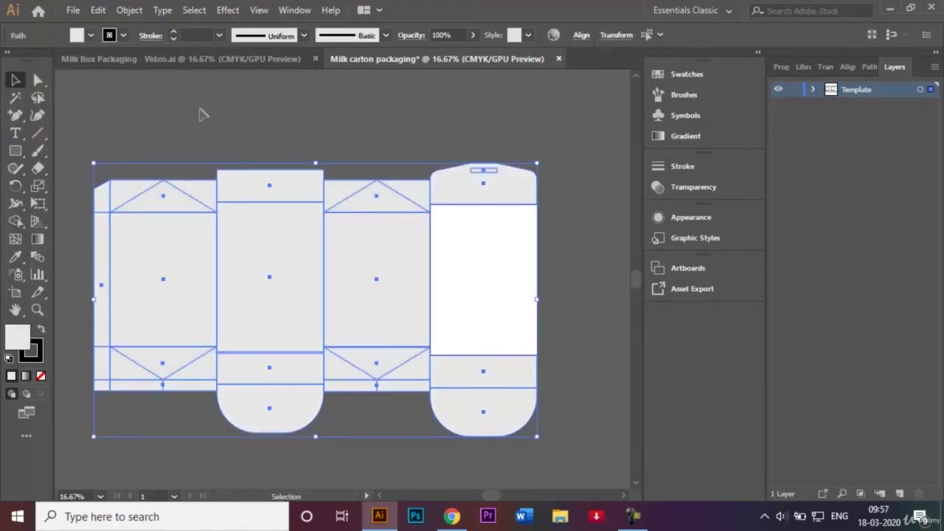
key(a)
key(ctrl+z)
key(v)
click(164, 128)
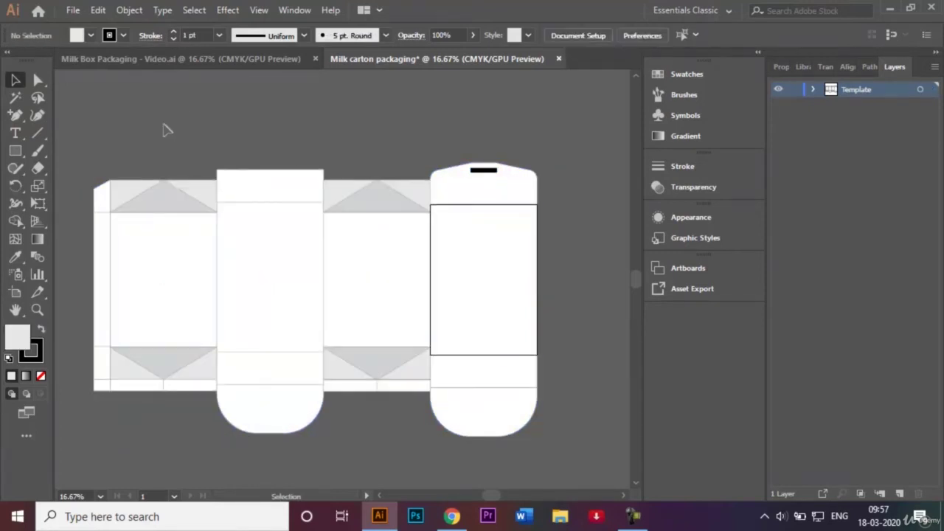
Fill the glue strip, panels, bottom strips and non-triangle flaps with light grey (K10)
click(103, 207)
shift+click(158, 253)
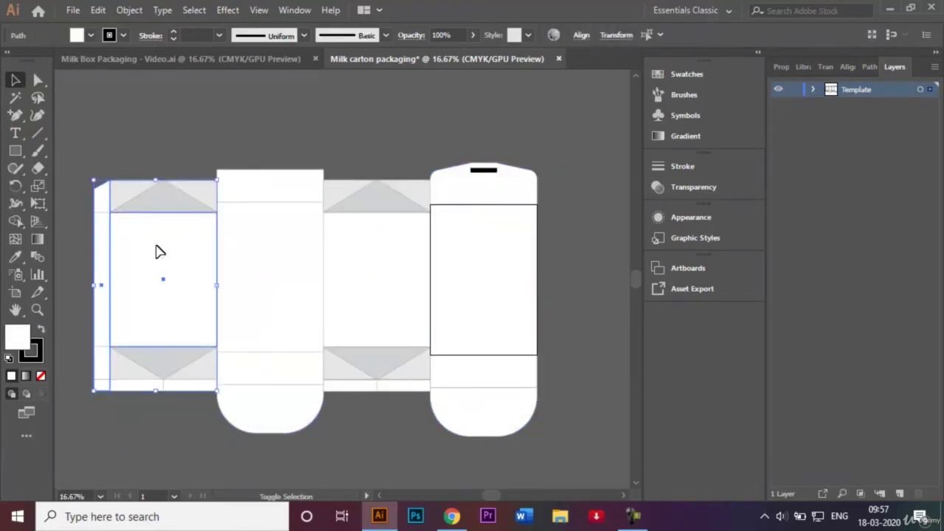
shift+click(285, 263)
shift+click(282, 369)
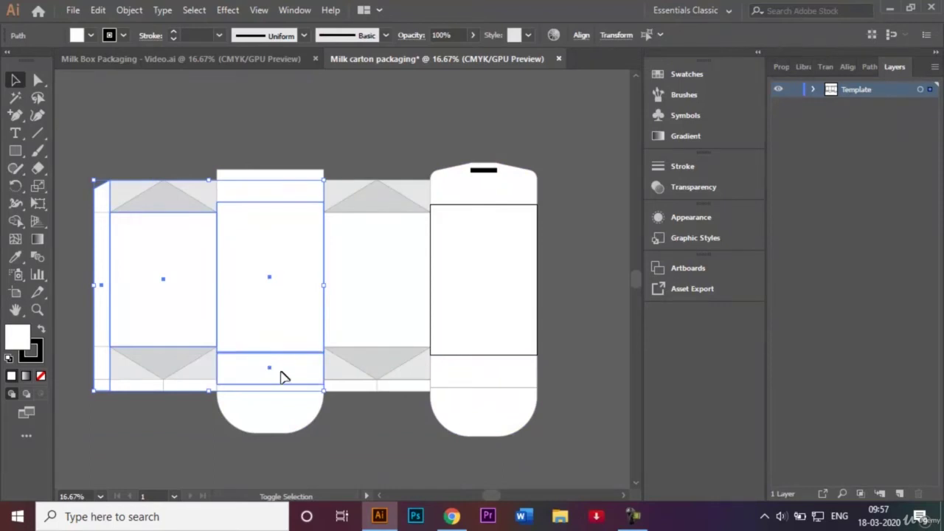
shift+click(287, 410)
shift+click(344, 389)
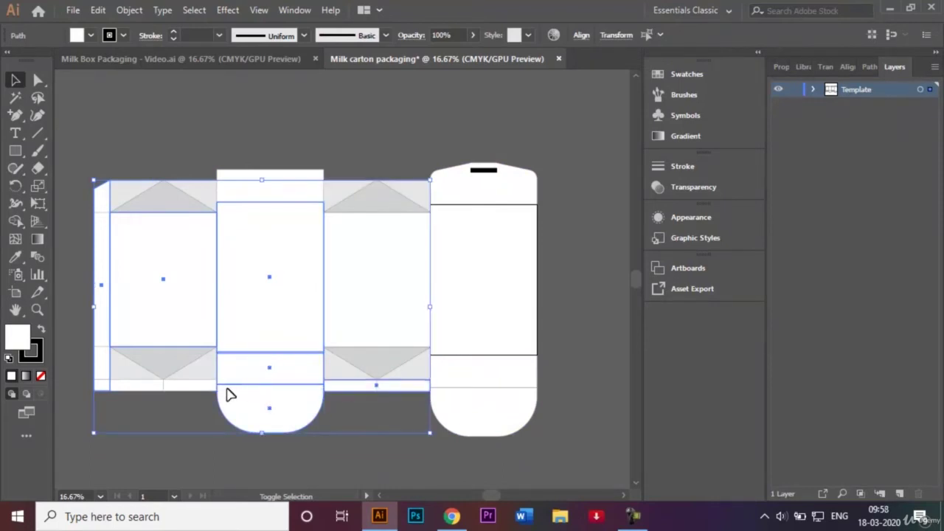
shift+click(203, 387)
shift+click(249, 194)
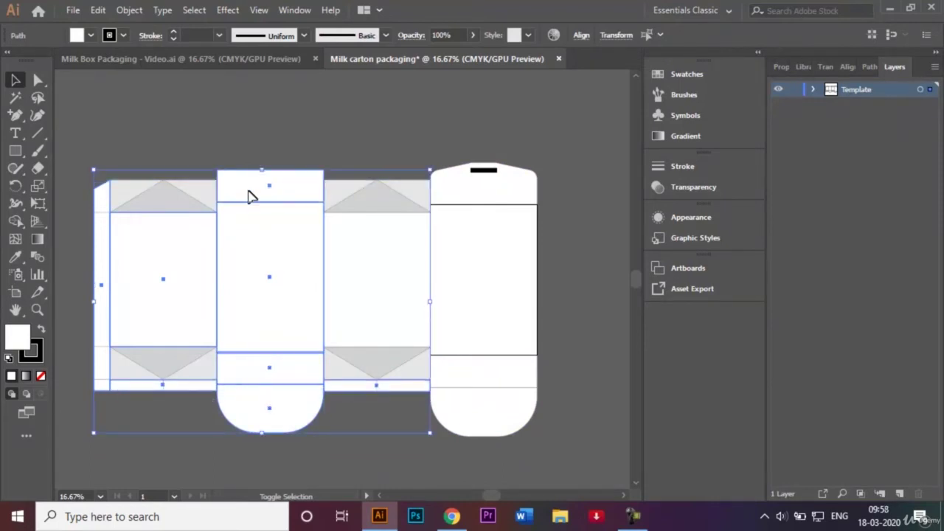
shift+click(475, 198)
shift+click(483, 373)
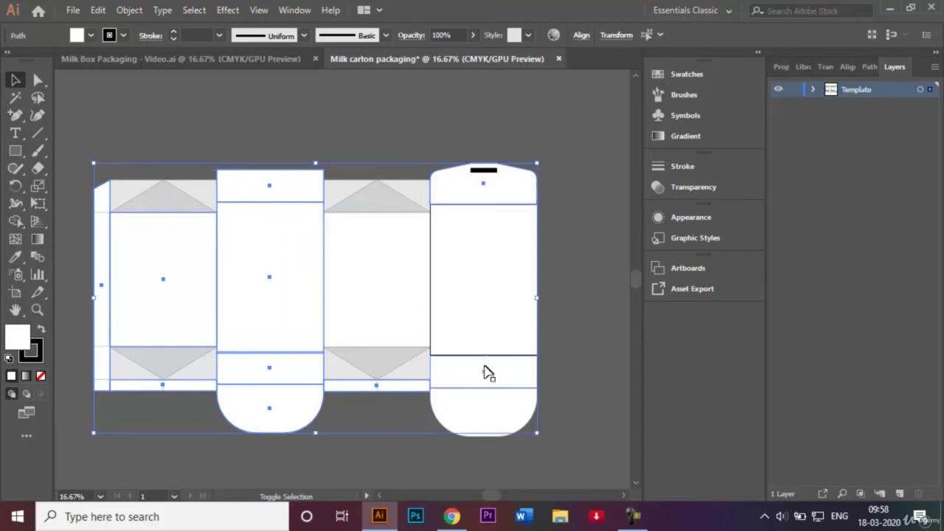
shift+click(489, 412)
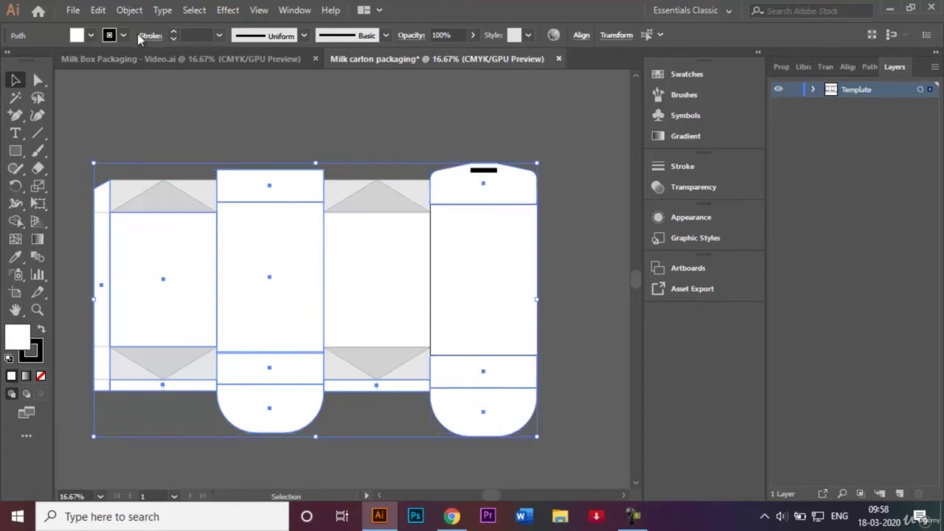
click(90, 35)
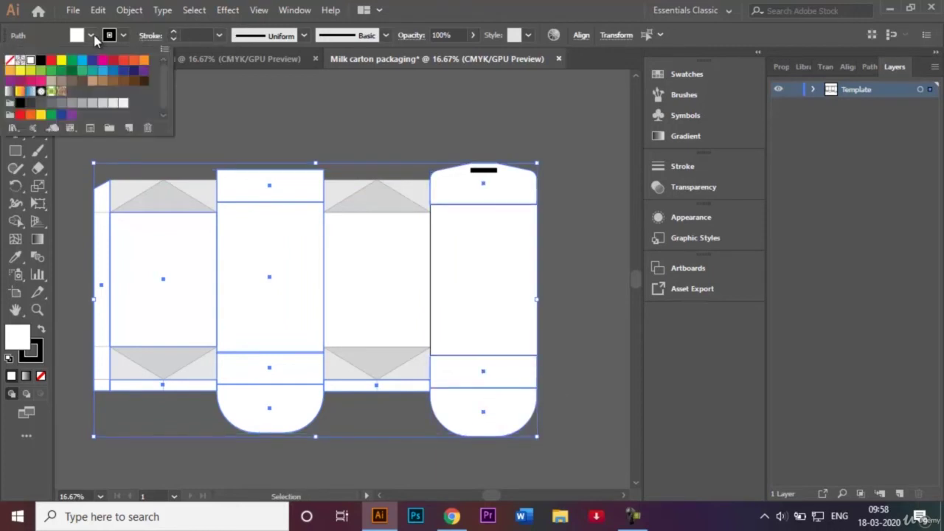
click(115, 103)
click(298, 109)
click(358, 123)
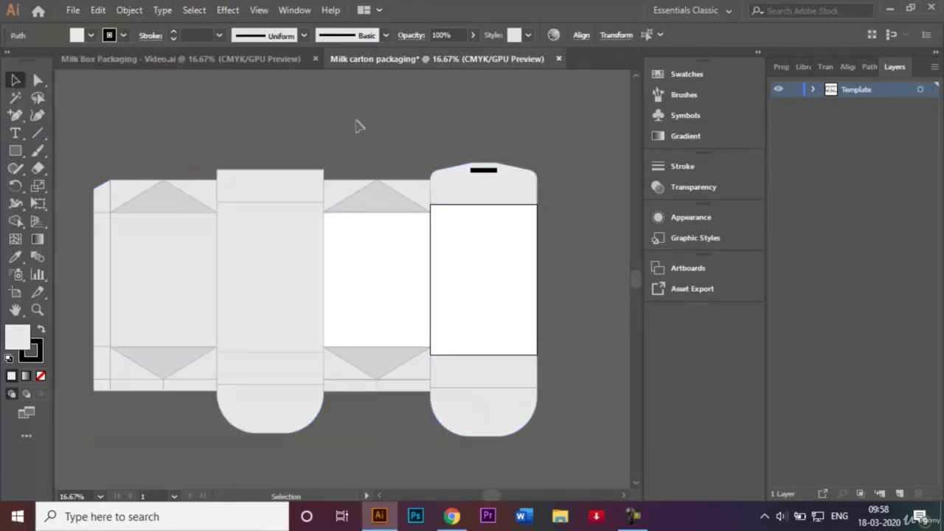
Fill the white right-hand side panel with the same light grey
click(384, 247)
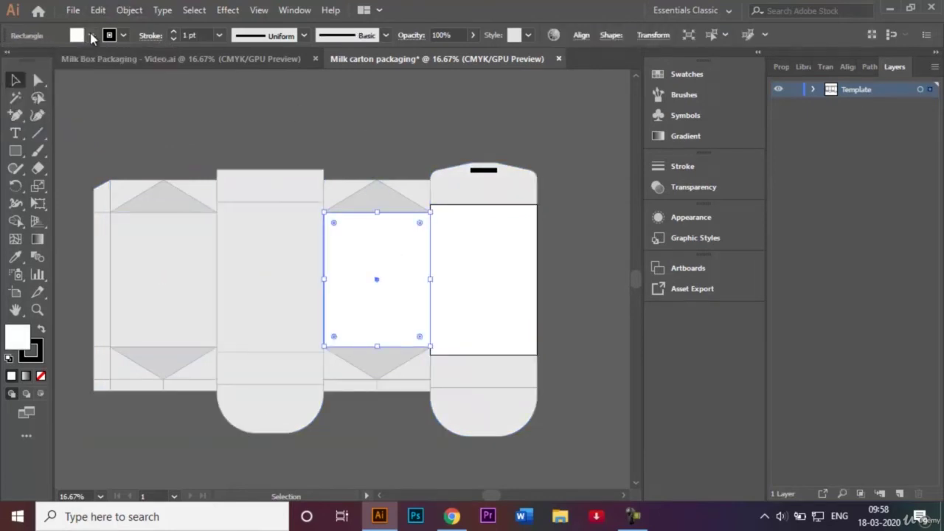
click(91, 35)
click(112, 103)
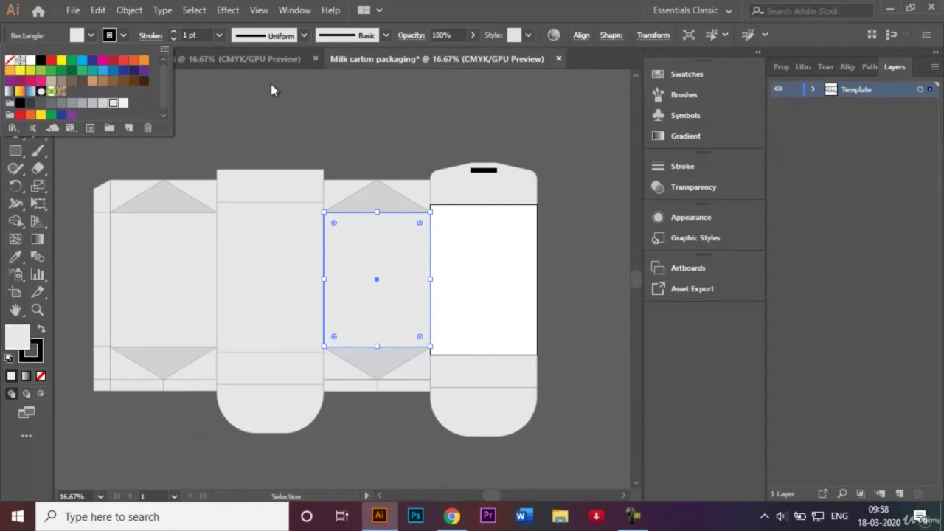
click(319, 98)
Place a grey copy of the middle panel rectangle over the front panel
click(270, 268)
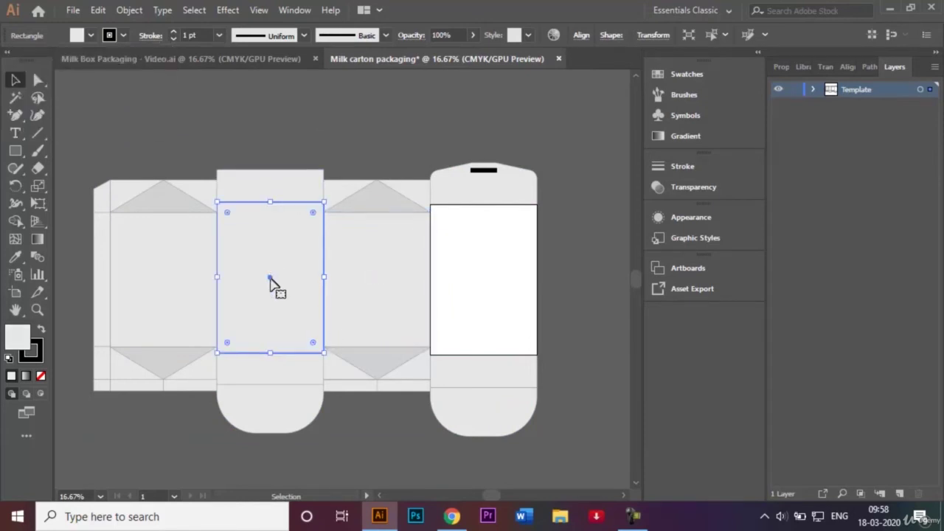
drag(270, 279, 479, 281)
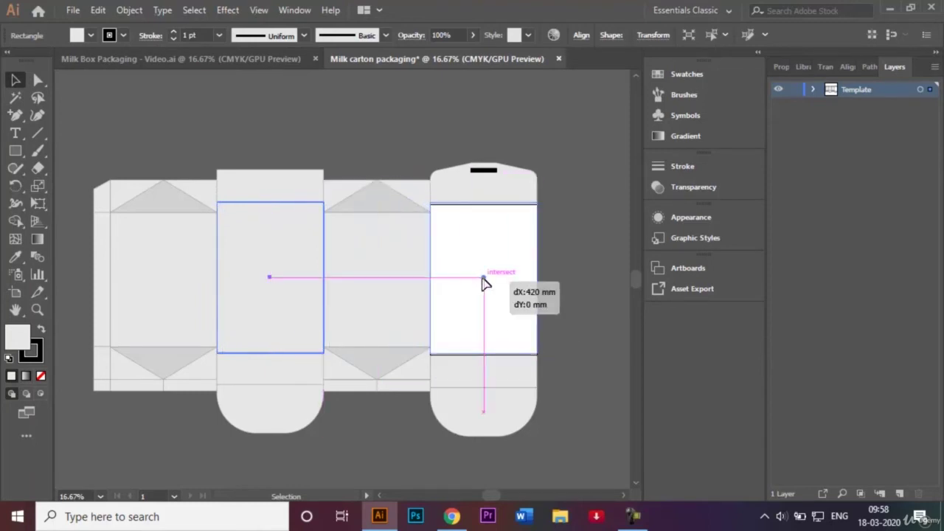
drag(479, 280, 486, 285)
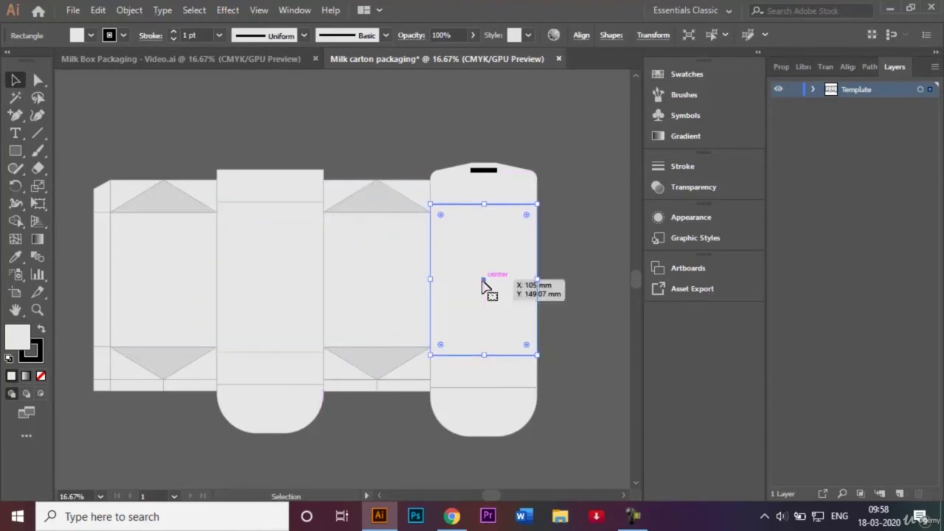
click(593, 263)
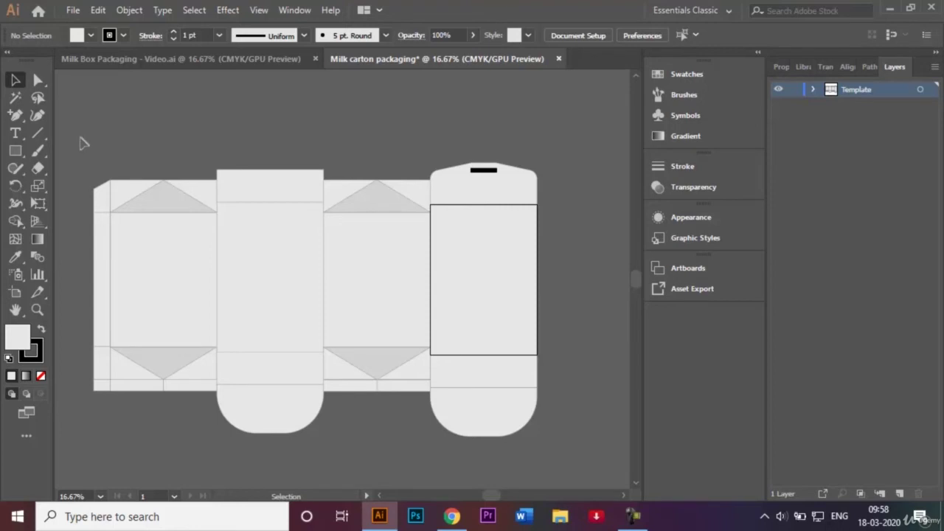
Set all dieline outlines to a 3 pt stroke weight and lock the Template layer
drag(81, 142, 562, 456)
click(219, 36)
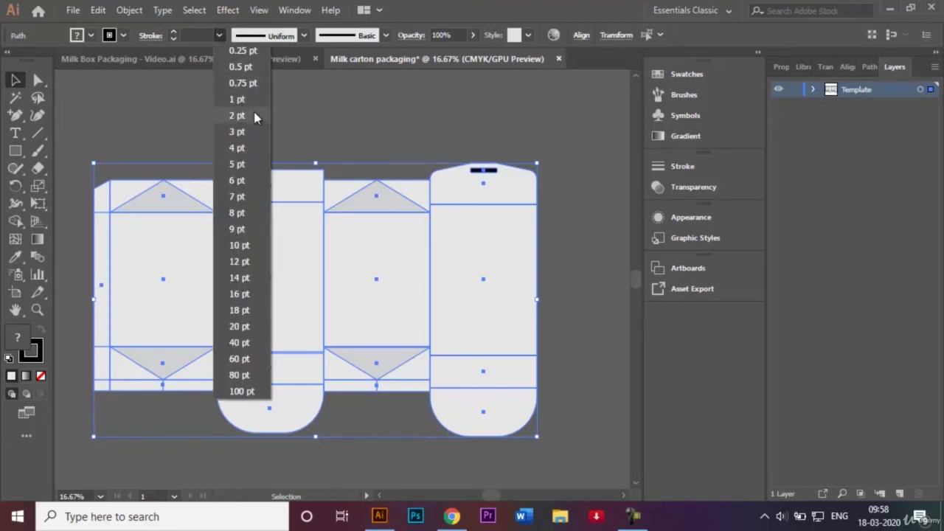
click(253, 132)
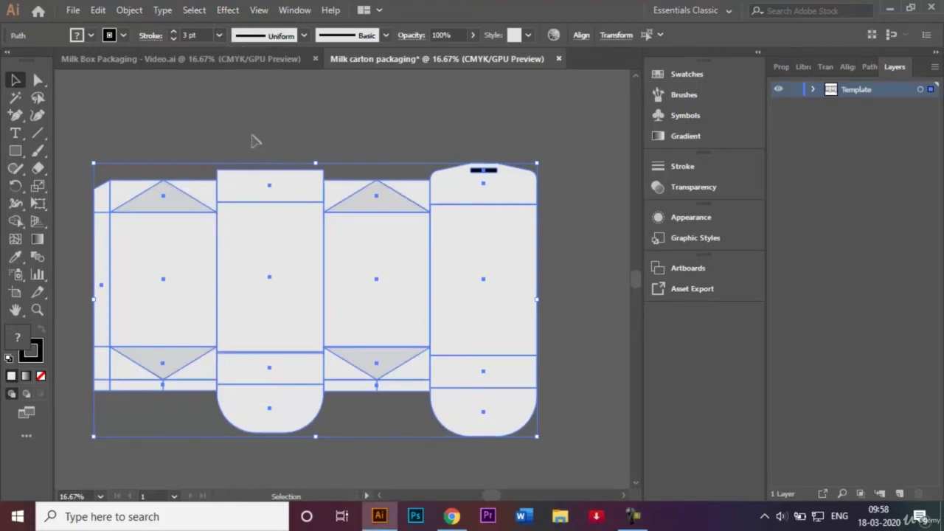
click(329, 113)
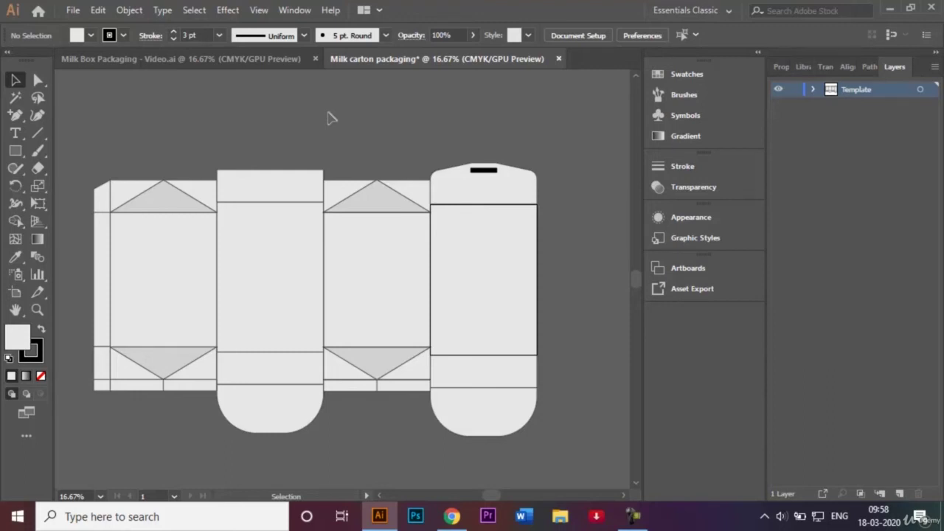
click(794, 90)
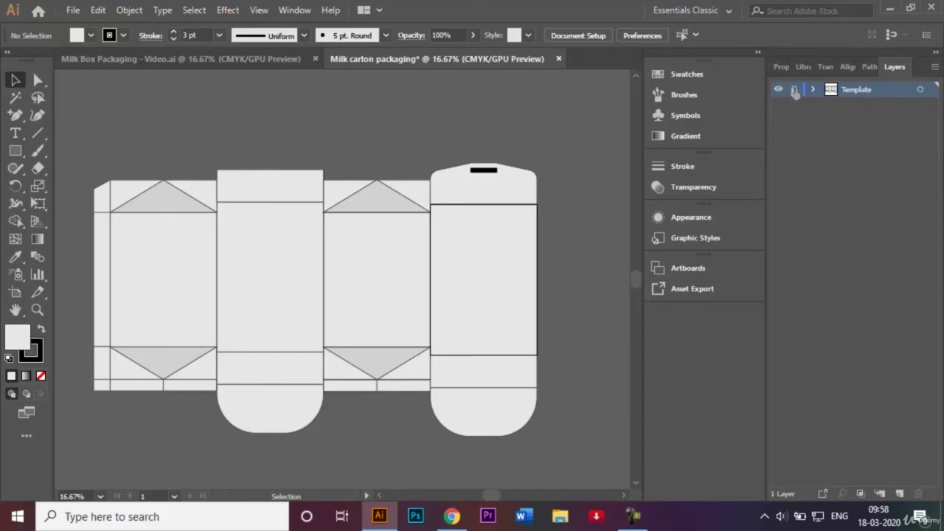
Create a new layer renamed 'Graphics', comparing against the finished Milk Box reference document
click(261, 63)
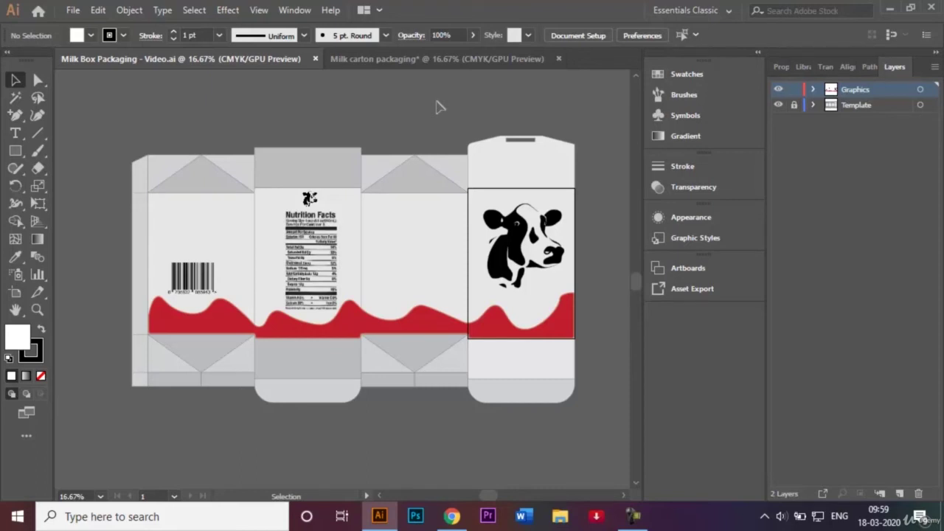
click(421, 65)
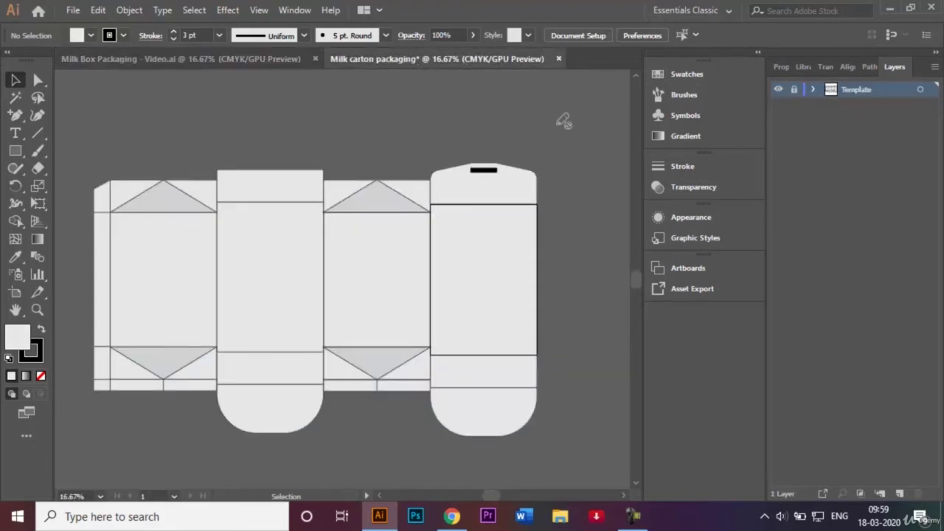
click(900, 493)
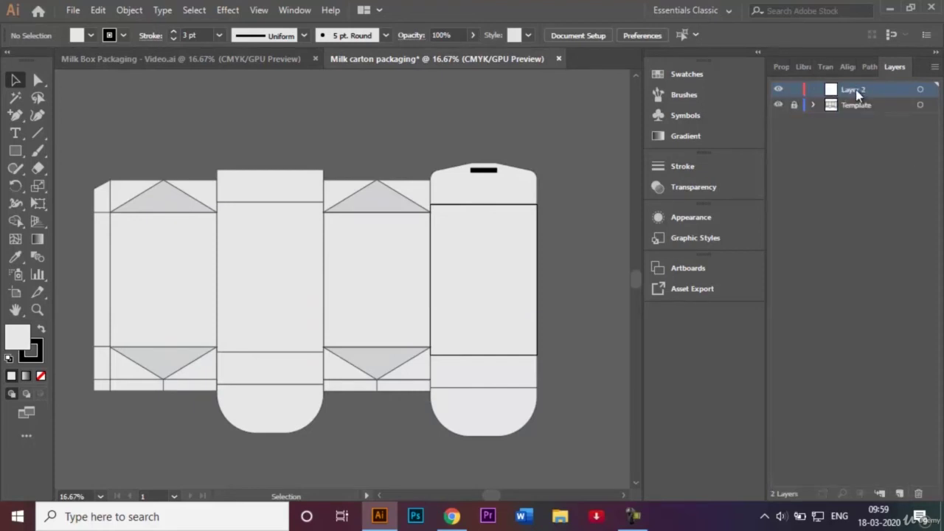
double_click(855, 89)
key(BackSpace)
text(Gr)
text(aphic)
text(s)
key(Return)
click(240, 62)
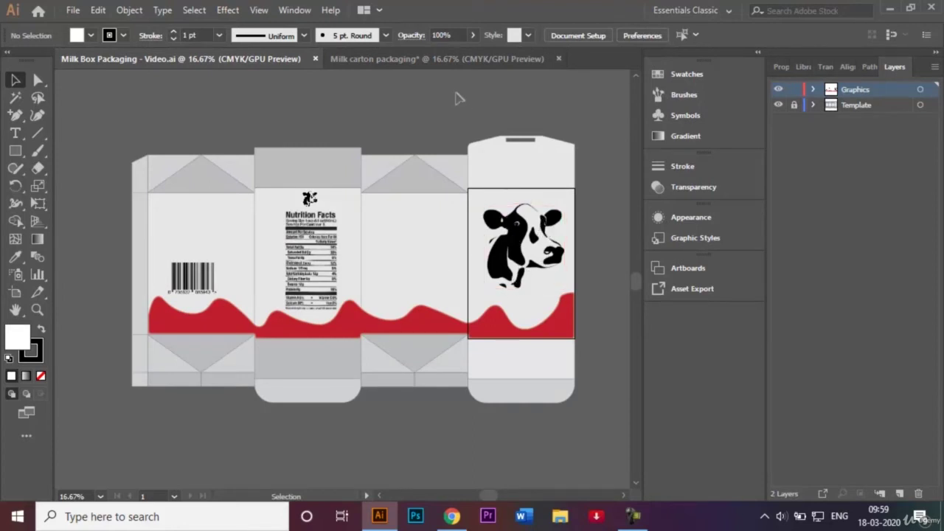
click(441, 59)
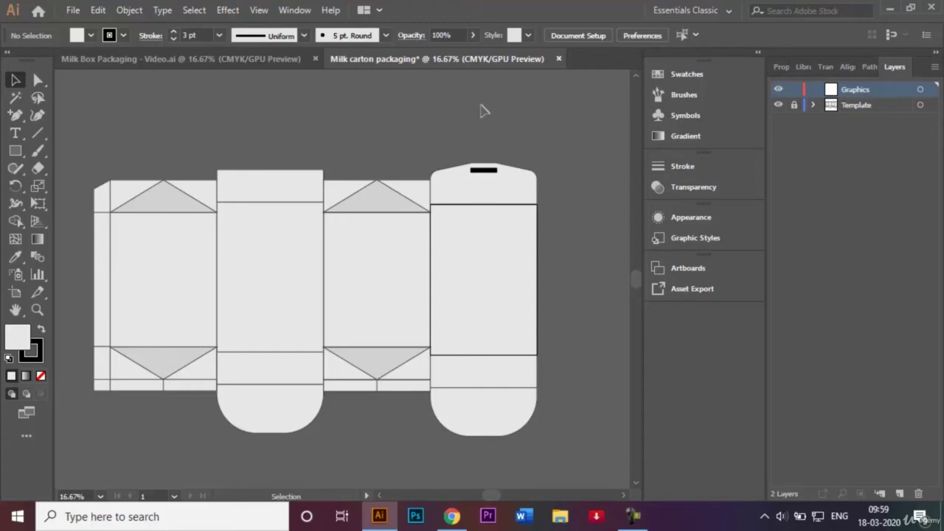
Open the cow face JPG and bring the image into the carton document
key(ctrl+o)
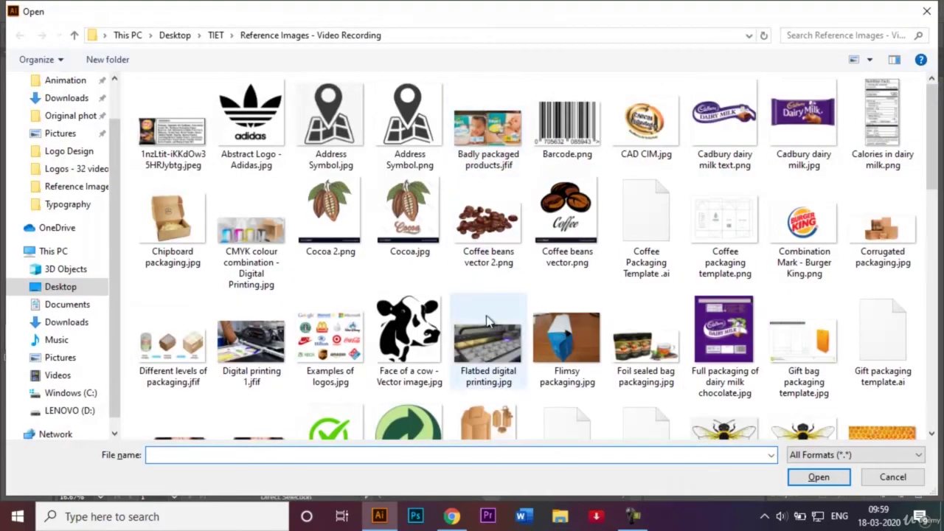
click(408, 335)
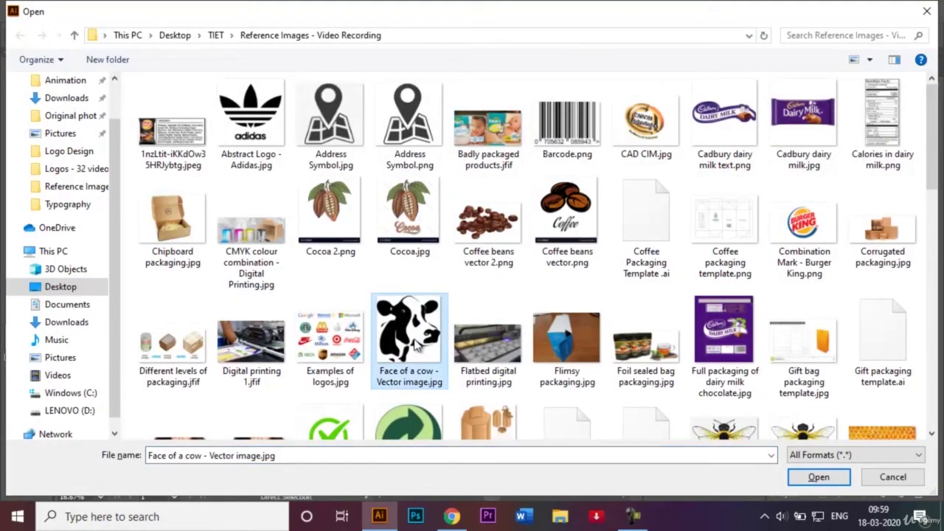
click(818, 477)
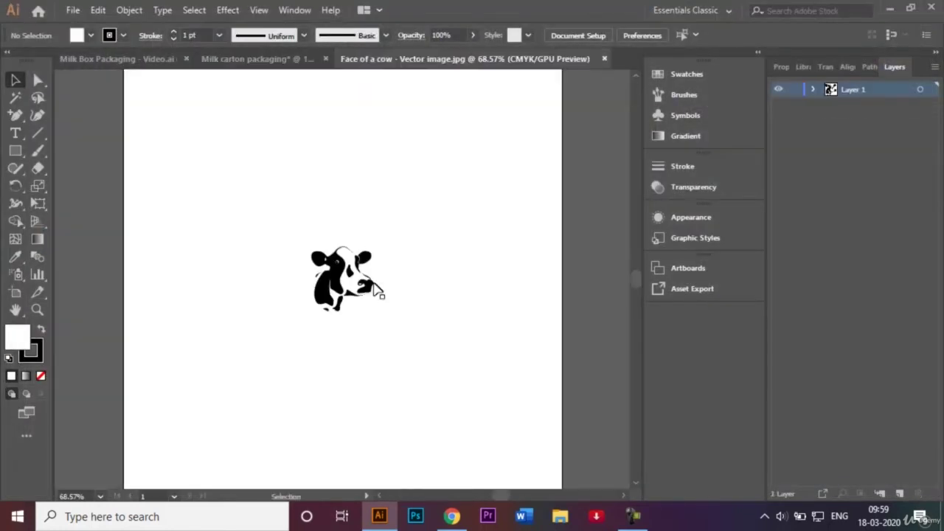
click(338, 281)
mouse_move(339, 280)
mouse_down()
mouse_move(401, 217)
mouse_move(475, 272)
mouse_up()
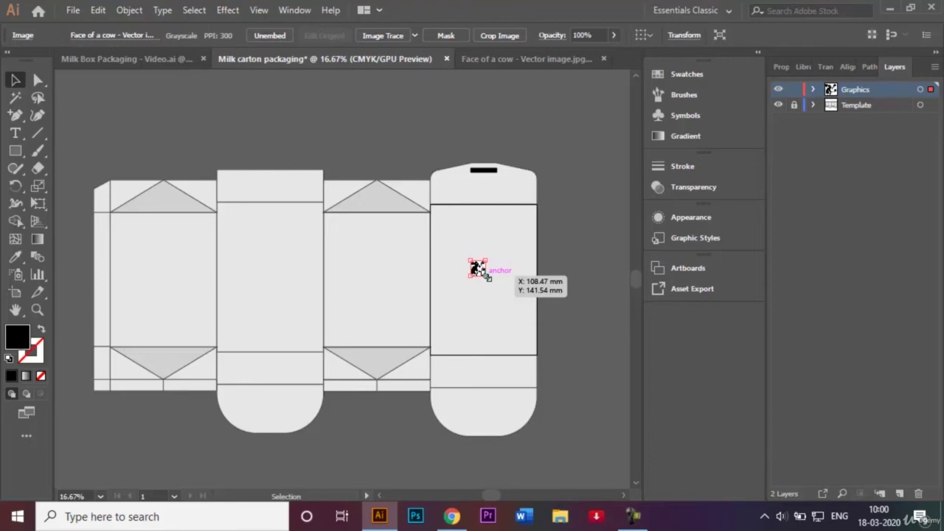
Enlarge the cow image proportionally inside the front panel and copy it to the second panel
key(shift)
drag(484, 276, 521, 314)
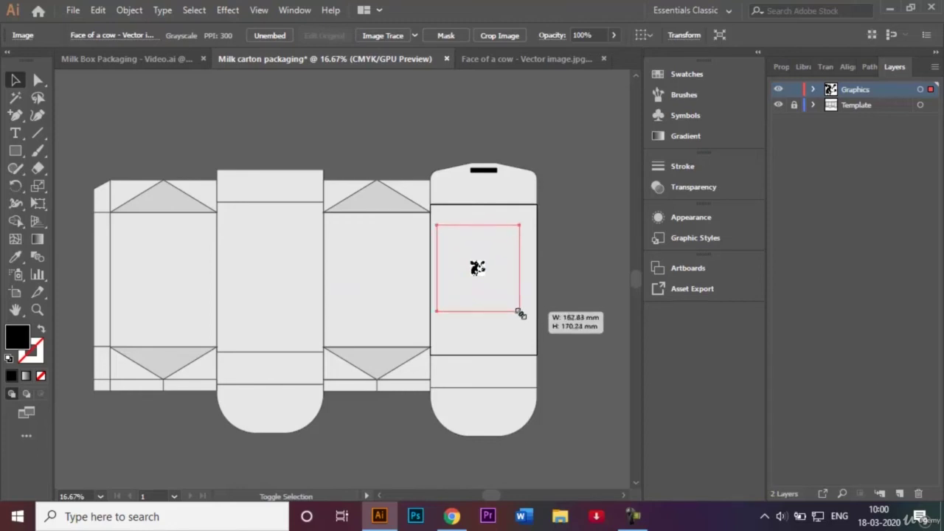
drag(521, 314, 525, 324)
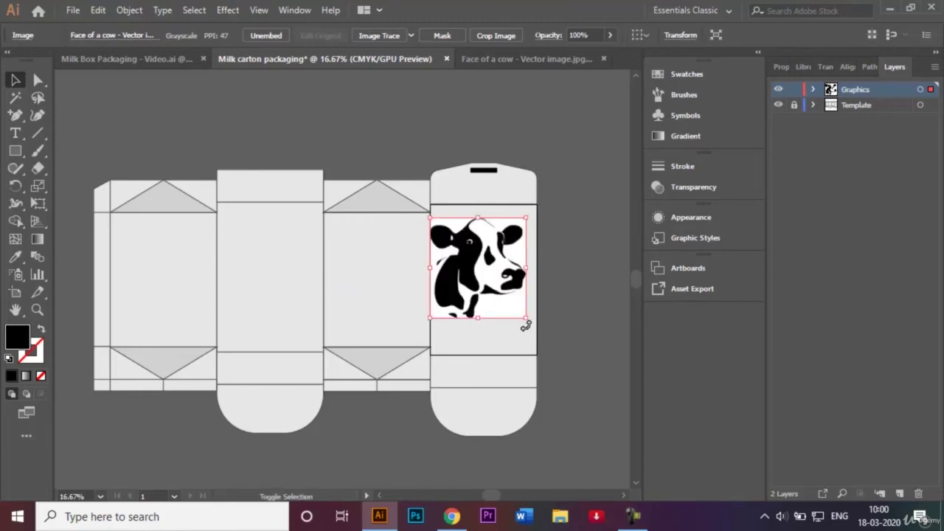
key(shift+Right)
key(shift+Right)
key(shift+Right)
key(shift+Right)
key(shift+Down)
key(shift+Down)
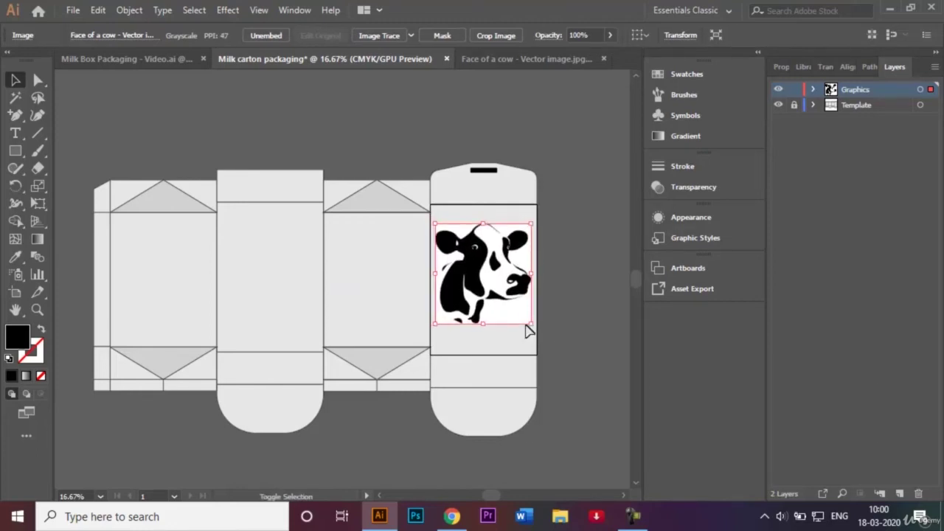
key(shift+Down)
key(shift+Down)
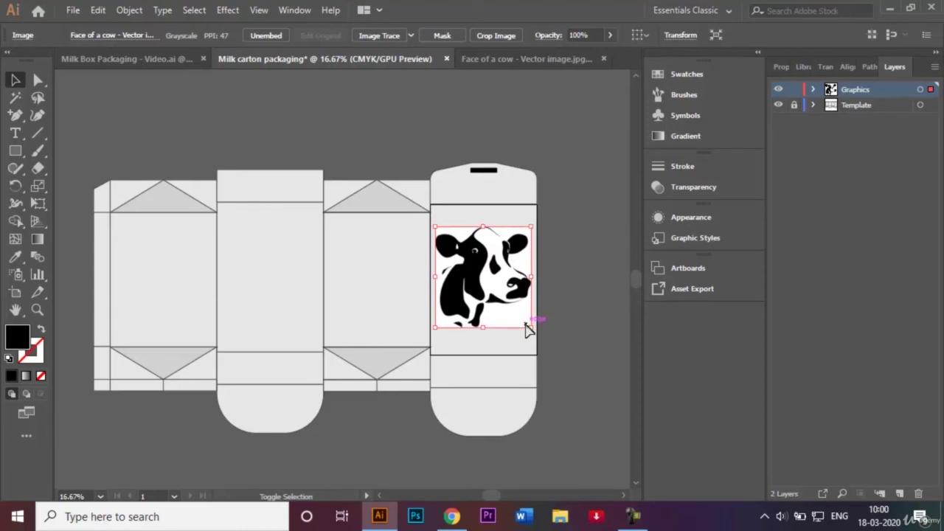
key(shift+Down)
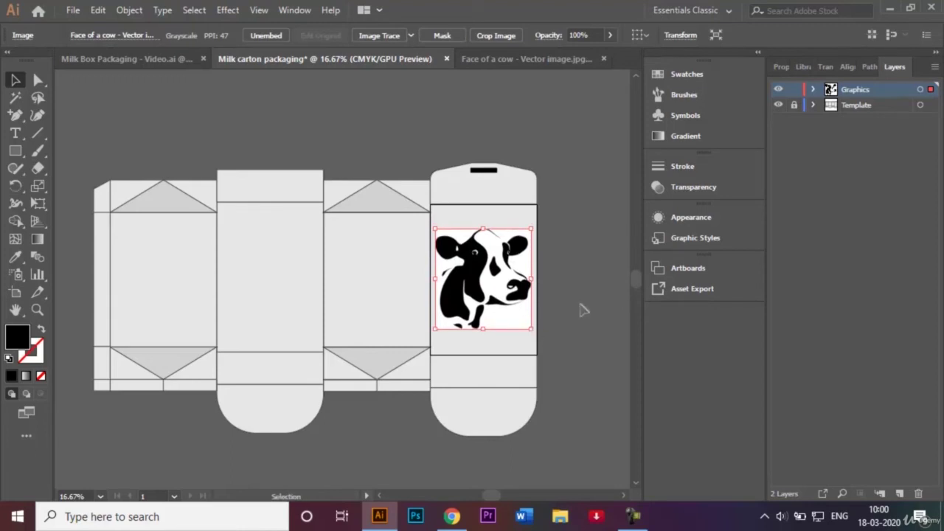
click(582, 310)
click(507, 288)
drag(507, 288, 295, 262)
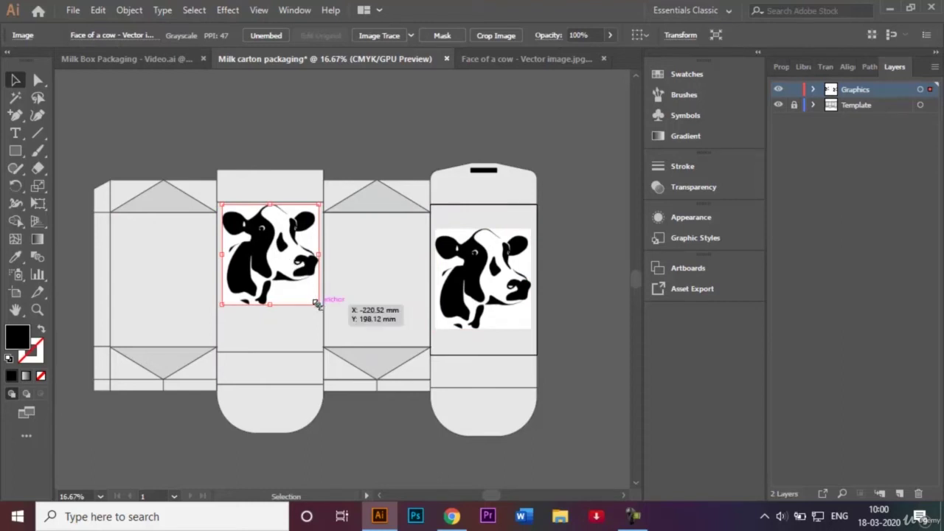
Scale the copied cow down to a small icon about 53 mm wide near the panel top
drag(316, 303, 295, 282)
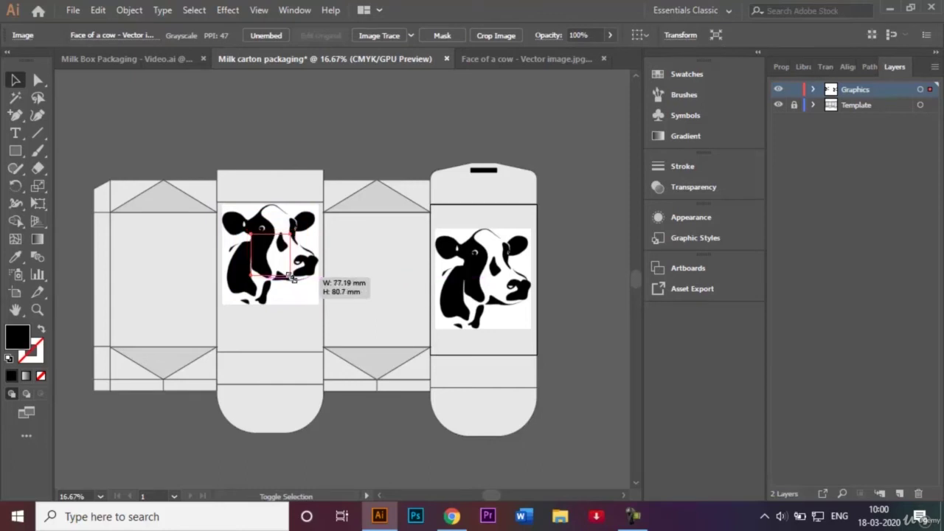
mouse_move(296, 282)
mouse_down()
mouse_move(269, 225)
mouse_move(285, 240)
mouse_up()
click(442, 147)
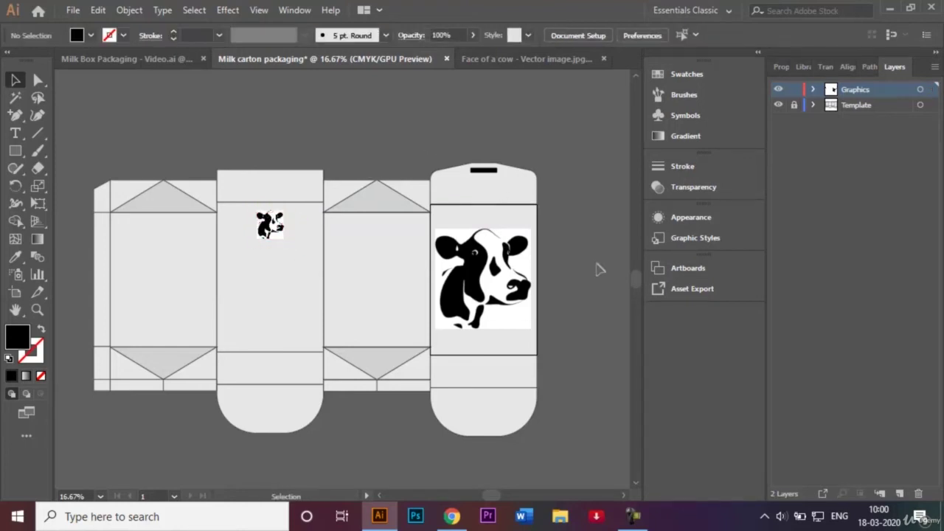
click(504, 273)
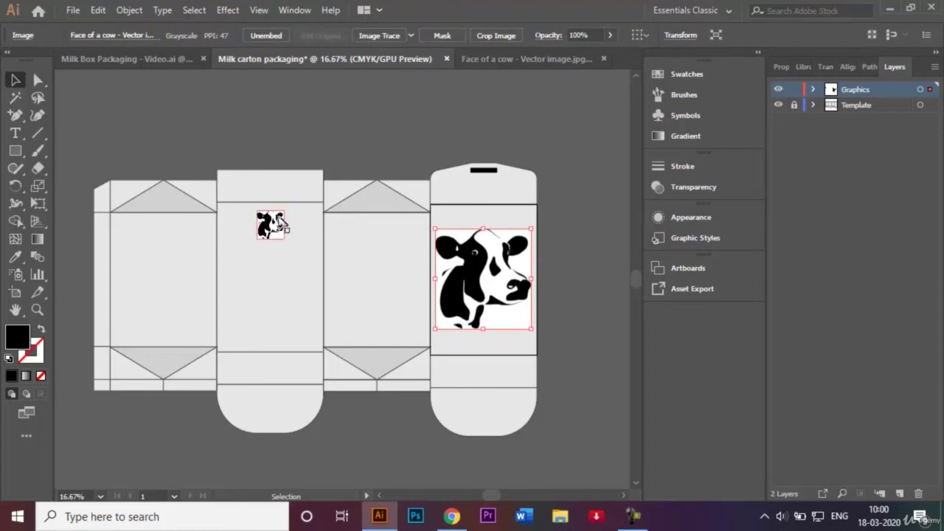
Set both the large and small cow images to Multiply in the Transparency panel
shift+click(279, 230)
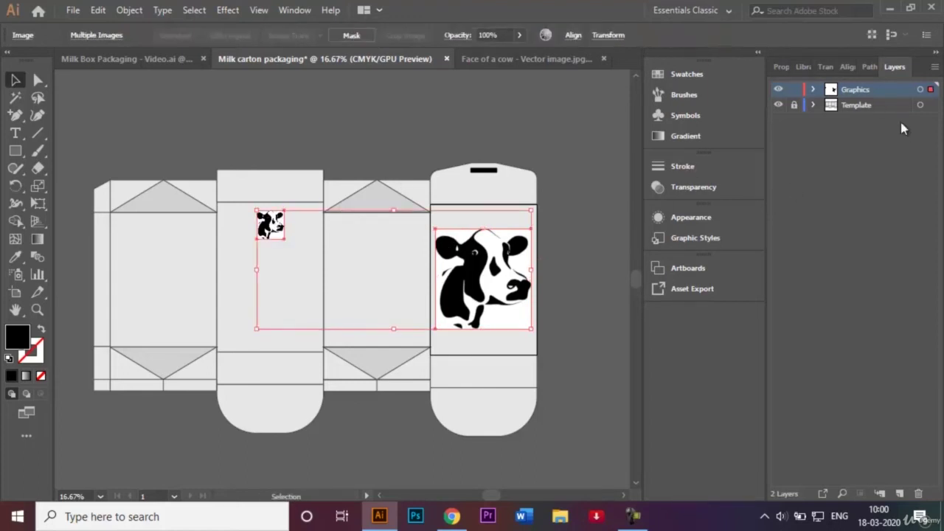
click(794, 106)
click(713, 190)
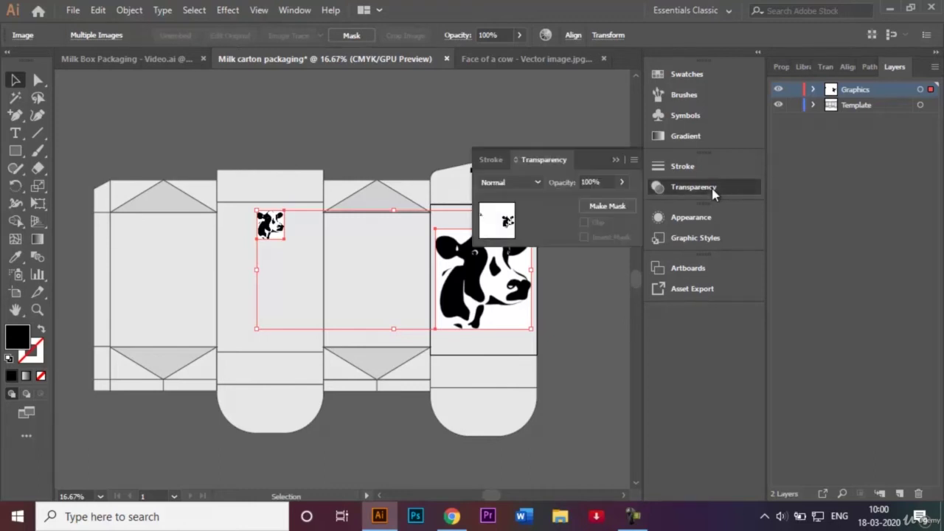
click(536, 185)
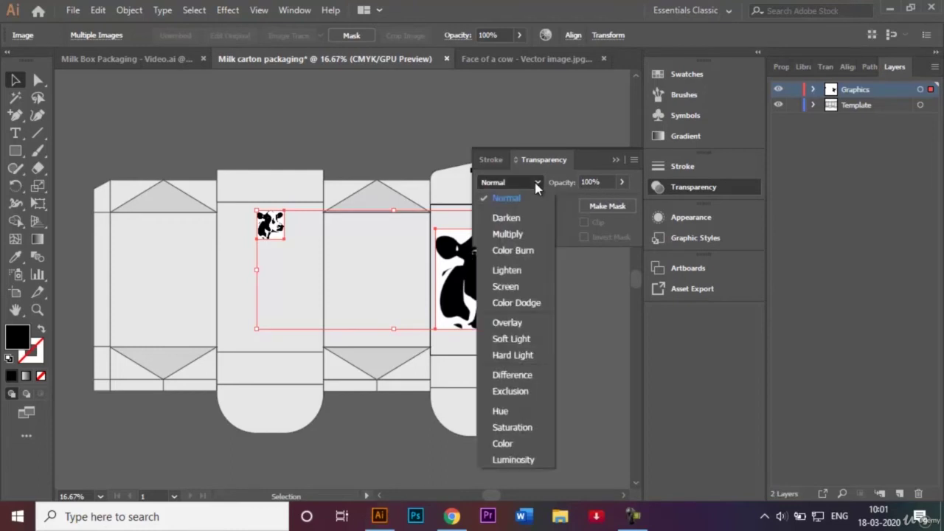
click(510, 234)
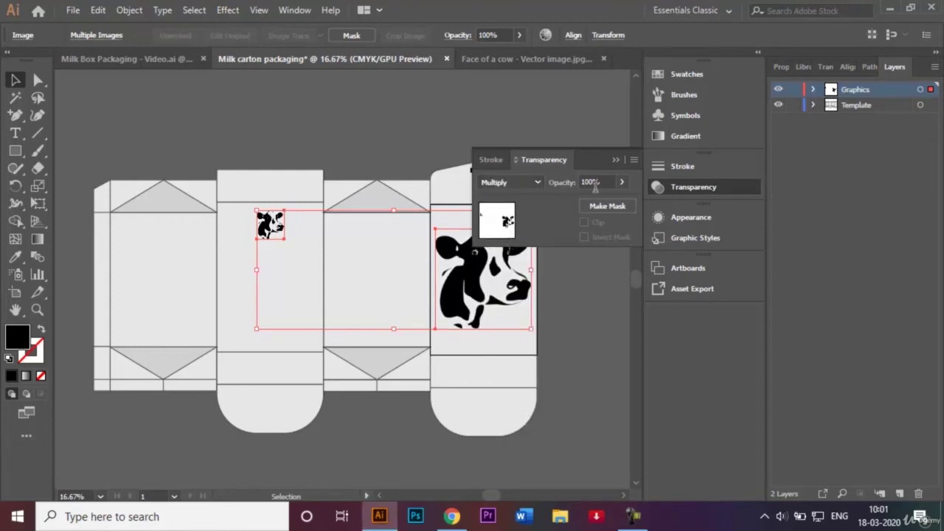
click(617, 161)
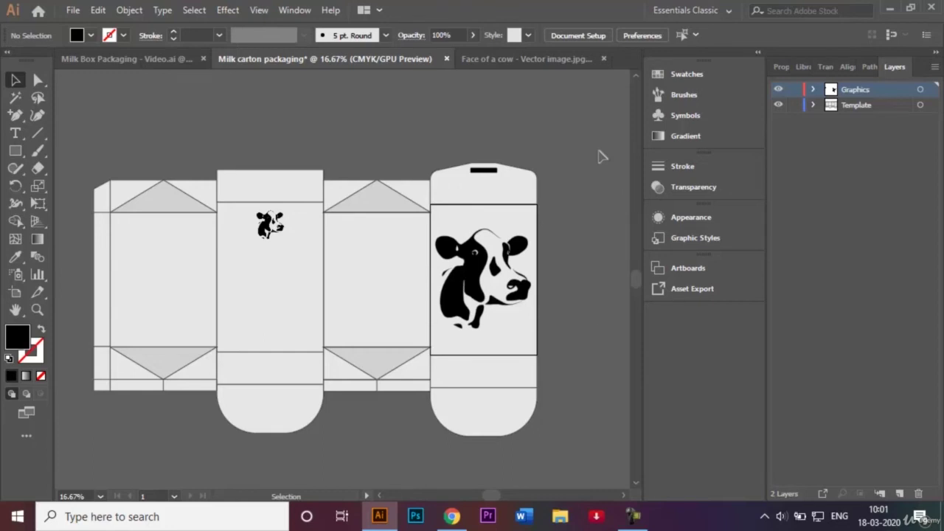
Give both cow images a drop shadow at 55% opacity
click(794, 106)
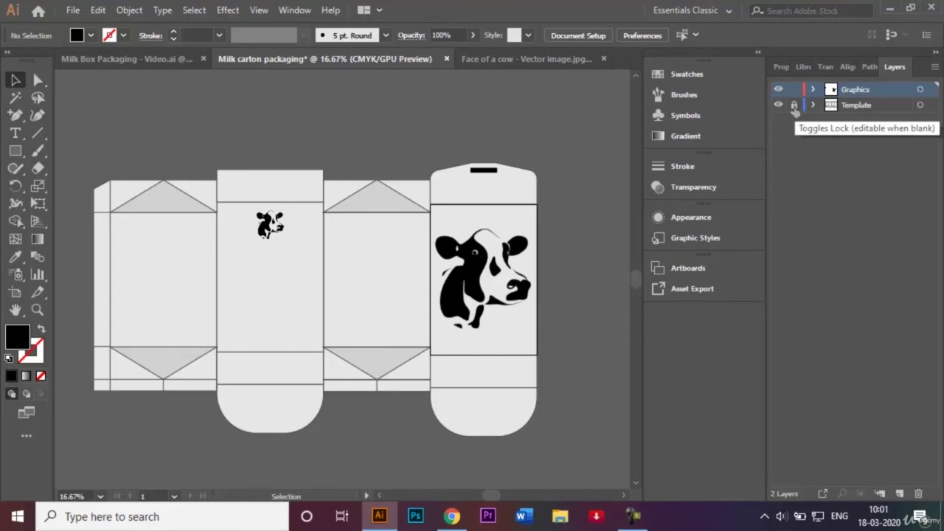
click(506, 260)
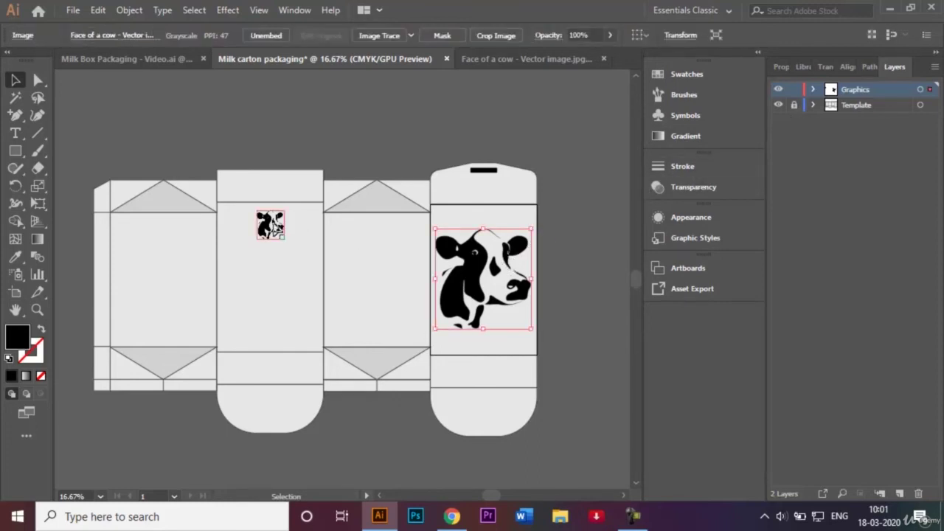
shift+click(278, 229)
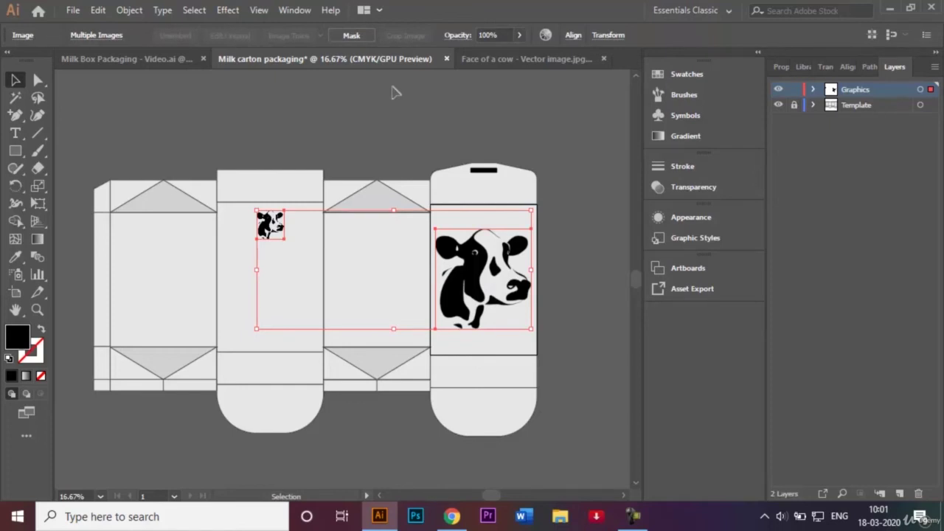
click(228, 12)
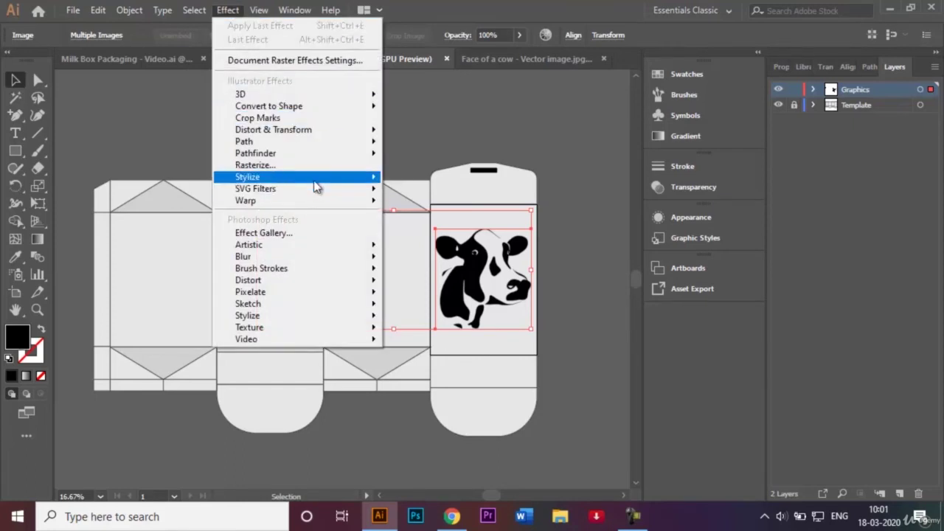
mouse_move(248, 177)
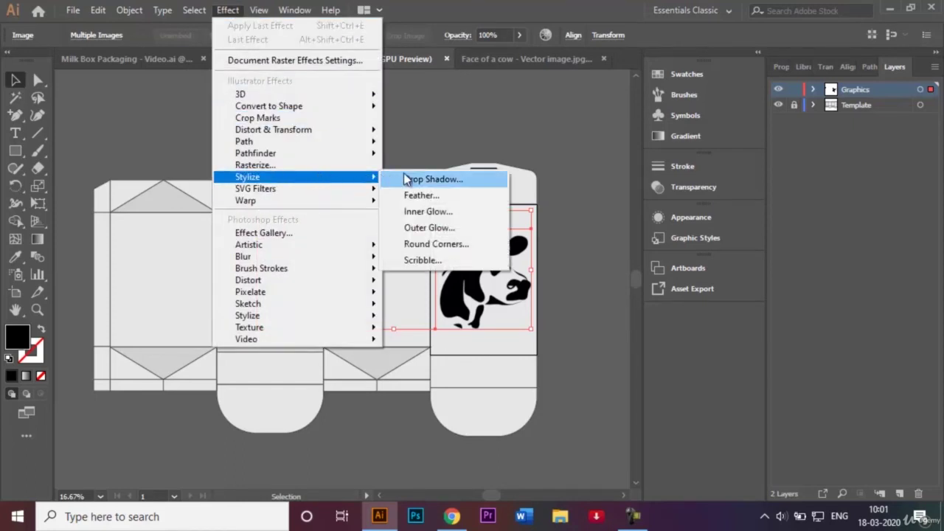
click(410, 178)
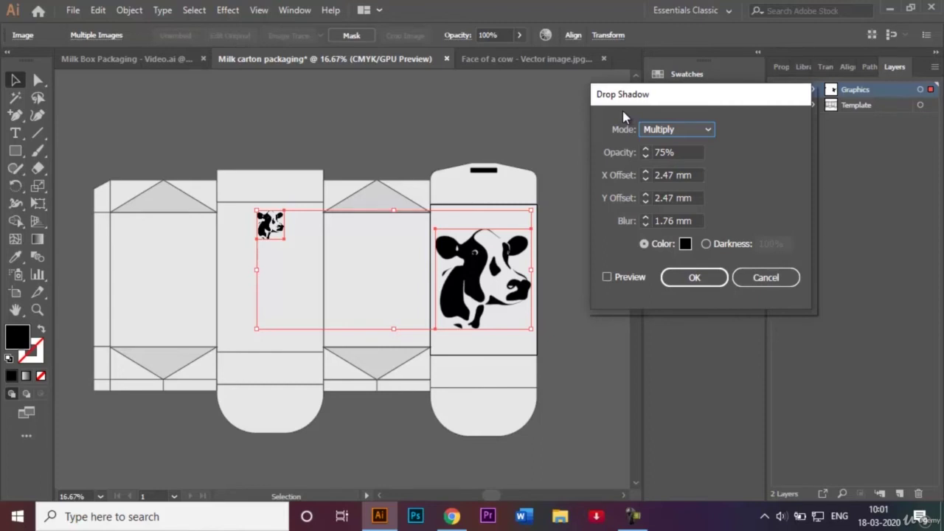
double_click(661, 151)
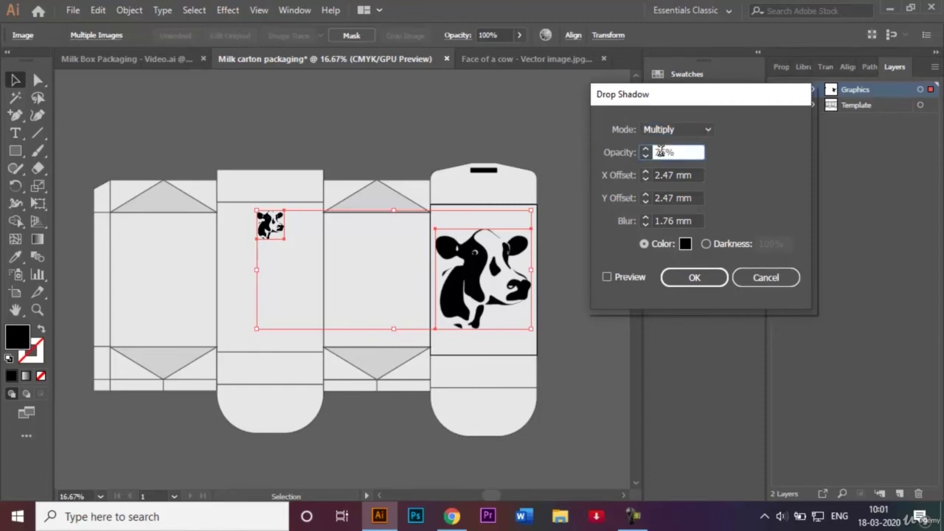
text(50)
key(BackSpace)
text(5)
click(713, 279)
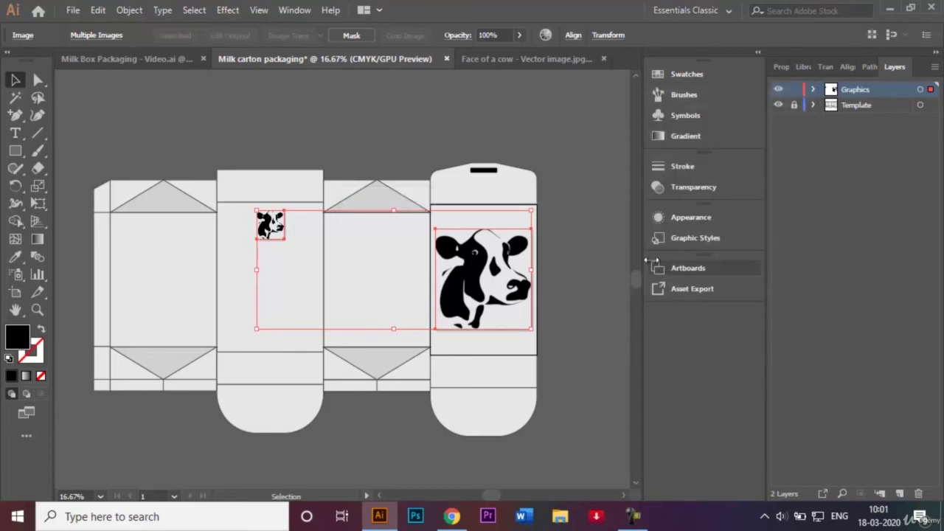
click(599, 251)
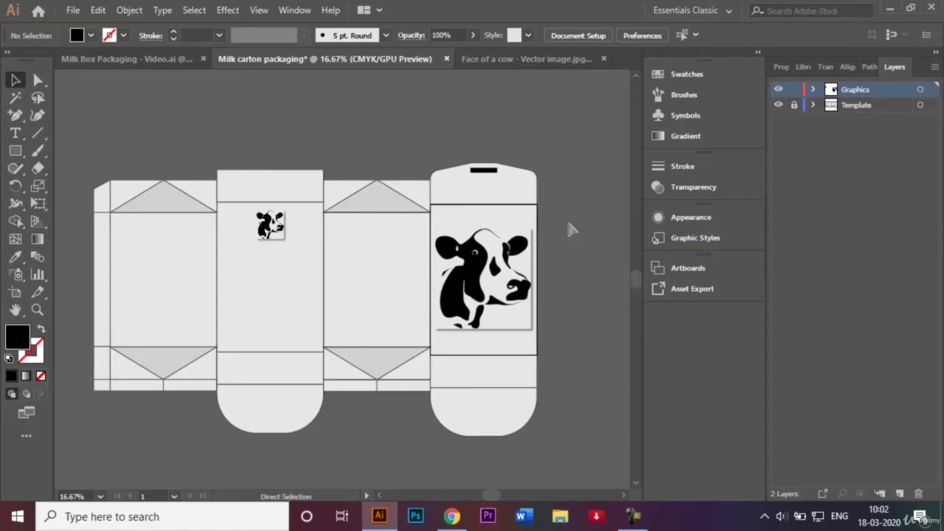
Close the 'Face of a cow - Vector image.jpg' reference document
key(ctrl+a)
click(595, 214)
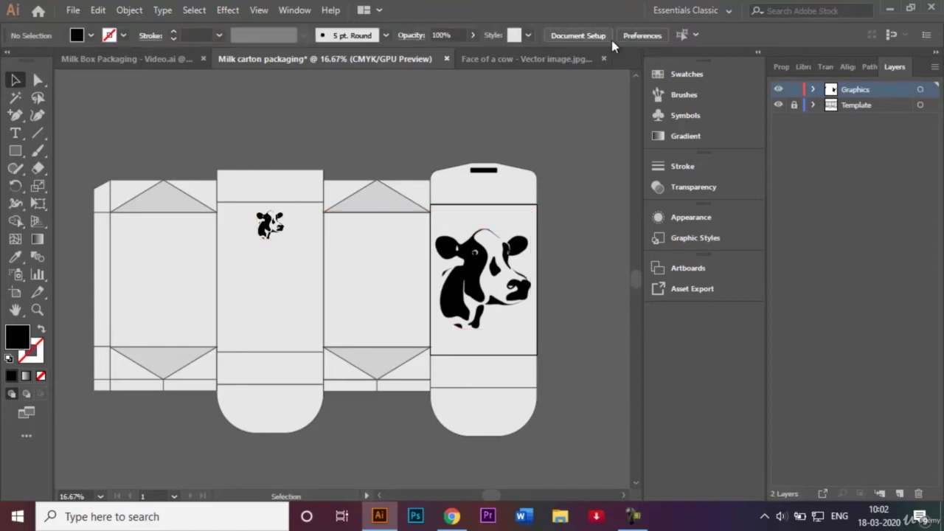
click(603, 58)
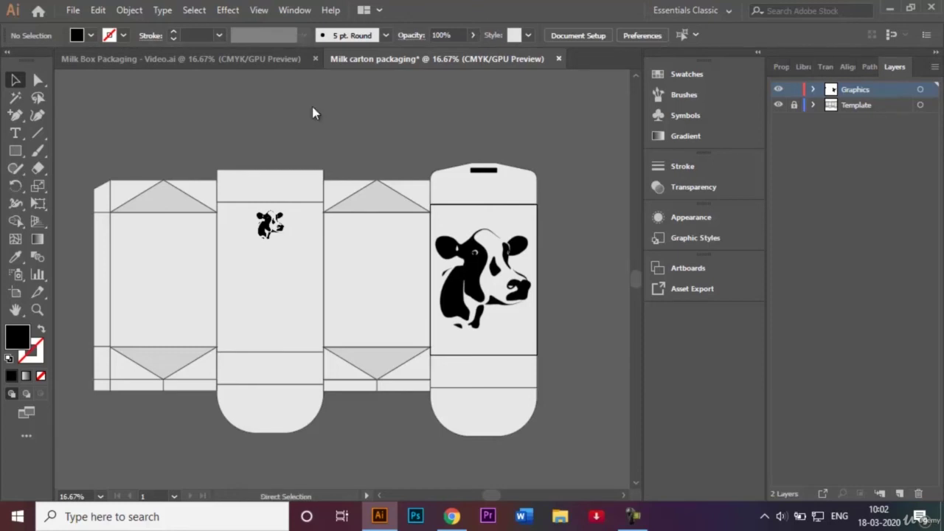
Place Barcode.png low on the carton's left side panel, then close Barcode.png
key(ctrl+o)
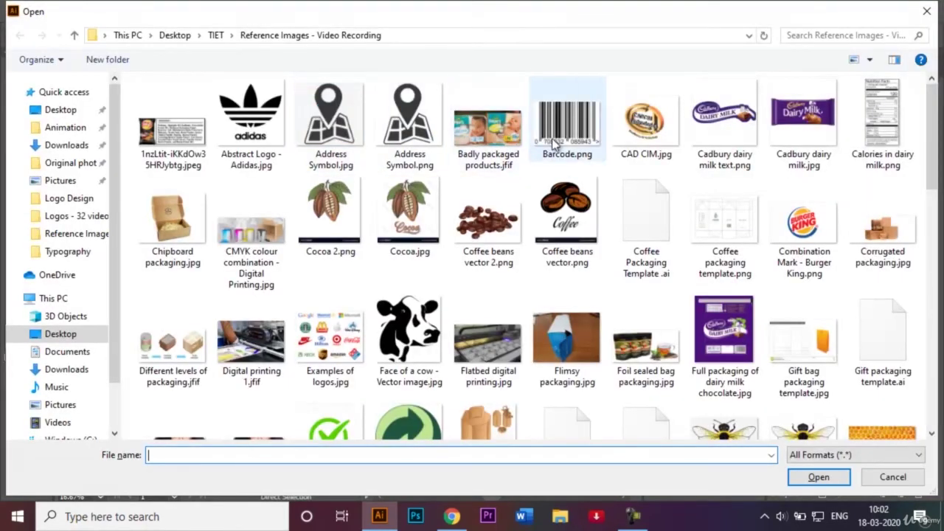
click(577, 142)
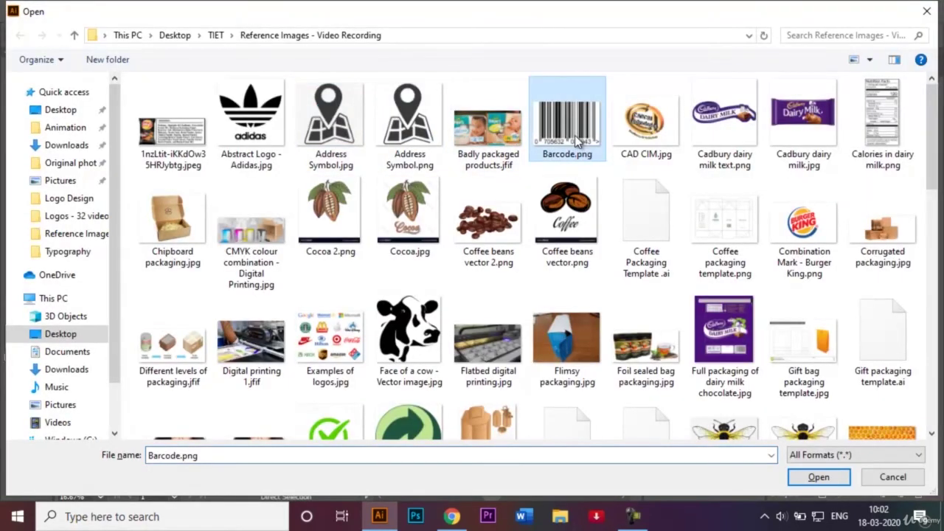
click(807, 477)
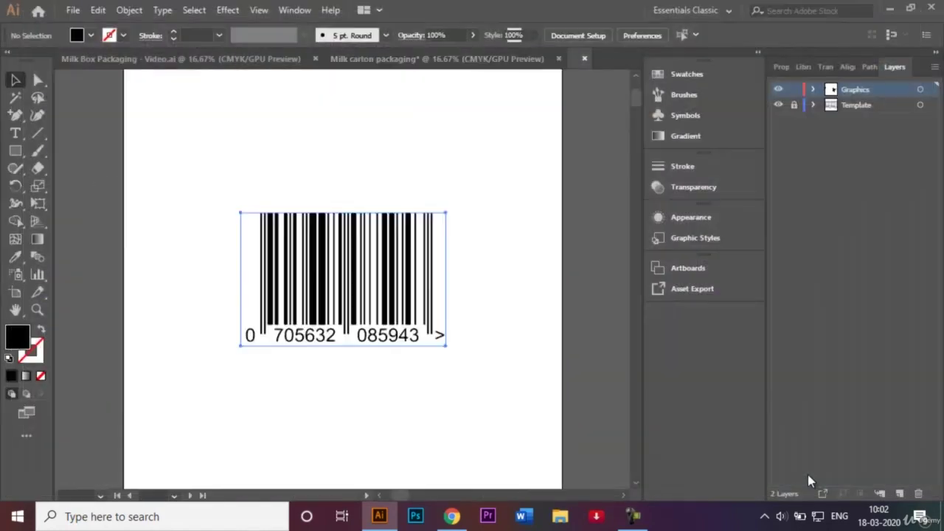
drag(363, 294, 215, 280)
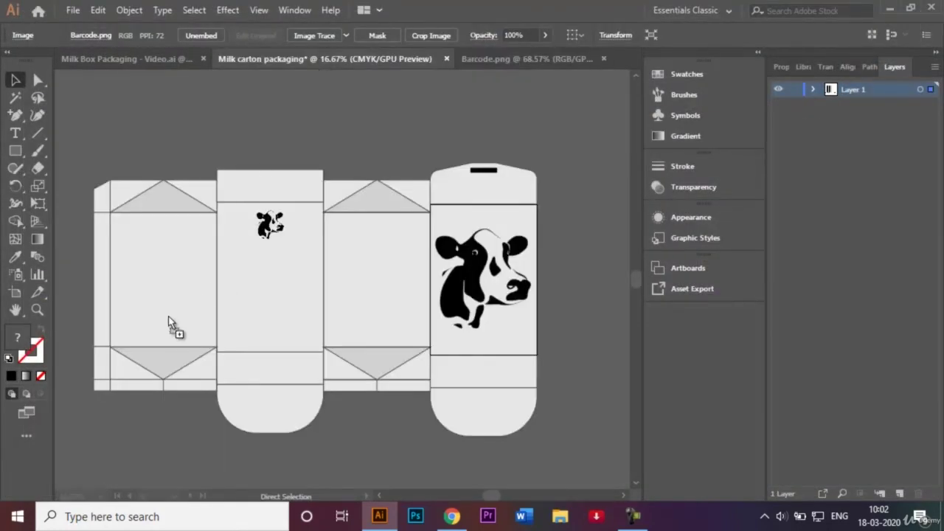
mouse_move(215, 280)
mouse_down()
mouse_move(156, 325)
mouse_move(172, 332)
mouse_up()
click(359, 96)
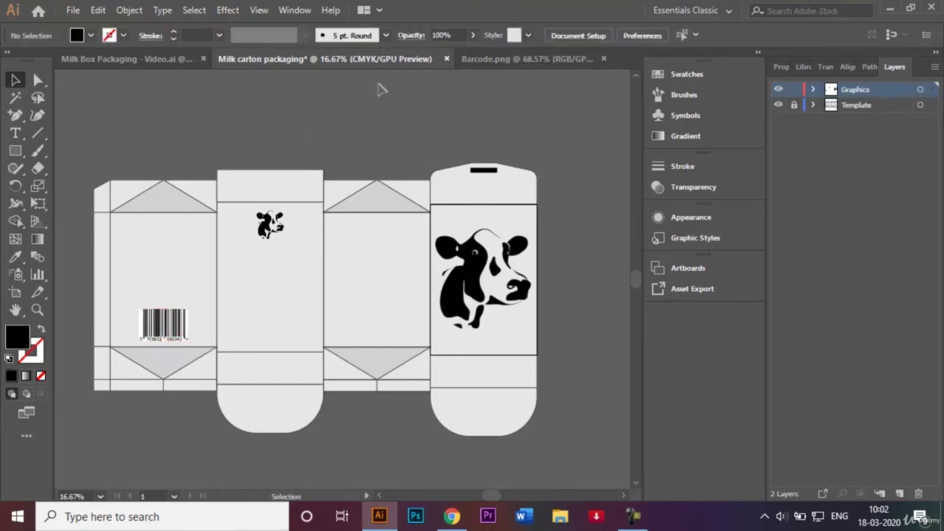
click(603, 59)
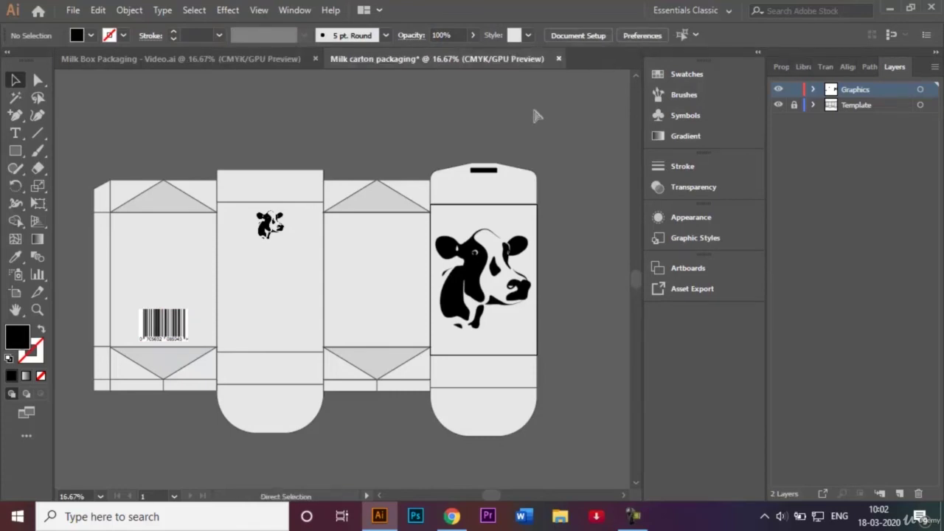
Open the image 'Nutritional value of milk - Unsaturated.jpg'
key(ctrl+o)
text(Nu)
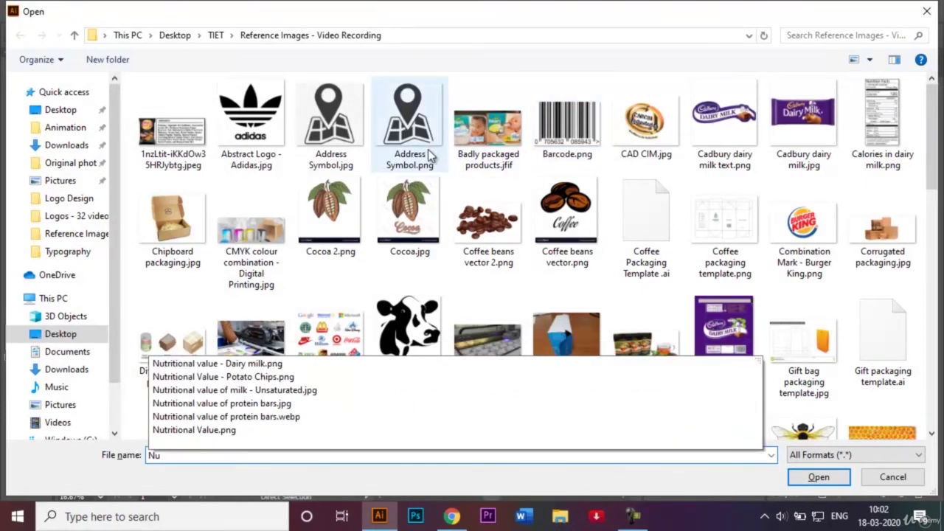
click(338, 389)
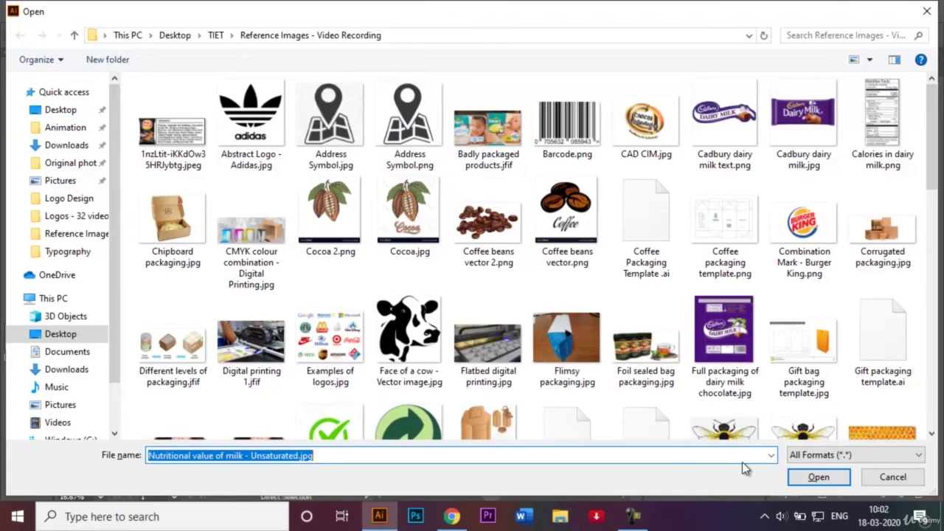
click(814, 475)
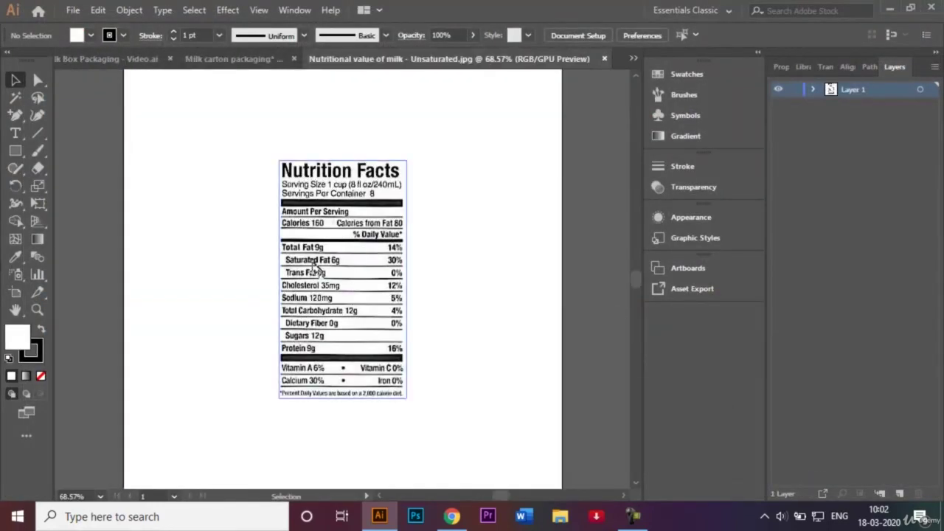
Place the Nutrition Facts label on the side panel, enlarge it, and nudge it and the cow upward
mouse_move(313, 266)
mouse_down()
mouse_move(265, 284)
mouse_move(268, 299)
mouse_up()
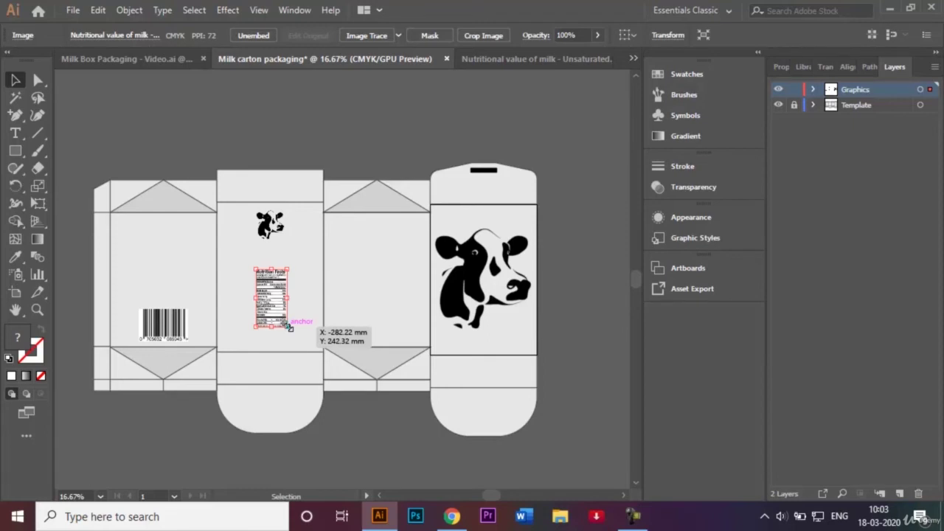
drag(288, 326, 317, 356)
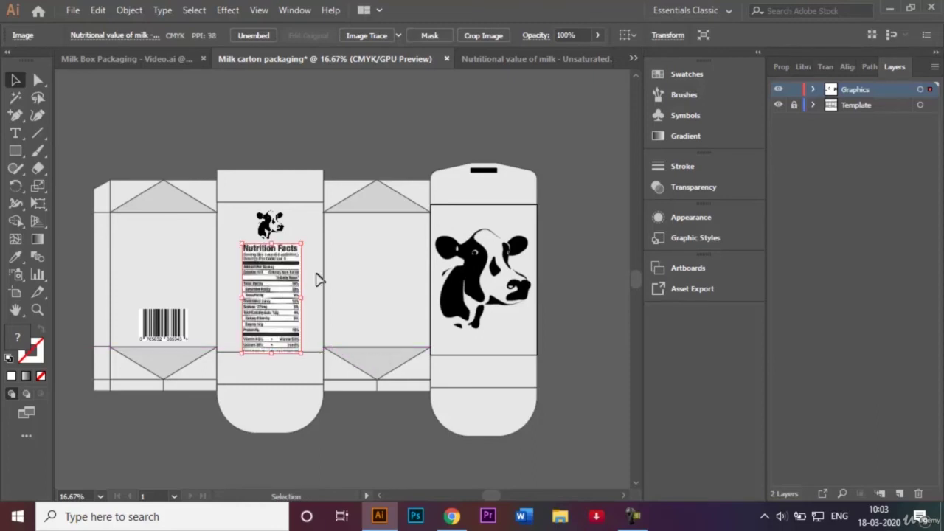
key(ctrl+equal)
key(ctrl+equal)
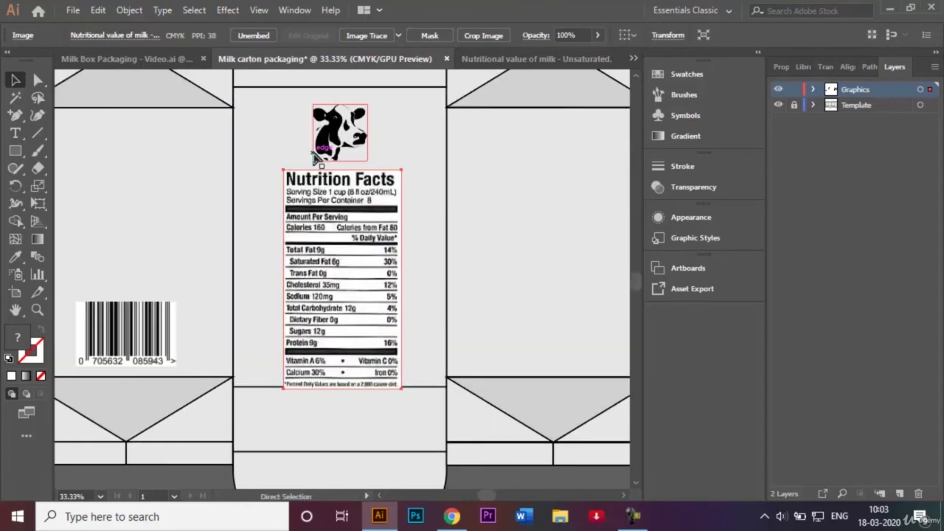
drag(356, 121, 356, 105)
drag(346, 220, 346, 209)
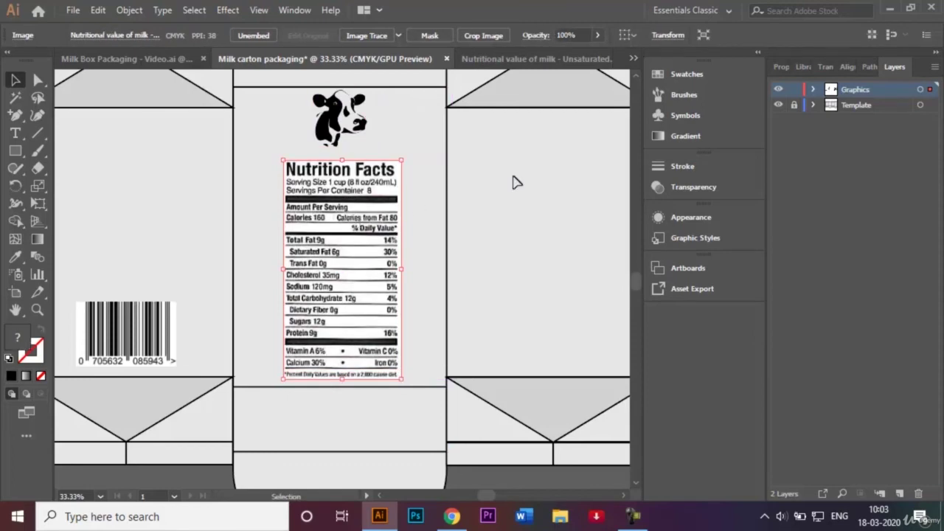
Select the barcode and Nutrition Facts label together and unlock the Template layer
click(465, 160)
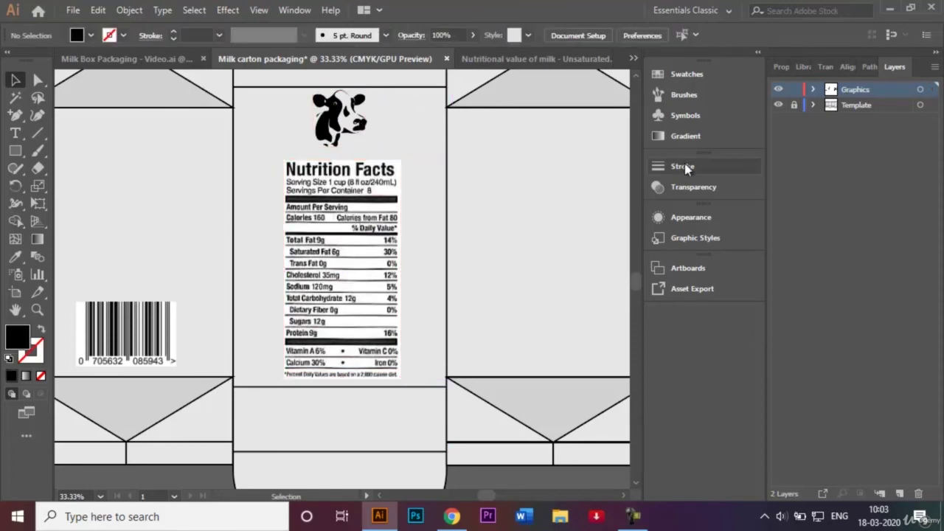
click(365, 244)
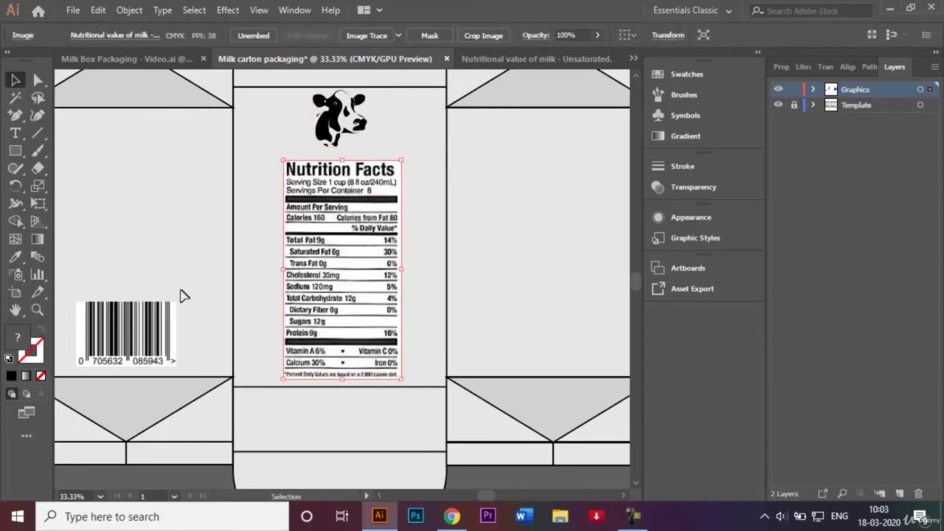
shift+click(136, 330)
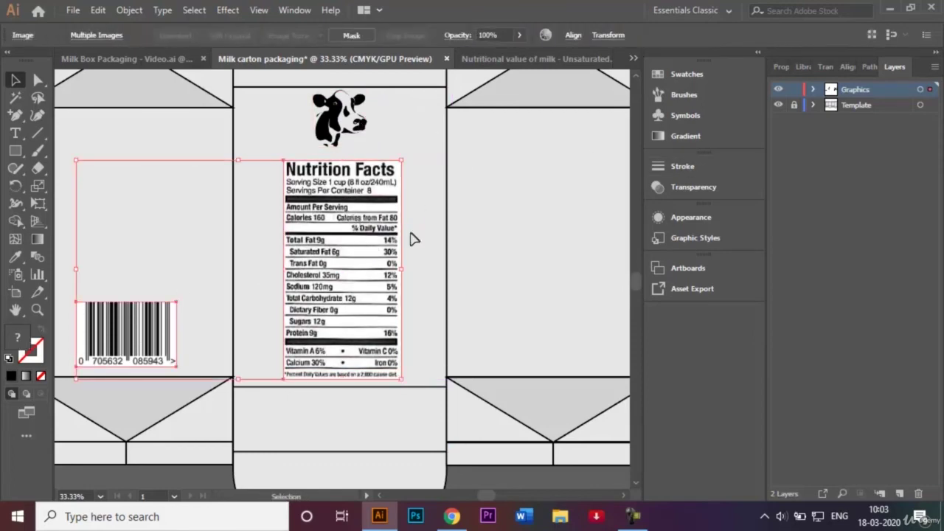
click(794, 106)
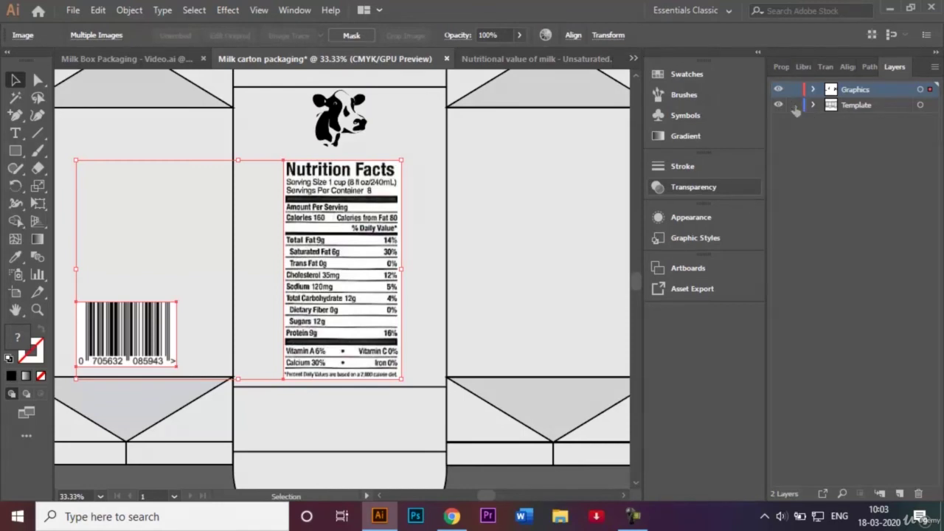
Give both images Multiply blending in Transparency, then relock the Template layer
click(694, 187)
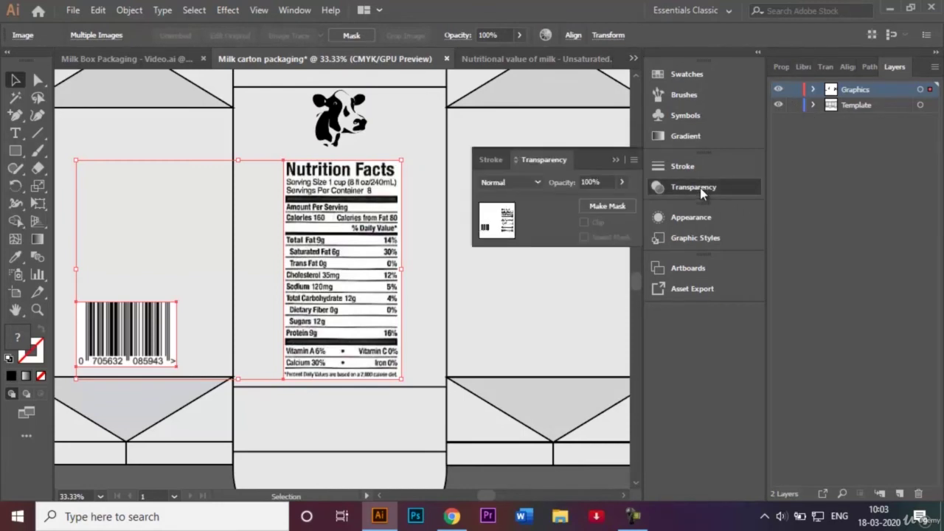
click(538, 182)
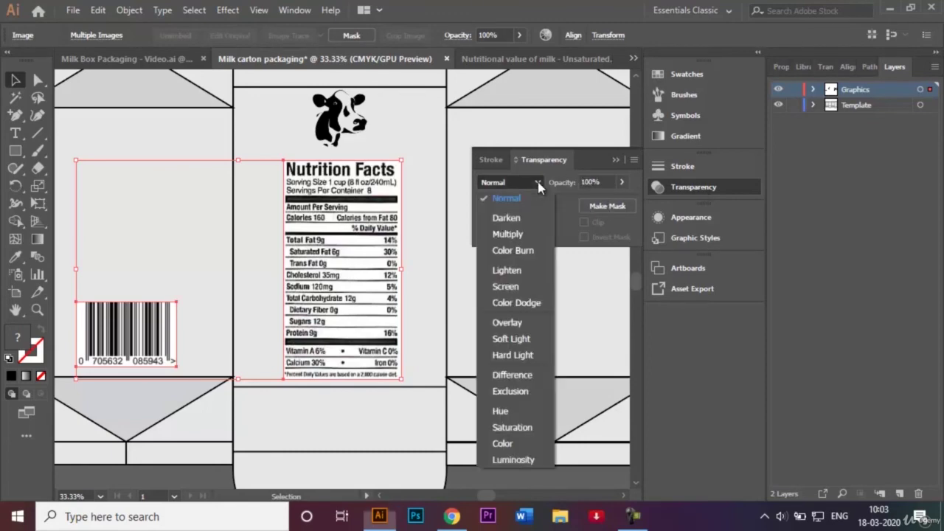
click(518, 238)
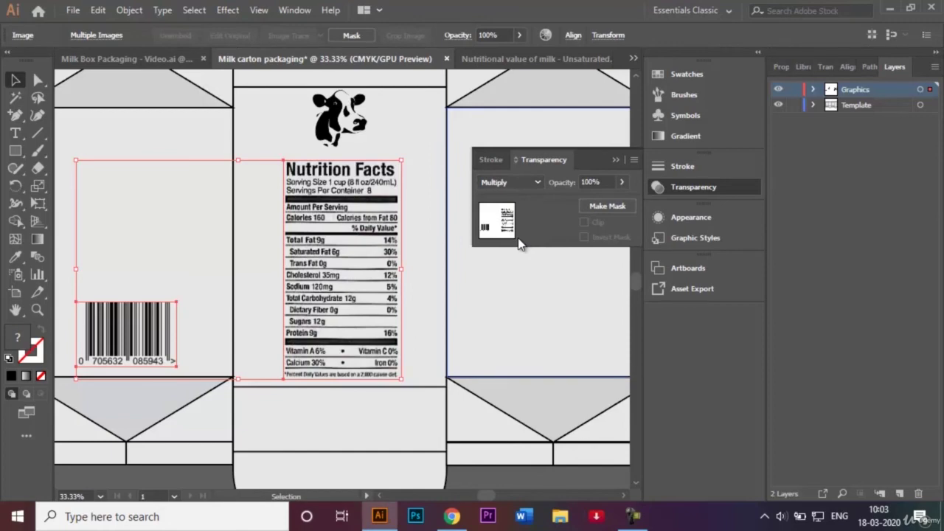
click(794, 104)
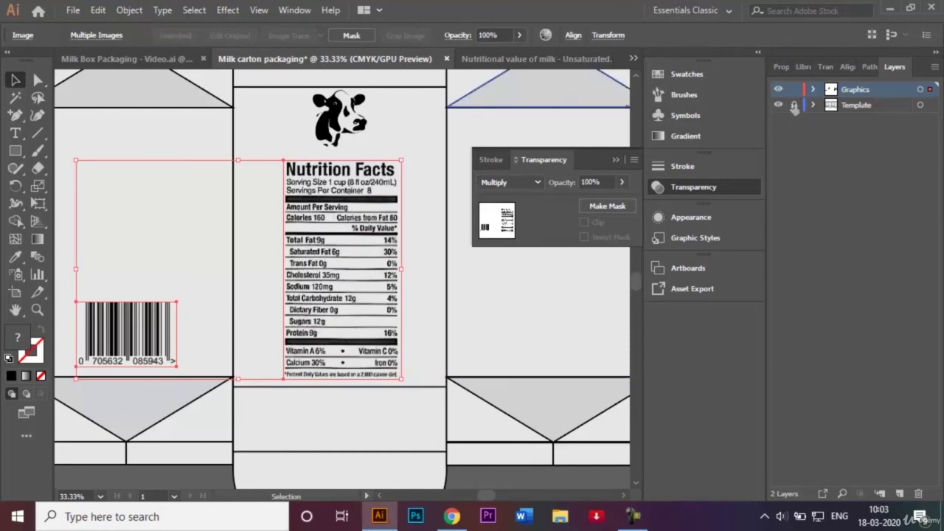
click(820, 141)
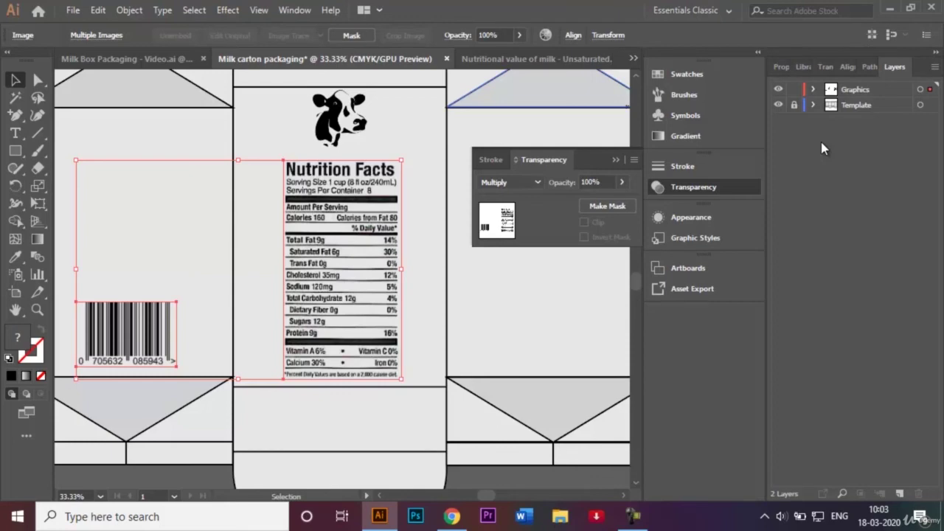
Deselect the artwork, collapse the Transparency panel and zoom out to the whole carton
click(585, 316)
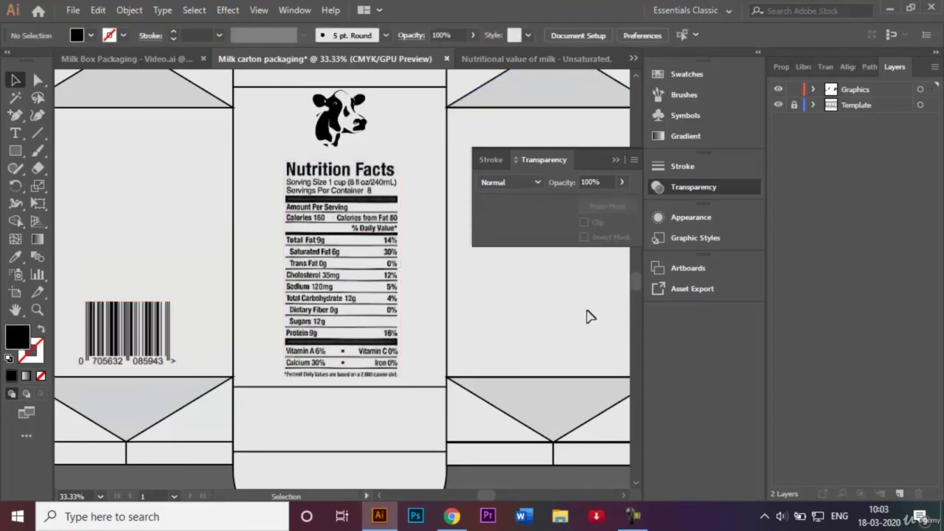
click(613, 158)
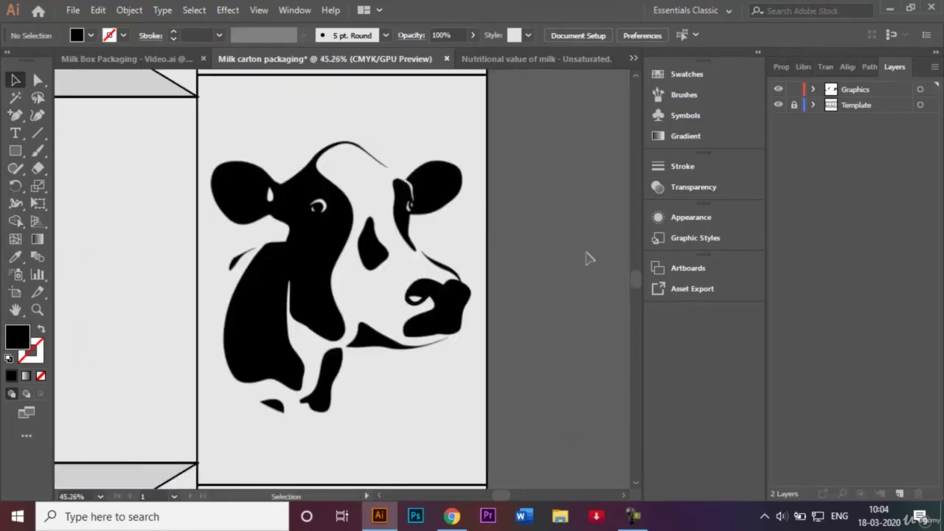
key(ctrl+minus)
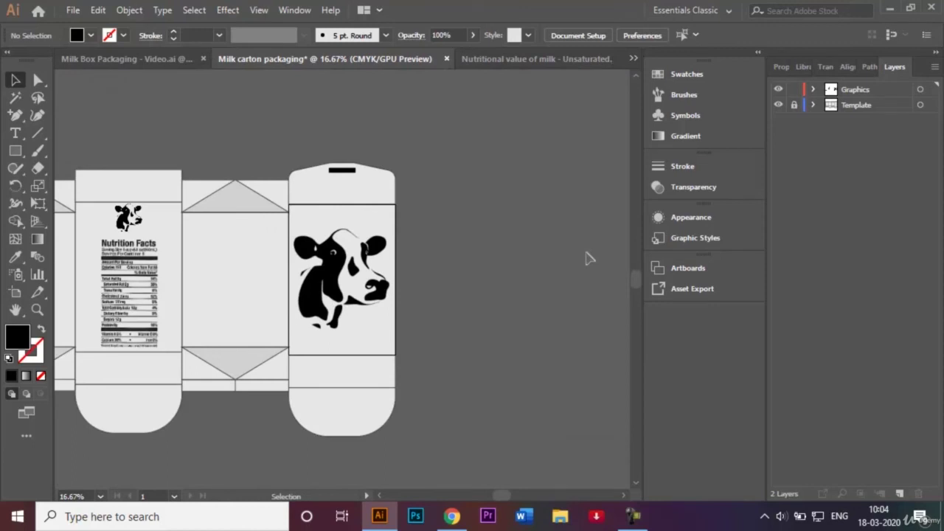
Close the Nutritional value document, view the reference milk box, then return to Milk carton packaging
click(572, 56)
click(604, 59)
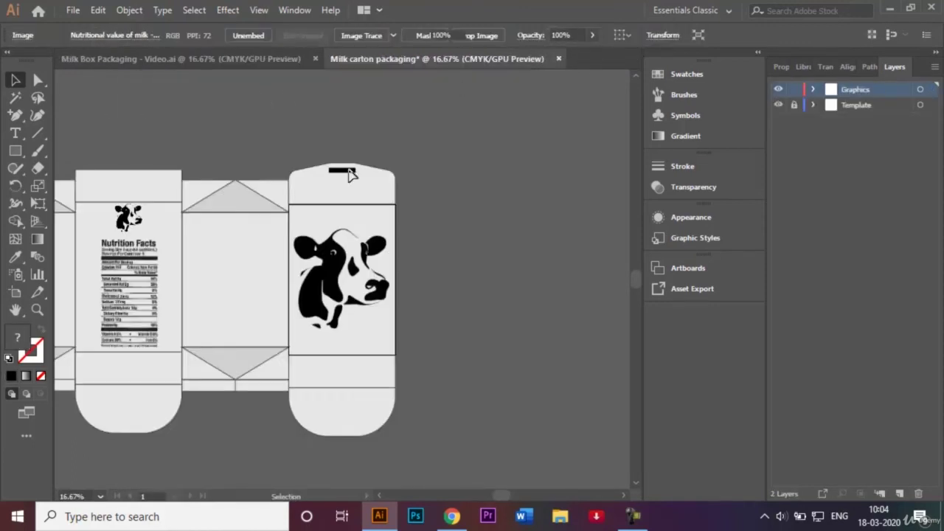
click(224, 53)
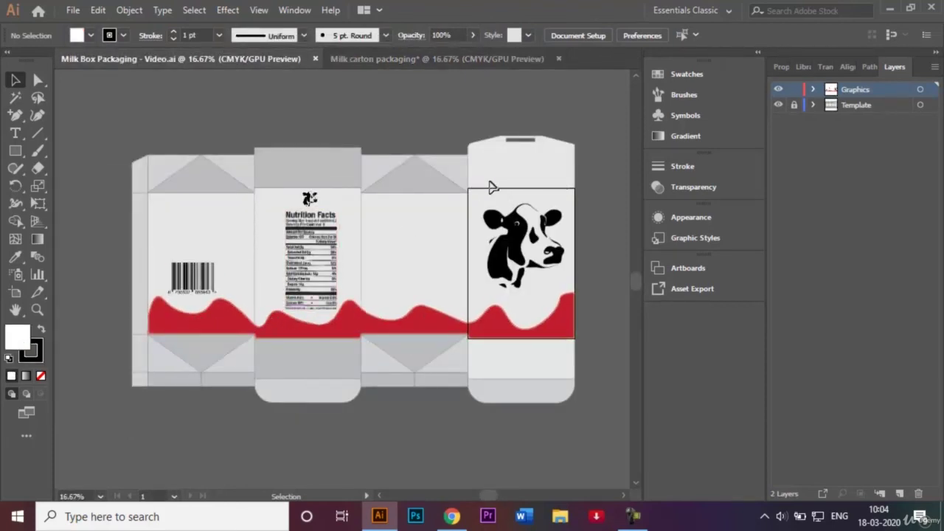
click(368, 57)
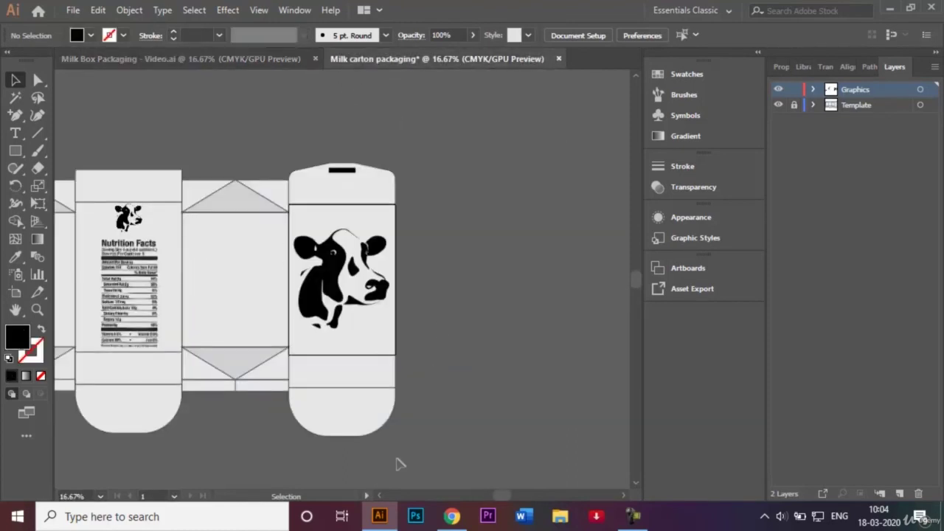
click(379, 497)
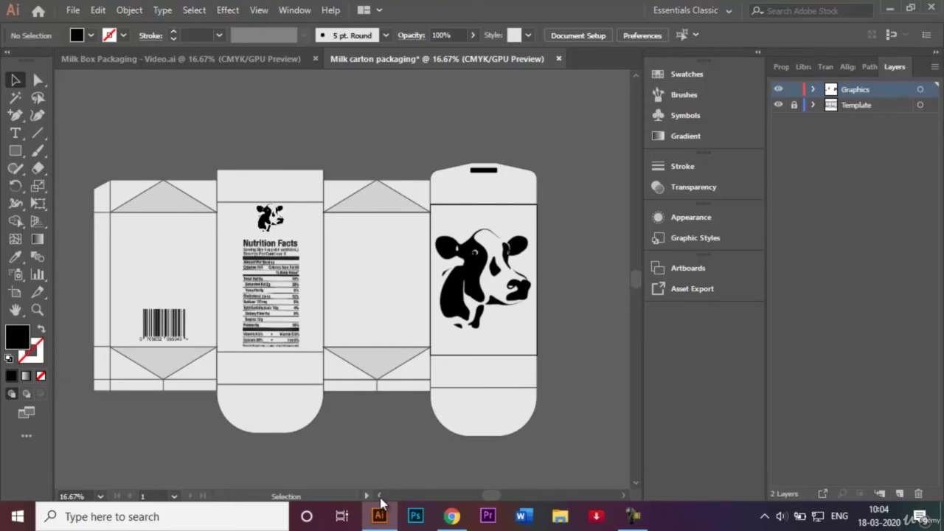
Lock the Graphics layer, create Layer 3 and rename it 'Text'
click(796, 89)
click(899, 494)
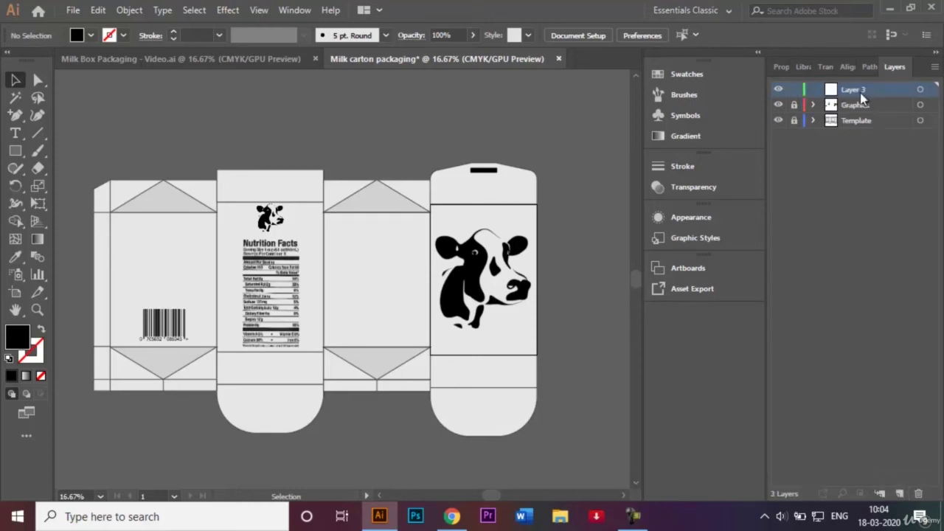
double_click(855, 90)
text(Te)
text(xt)
key(Return)
Type 'MILK' on the front panel, size it 72 pt and drag it above the cow head
key(t)
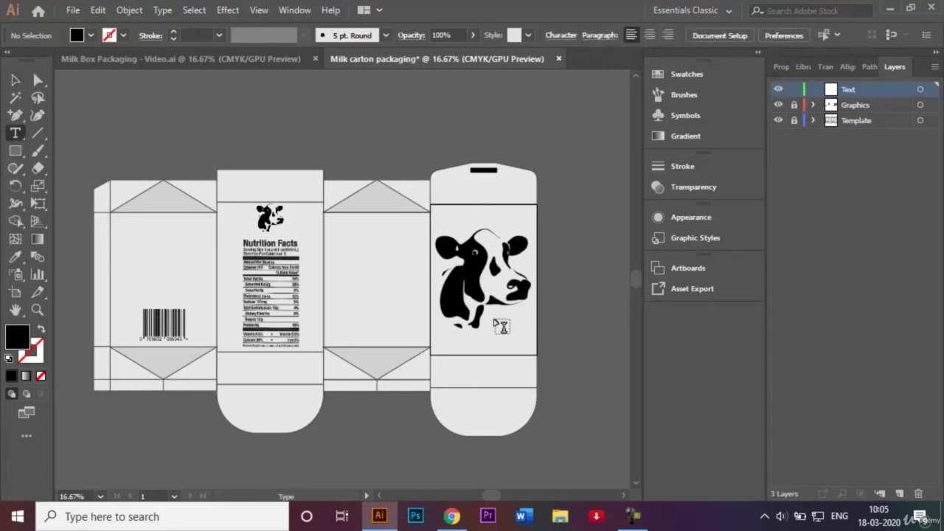
click(487, 340)
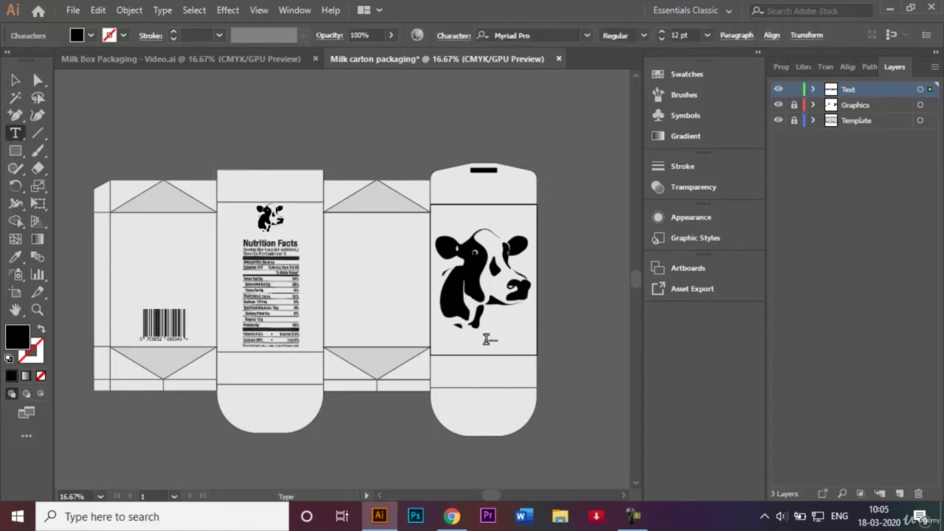
key(BackSpace)
text(M)
text(ILK)
click(15, 81)
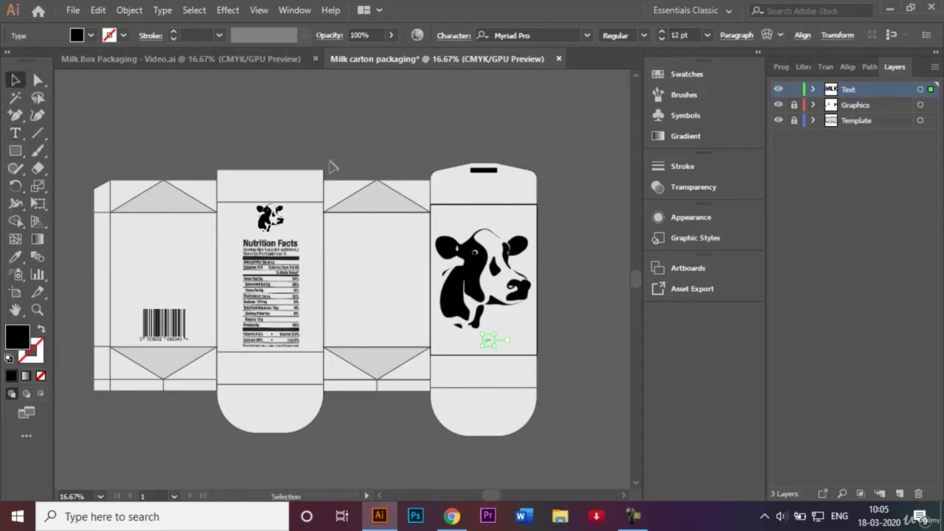
click(706, 35)
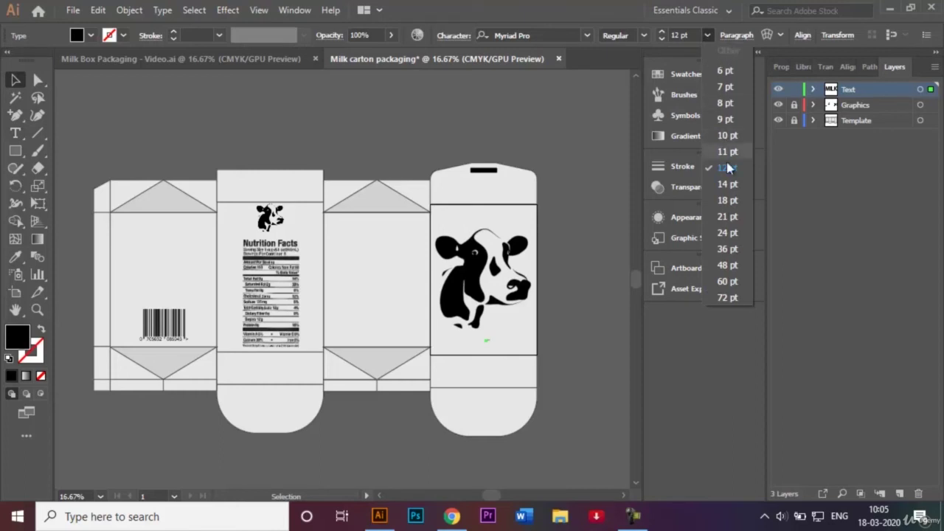
click(726, 298)
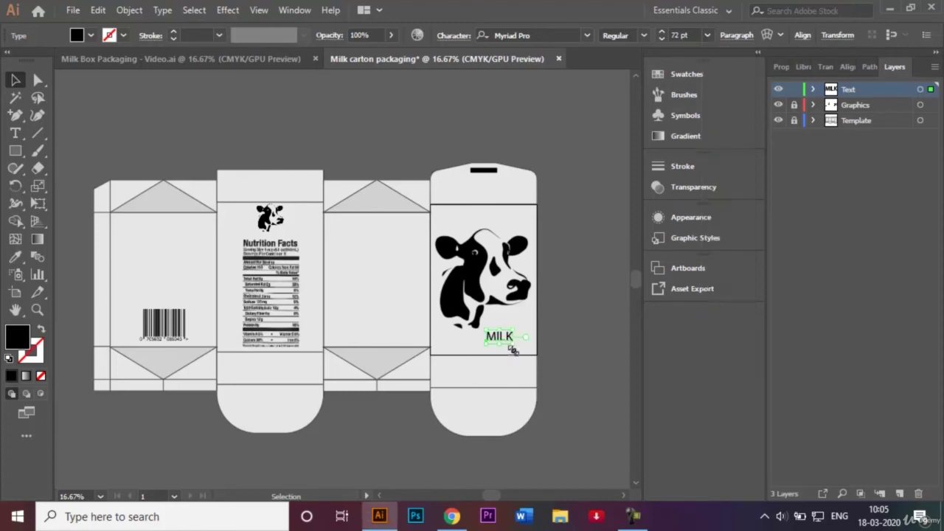
drag(501, 335, 485, 218)
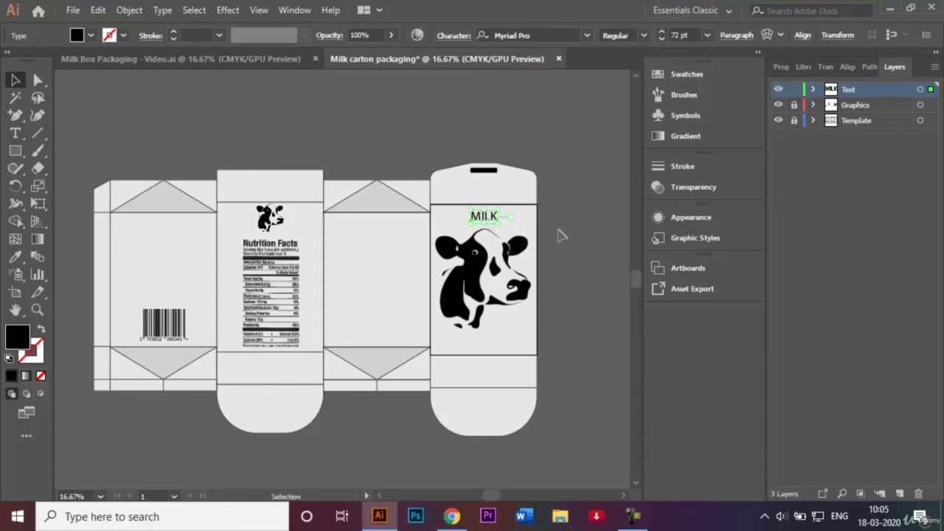
Replace the MILK heading text with 'Dairy Freshness'
double_click(494, 218)
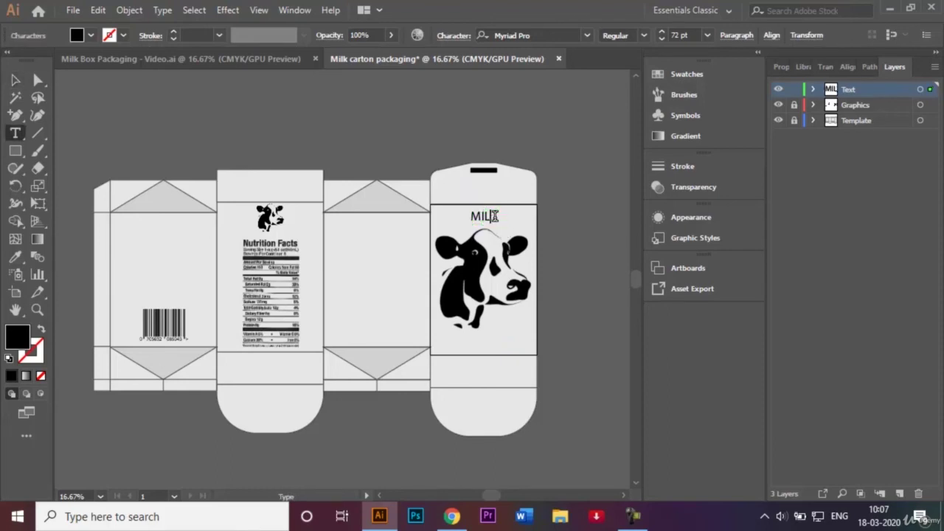
key(ctrl+a)
text(Da)
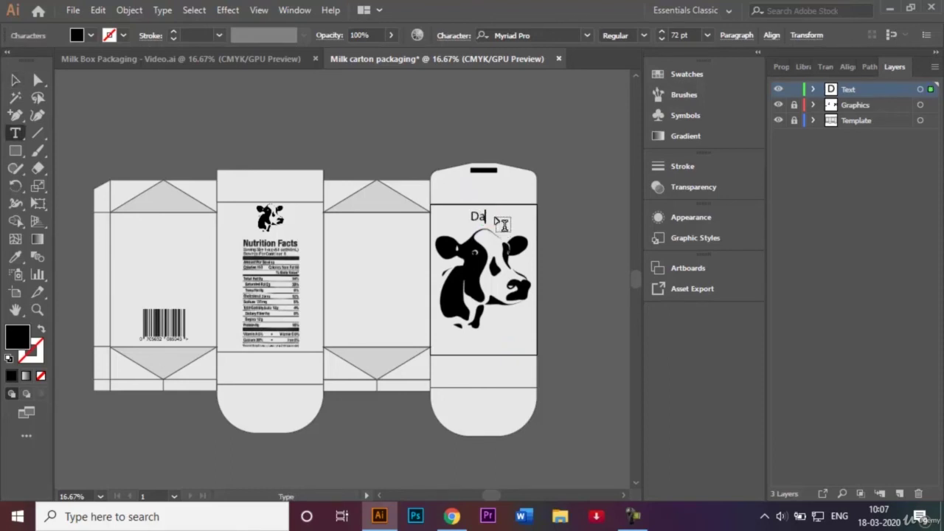
text(iry)
text( Frs)
key(BackSpace)
key(BackSpace)
text(eshness)
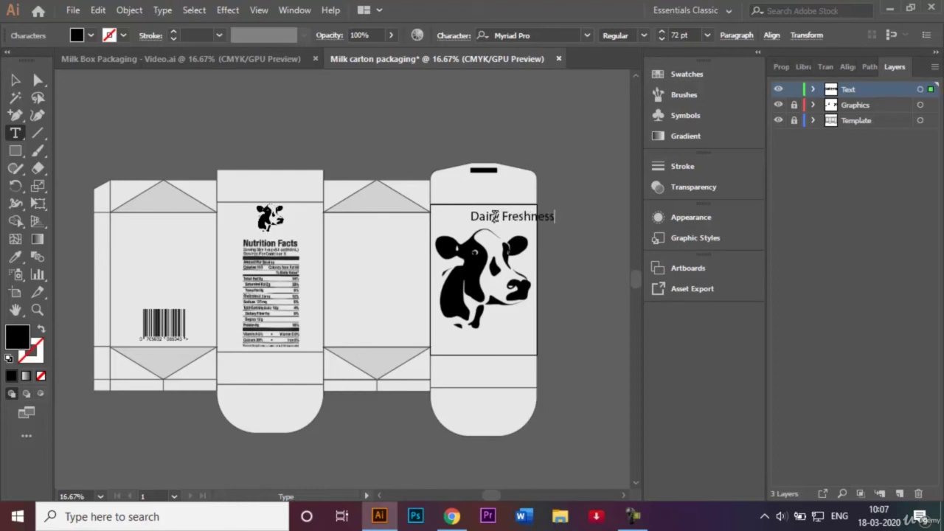
click(15, 80)
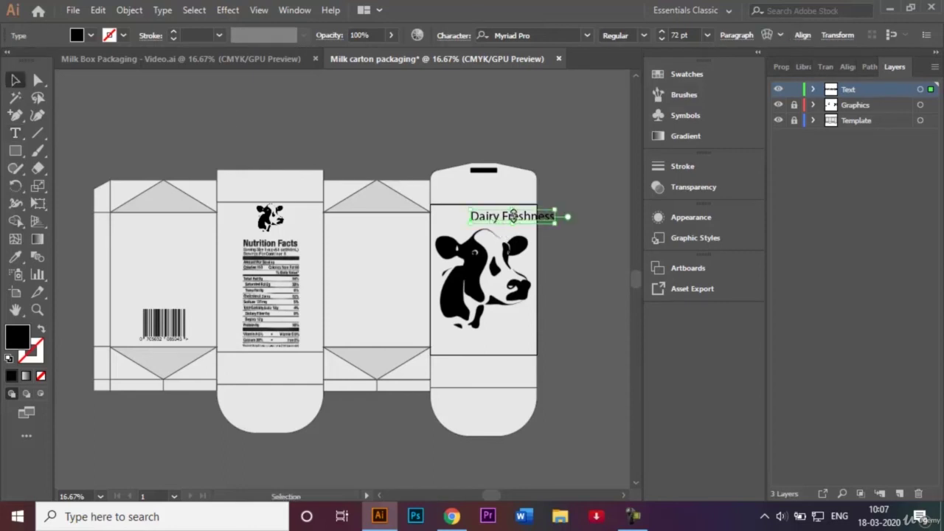
Centre 'Dairy Freshness' on the front panel and place a copy below the cow
drag(514, 221, 483, 219)
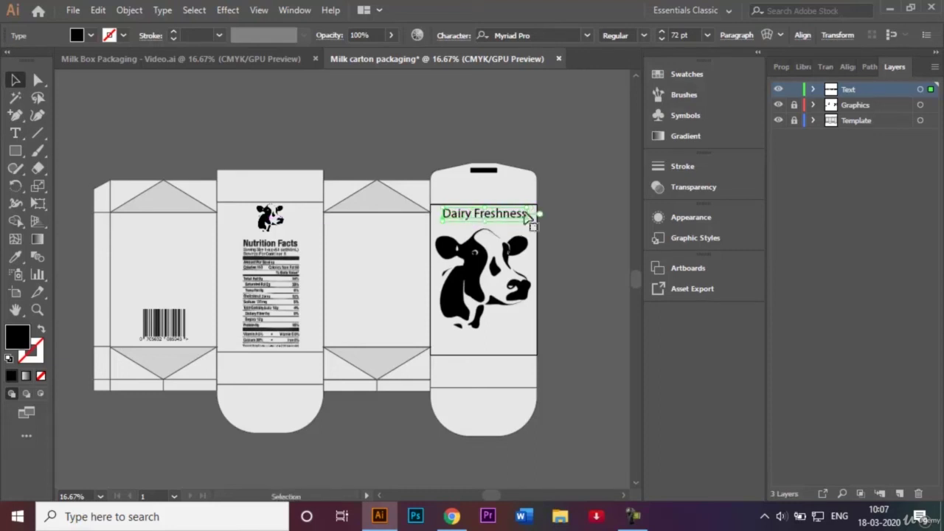
click(586, 214)
click(518, 221)
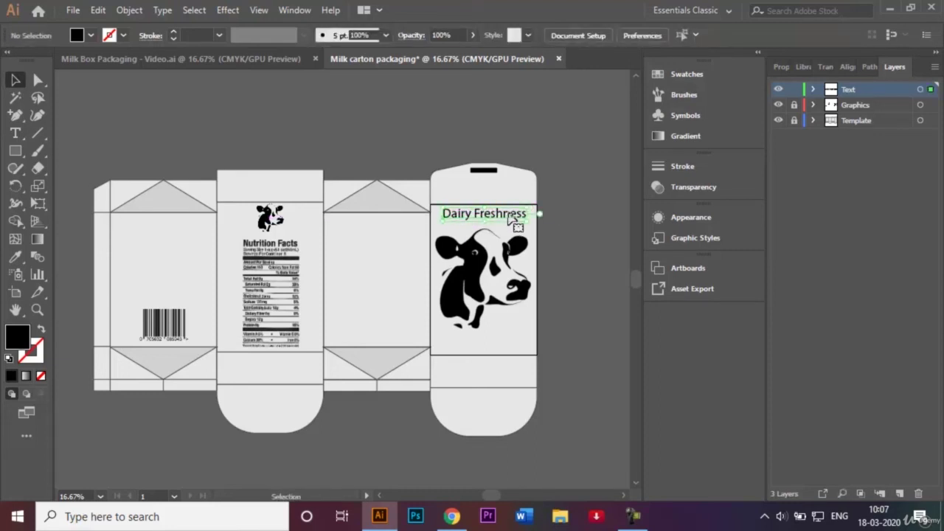
drag(517, 221, 509, 220)
click(587, 229)
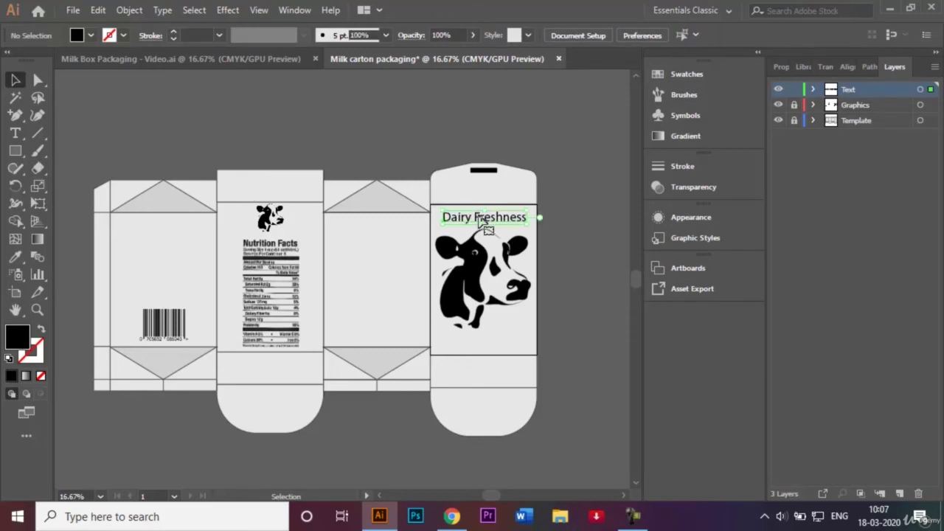
click(480, 219)
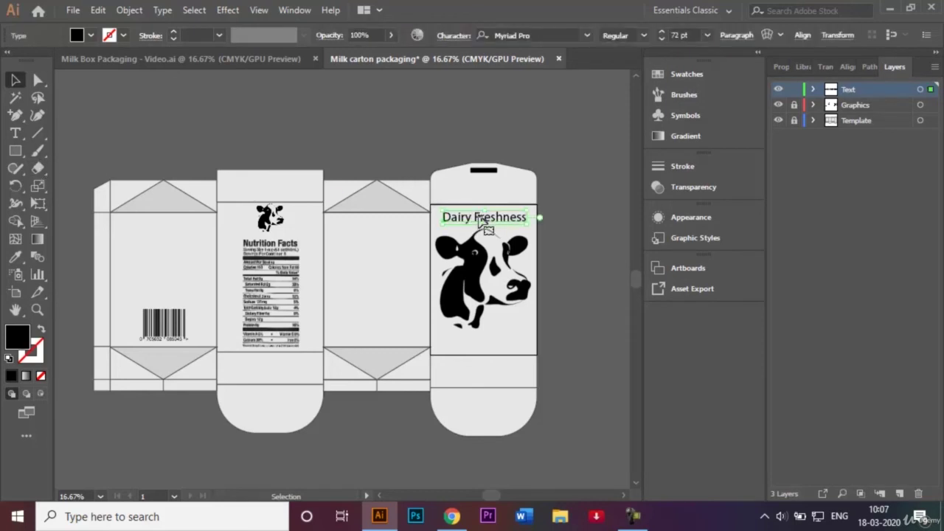
drag(480, 219, 480, 341)
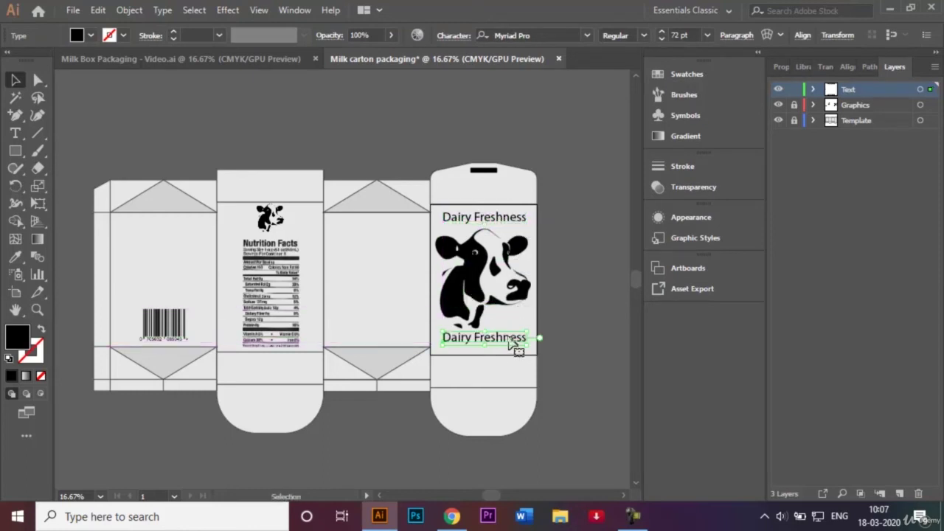
Retype the copy below the cow as '100% unsaturated cow's milk' at 36 pt
double_click(511, 338)
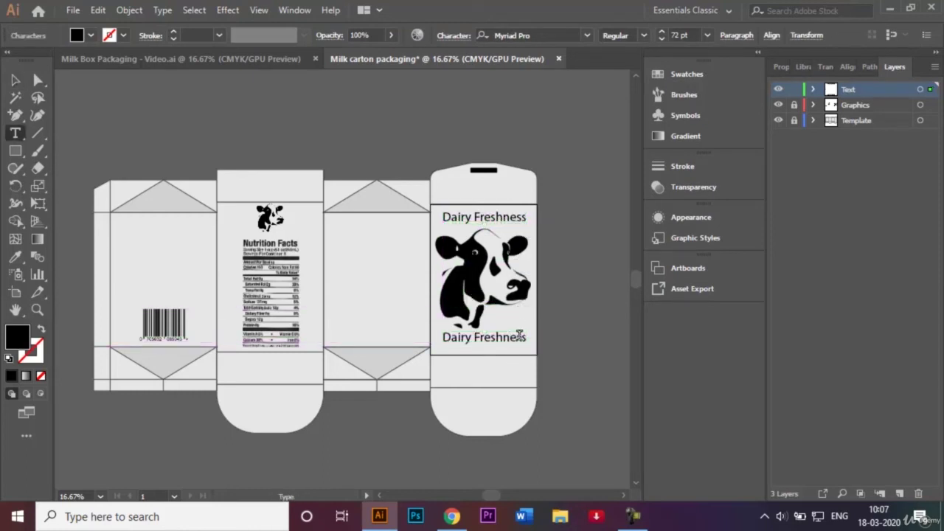
key(BackSpace)
key(BackSpace)
key(BackSpace)
key(BackSpace)
key(BackSpace)
key(BackSpace)
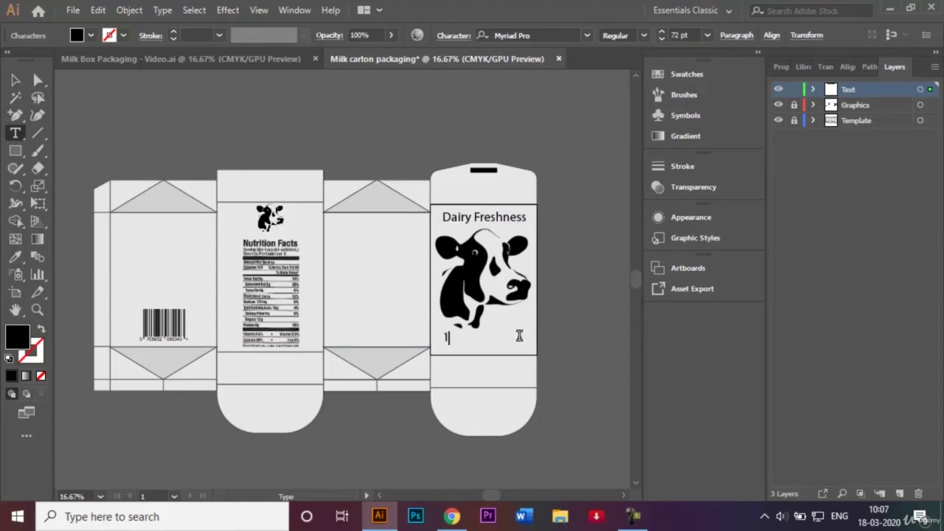
text(00)
text(%)
key(BackSpace)
key(BackSpace)
text(unsatu)
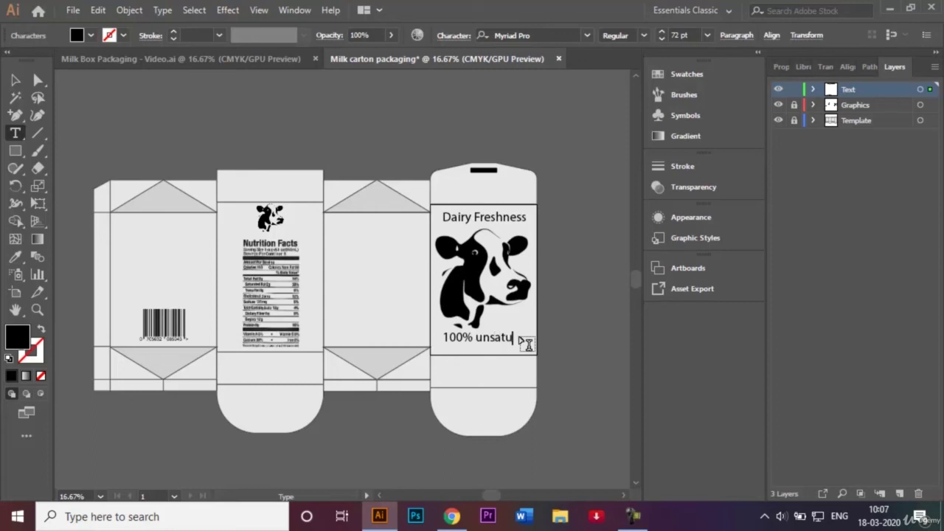
text(rated cow’s milk)
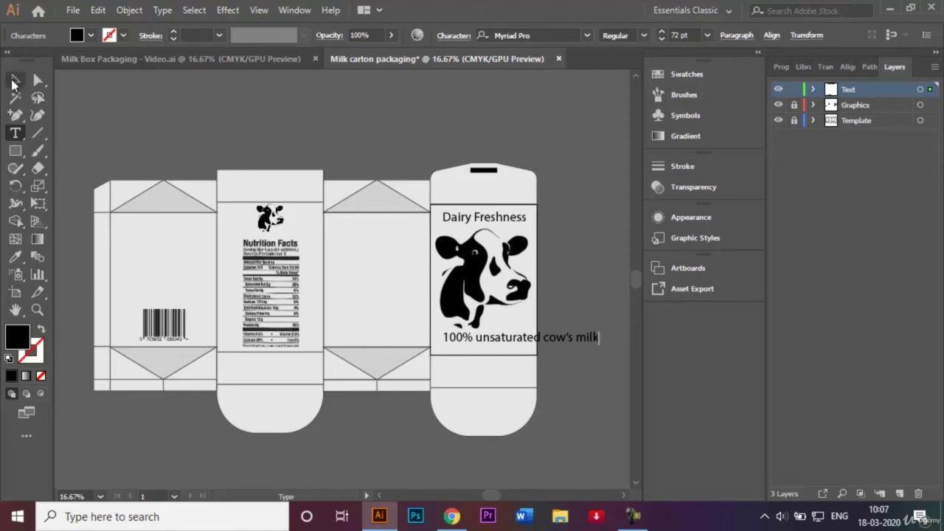
click(14, 81)
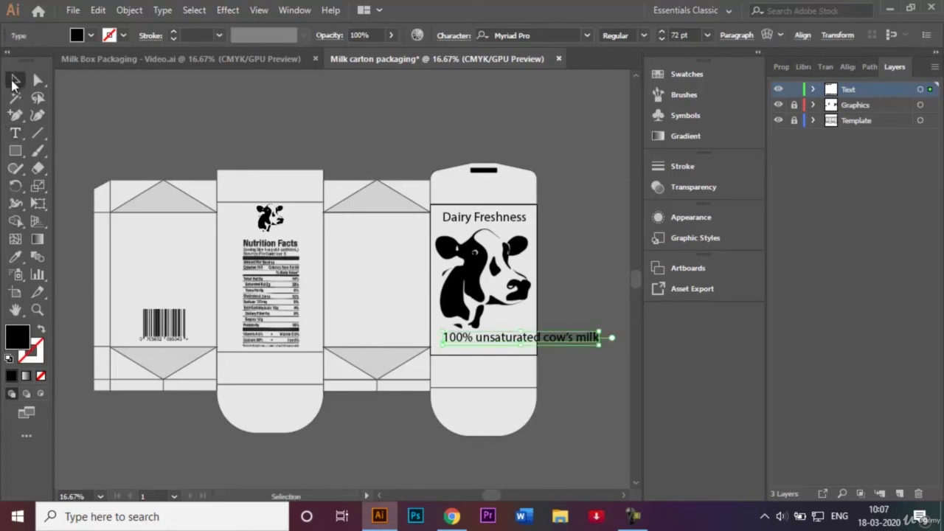
click(706, 35)
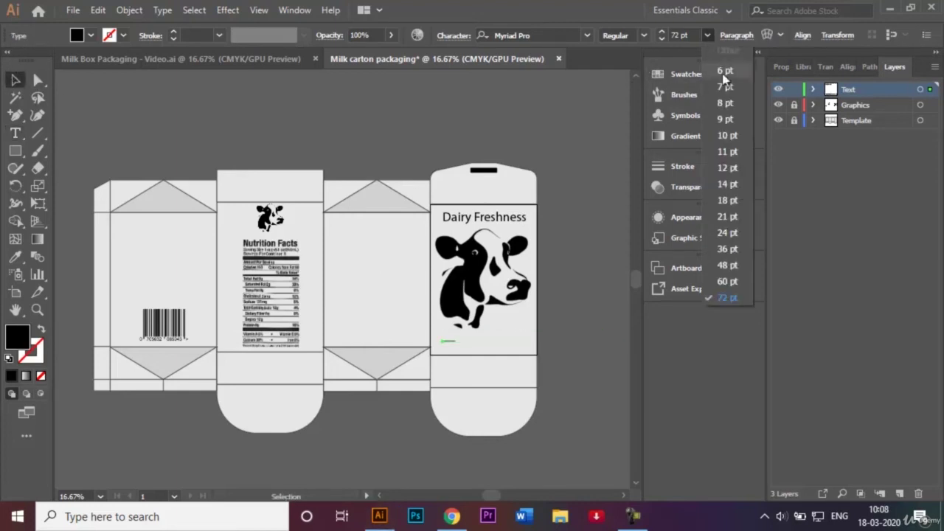
click(731, 248)
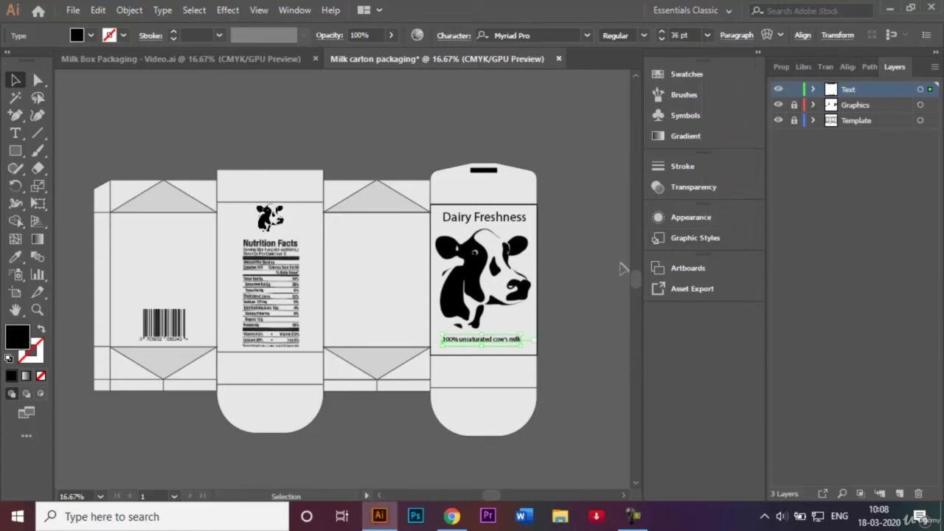
Nudge the tagline right and down, then place a copy above the barcode
key(shift+Right)
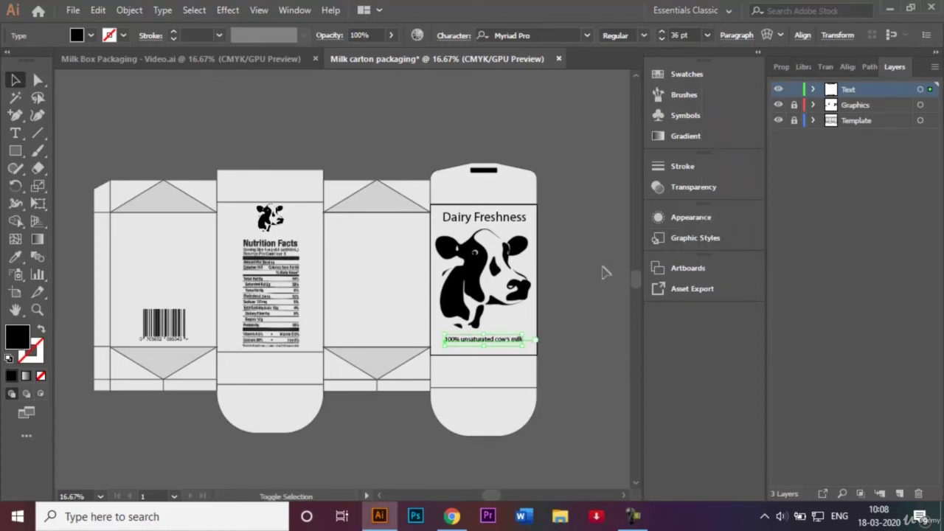
key(shift+Down)
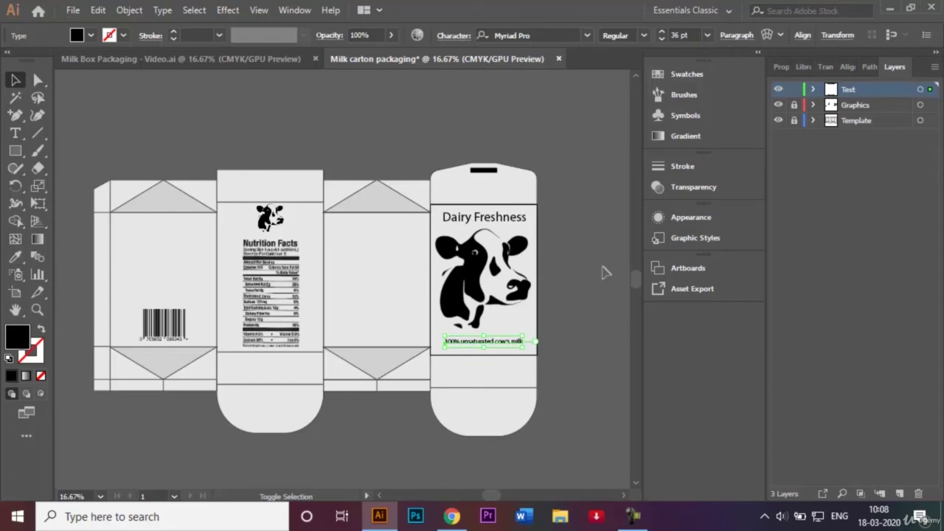
click(572, 251)
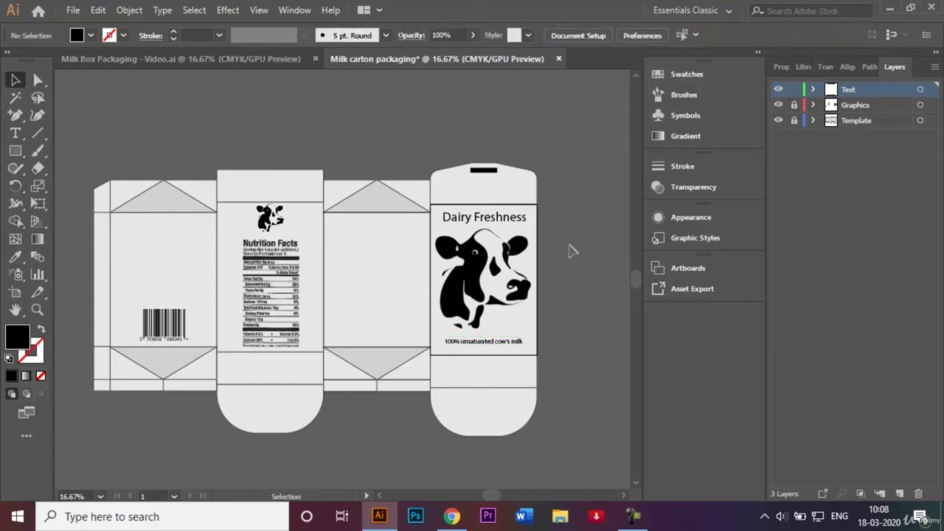
click(505, 344)
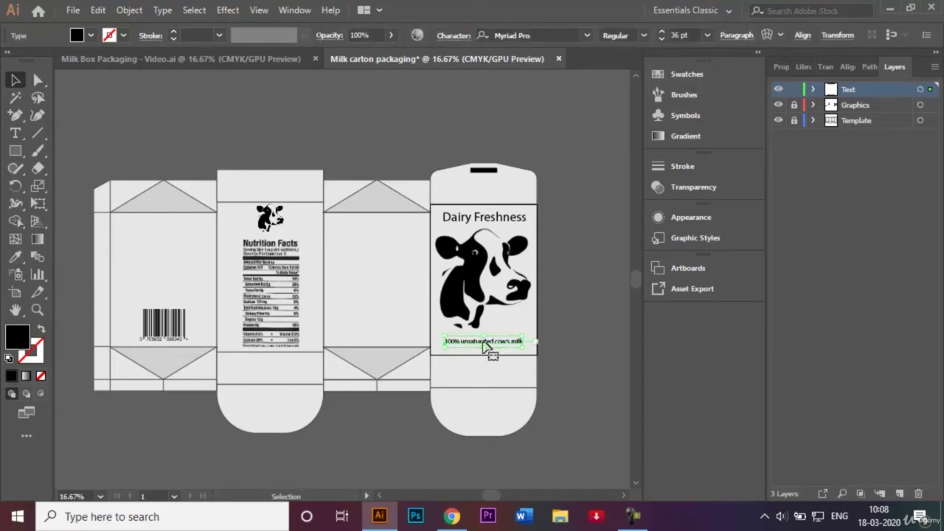
mouse_move(486, 346)
mouse_down()
mouse_move(251, 271)
mouse_move(163, 294)
mouse_move(163, 275)
mouse_move(164, 299)
mouse_up()
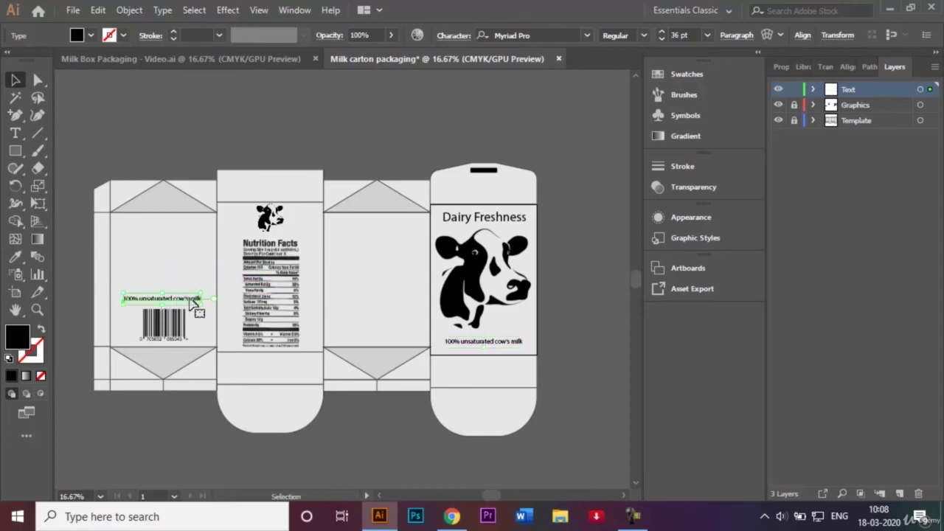
Retype the copy above the barcode as 'Expiry date: 30th June 2020'
key(ctrl+plus)
key(ctrl+plus)
key(ctrl+plus)
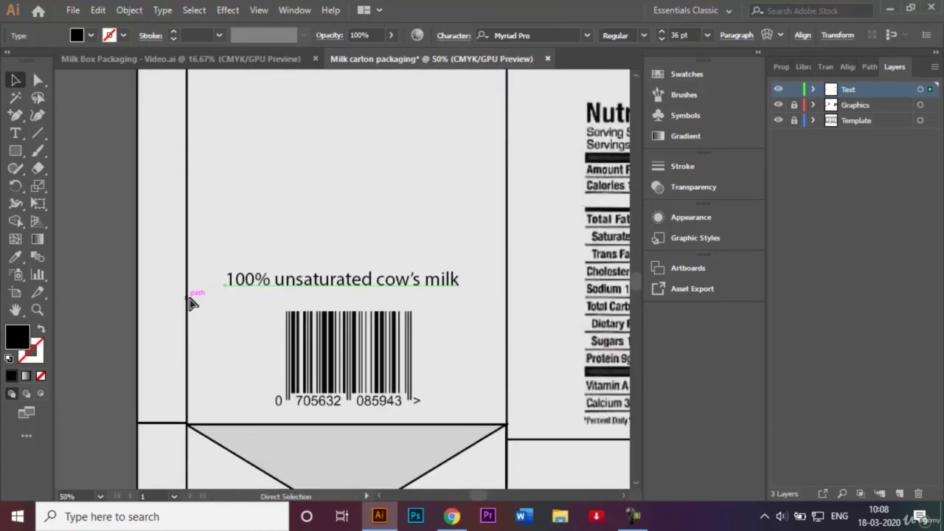
double_click(428, 284)
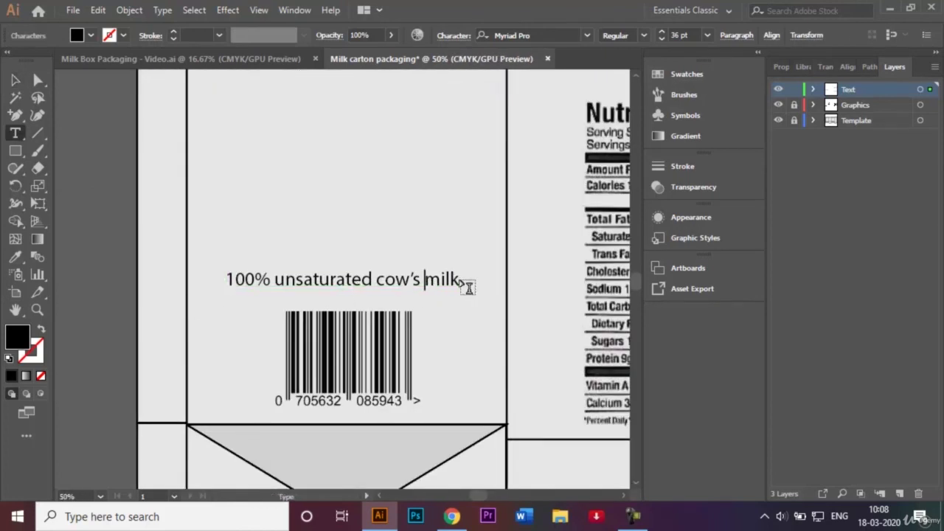
key(BackSpace)
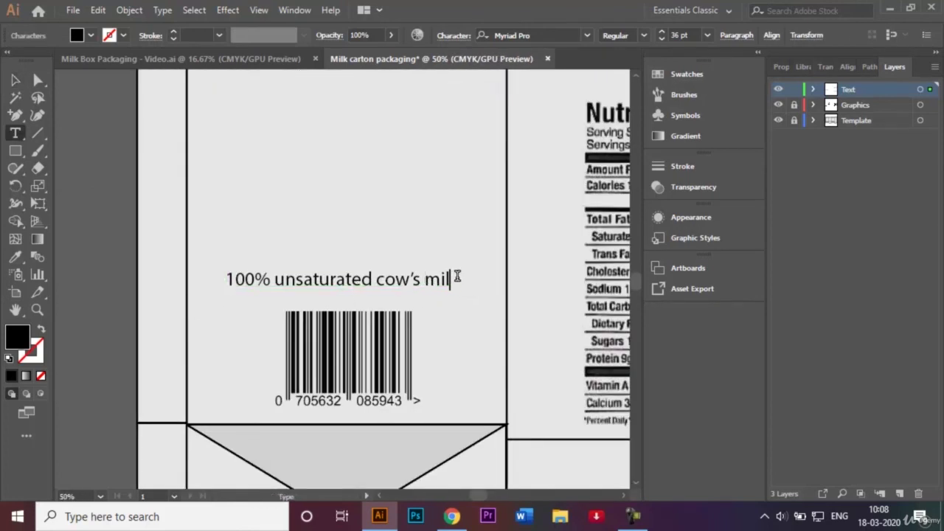
key(BackSpace)
key(BackSpace)
key(BackSpace)
key(BackSpace)
key(BackSpace)
key(BackSpace)
key(BackSpace)
key(BackSpace)
key(BackSpace)
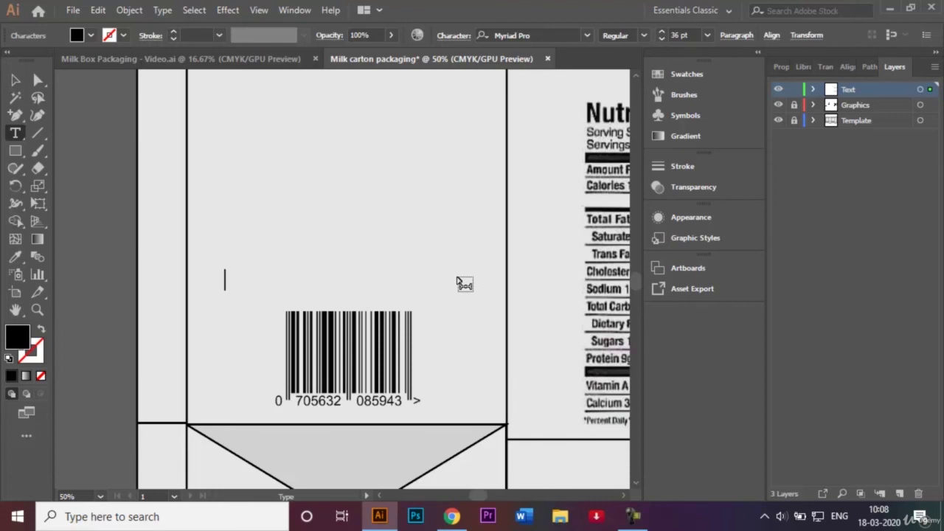
text(Consum)
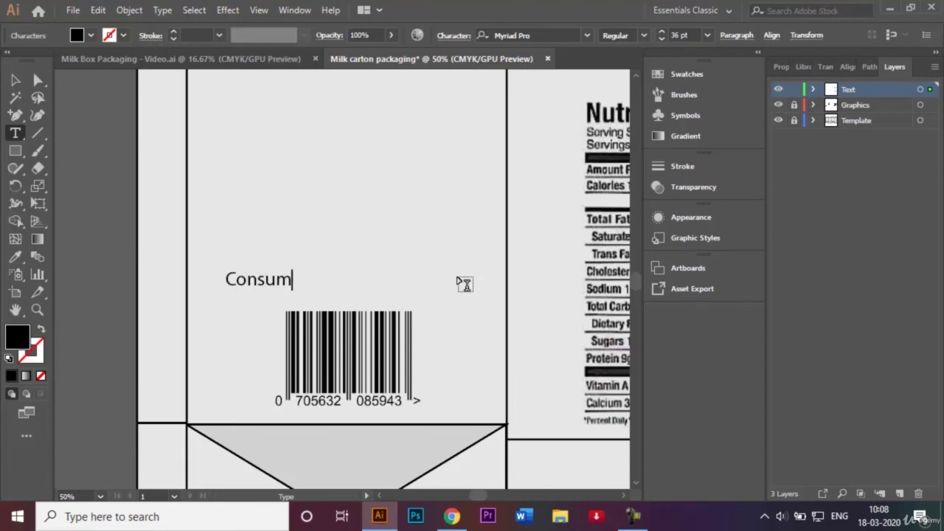
text(e after)
key(BackSpace)
key(BackSpace)
key(BackSpace)
key(BackSpace)
key(BackSpace)
key(BackSpace)
key(BackSpace)
key(BackSpace)
key(BackSpace)
key(BackSpace)
key(BackSpace)
key(BackSpace)
key(BackSpace)
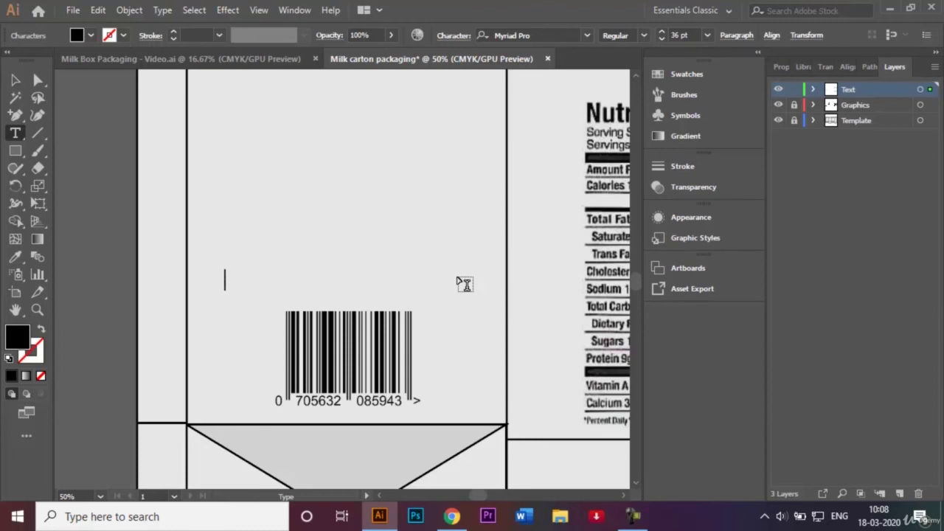
text(Expir)
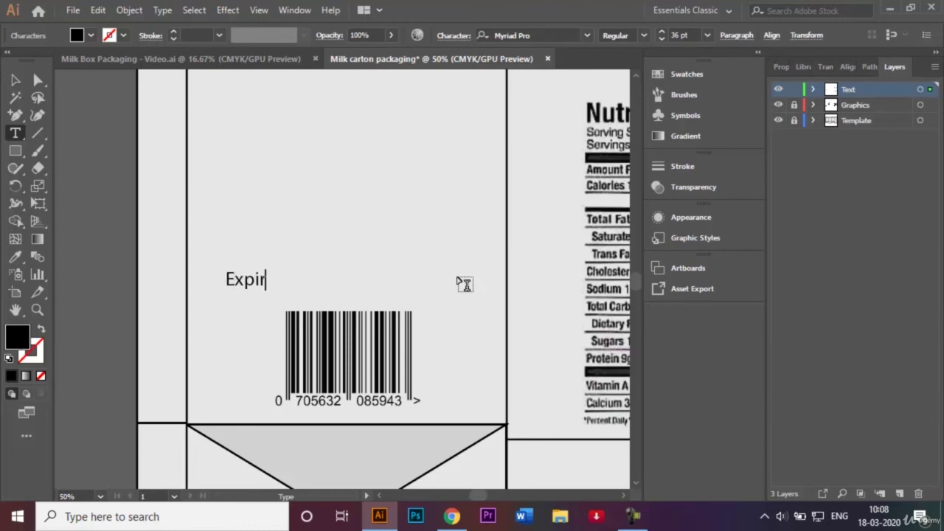
text(y date)
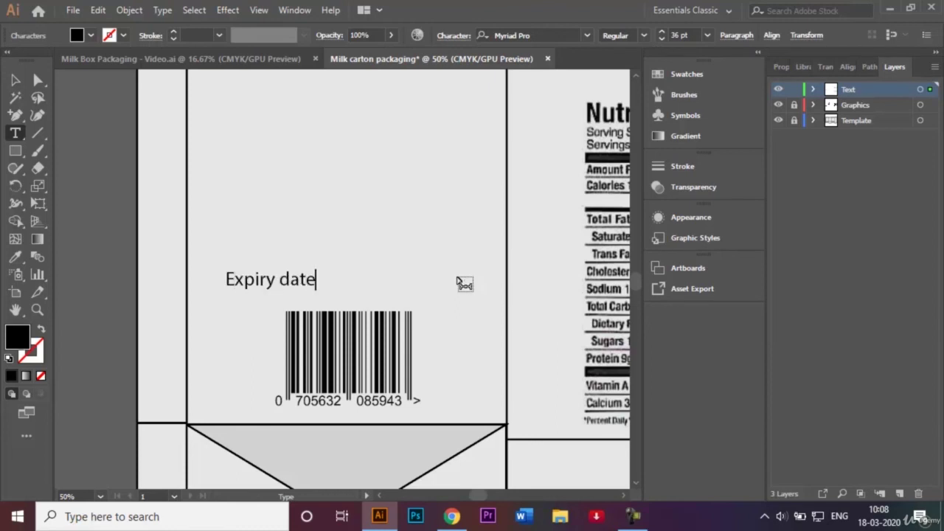
text(: )
text(30th)
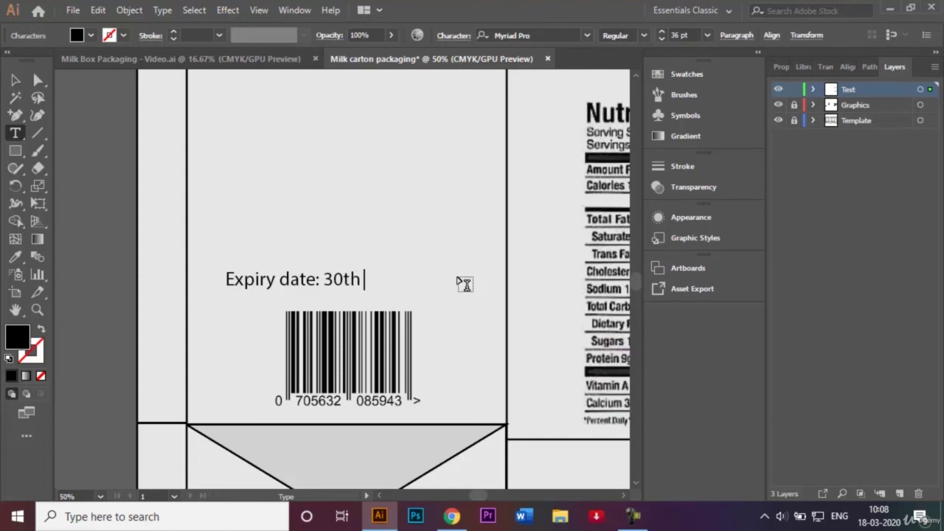
text( June )
text(2020)
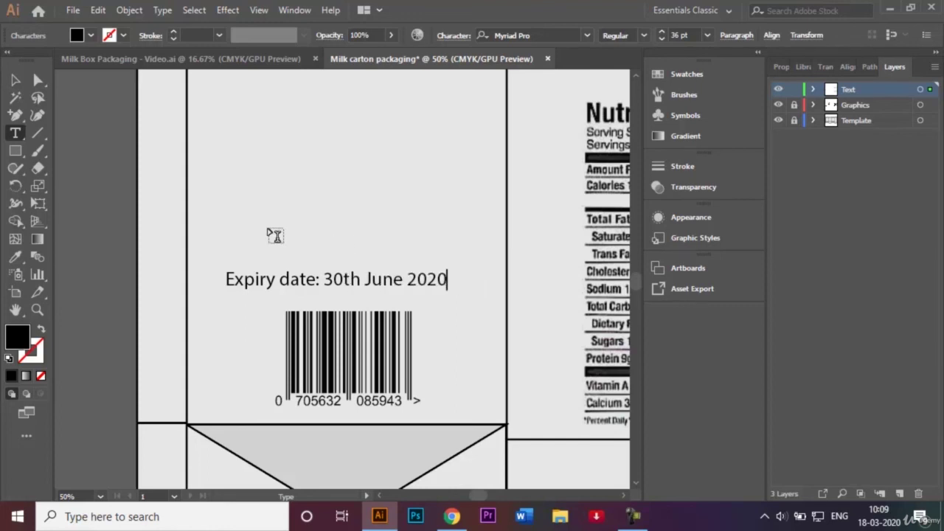
Set the words 'Expiry date' in Bold
drag(316, 279, 225, 279)
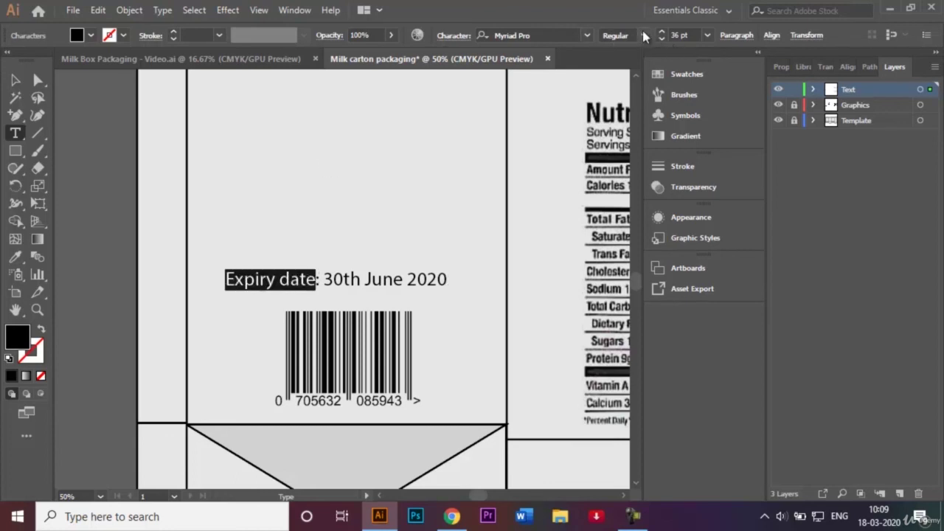
click(643, 35)
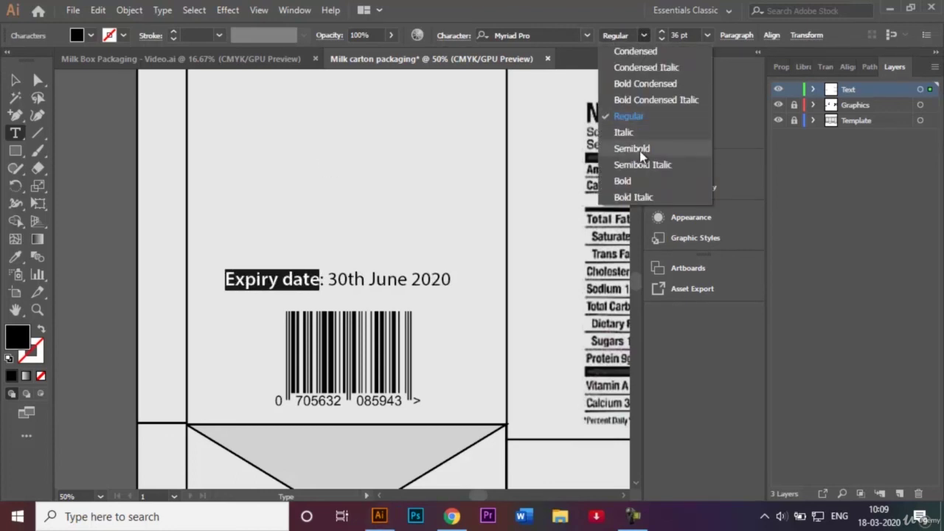
click(643, 180)
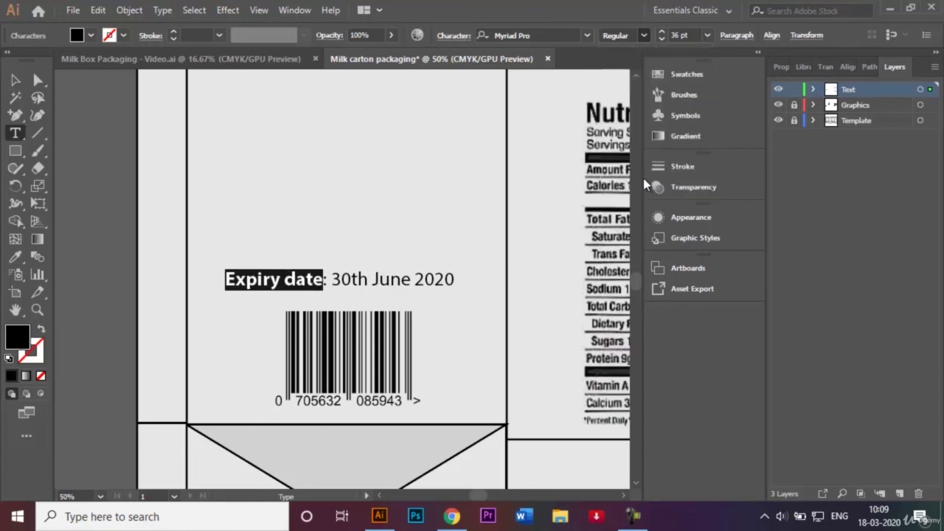
click(16, 78)
click(92, 134)
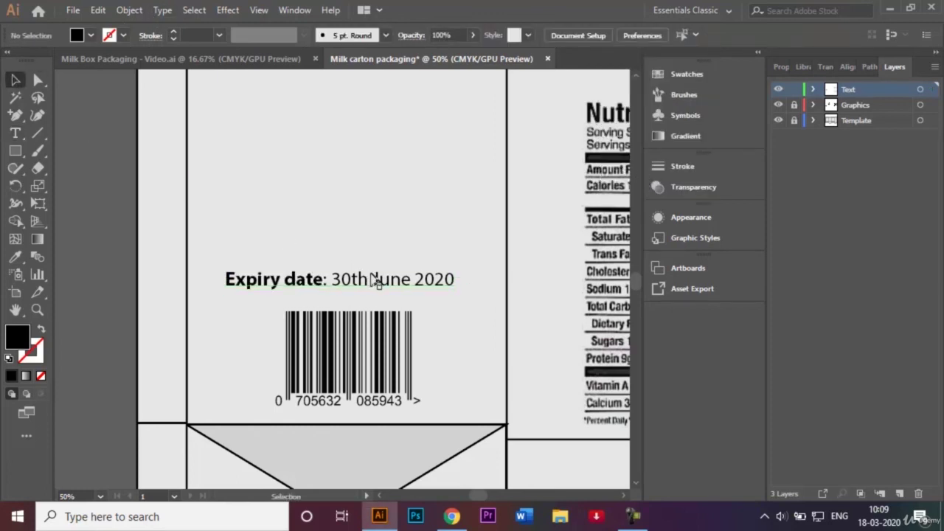
Raise the expiry line slightly and duplicate it directly beneath, clearing the copy's label
mouse_move(373, 278)
mouse_down()
mouse_move(373, 256)
mouse_move(343, 302)
mouse_move(339, 268)
mouse_up()
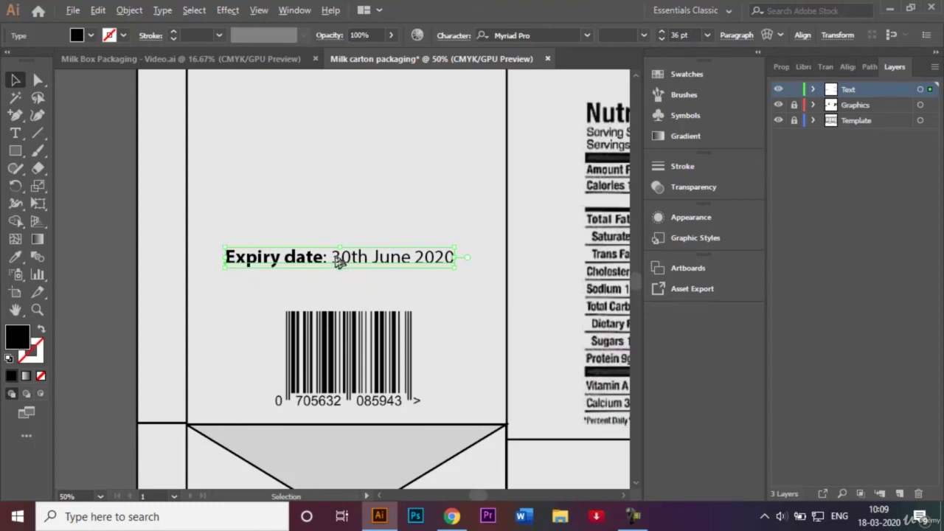
drag(337, 262, 337, 289)
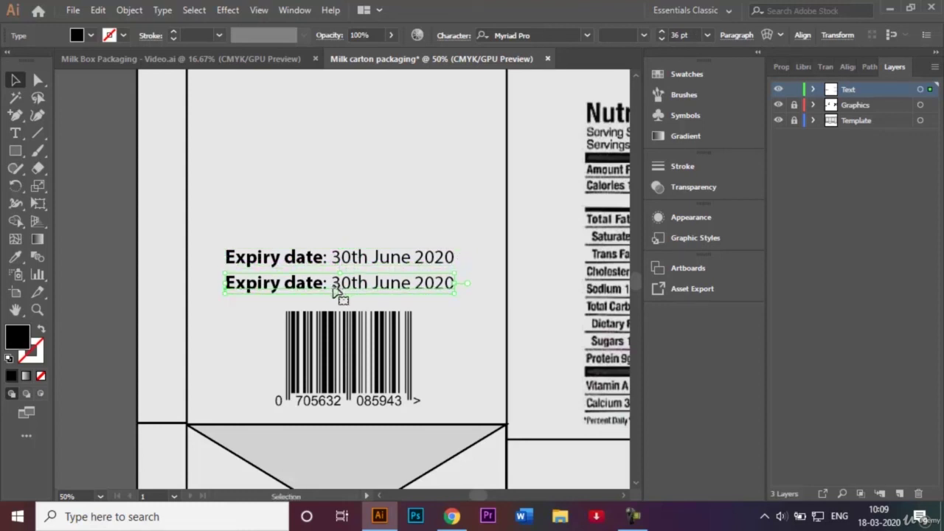
double_click(324, 284)
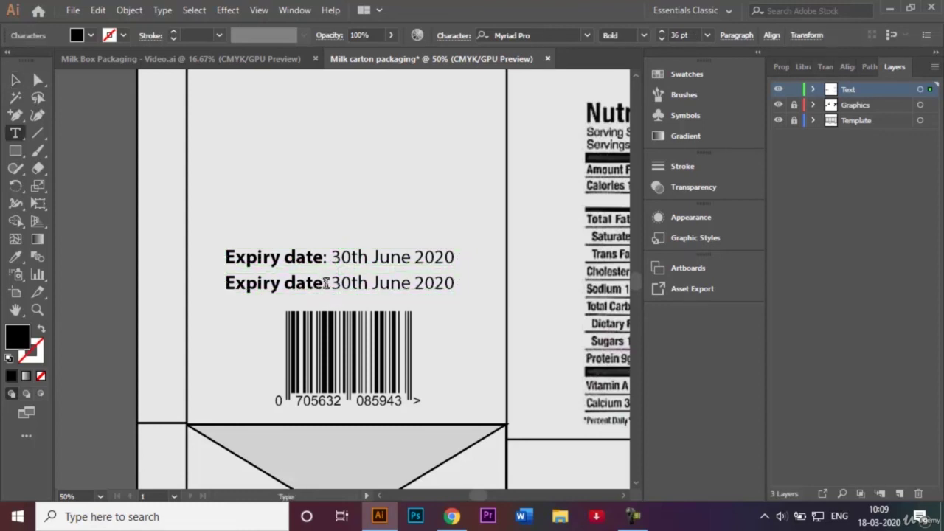
key(BackSpace)
key(BackSpace)
key(BackSpace)
key(BackSpace)
key(BackSpace)
key(BackSpace)
key(BackSpace)
key(BackSpace)
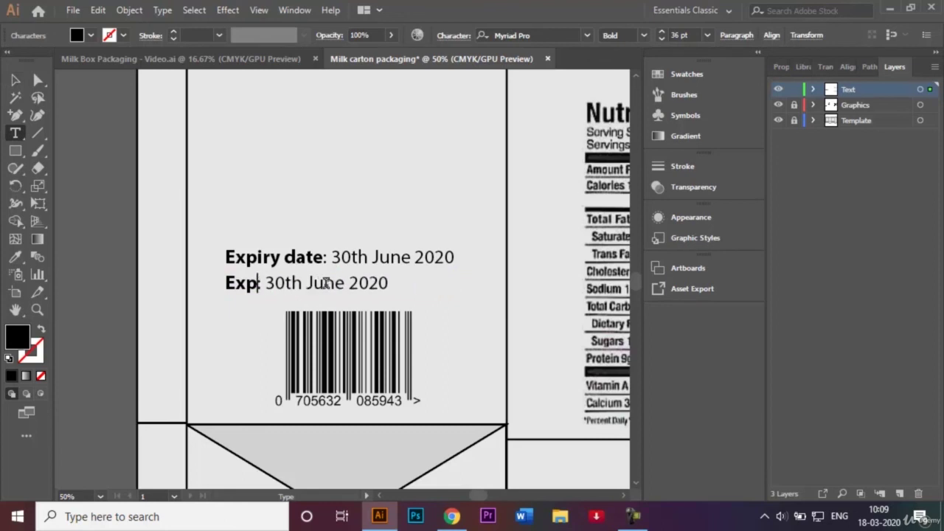
key(BackSpace)
key(BackSpace)
key(BackSpace)
text(Manuf)
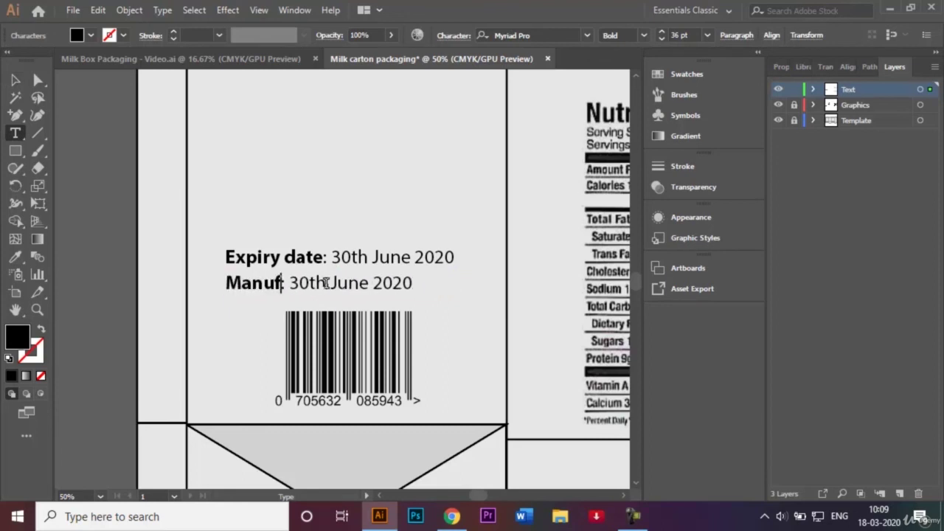
text(ac)
key(BackSpace)
key(BackSpace)
key(BackSpace)
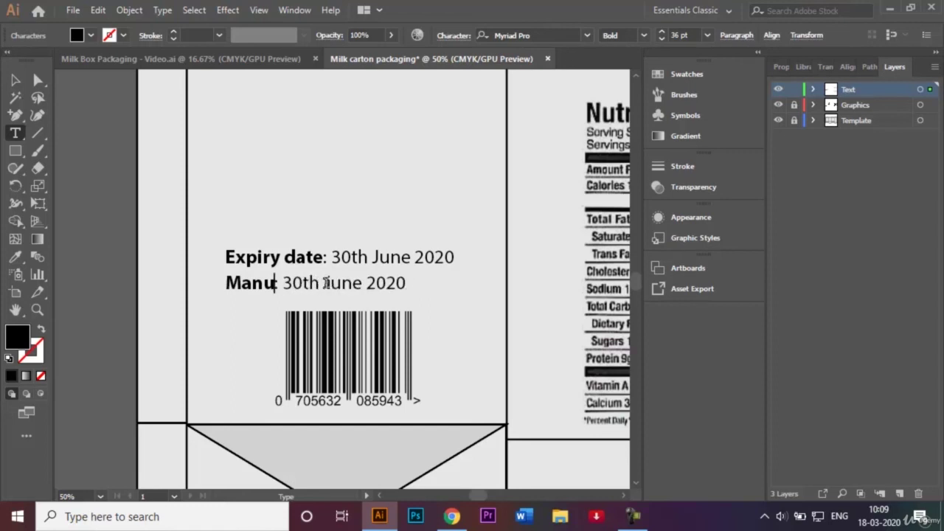
key(BackSpace)
key(BackSpace)
key(BackSpace)
key(BackSpace)
Retype the duplicate line as 'Batch no: 112'
text(B)
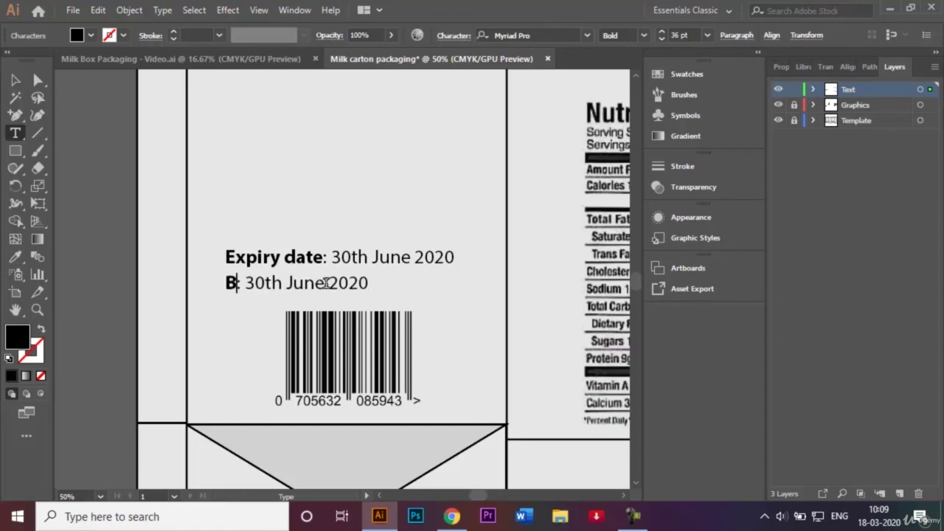
text(atch nu)
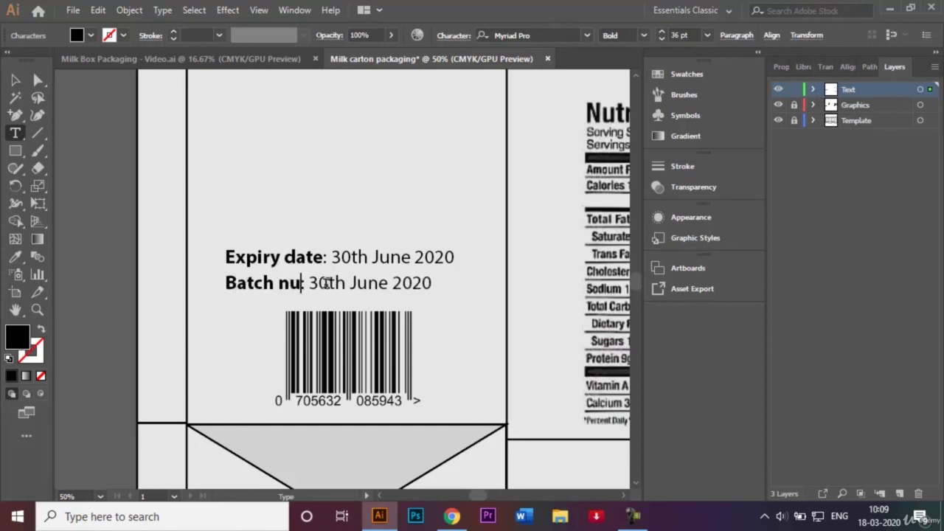
key(BackSpace)
text(o)
key(Right)
key(Right)
key(Right)
key(Right)
key(Right)
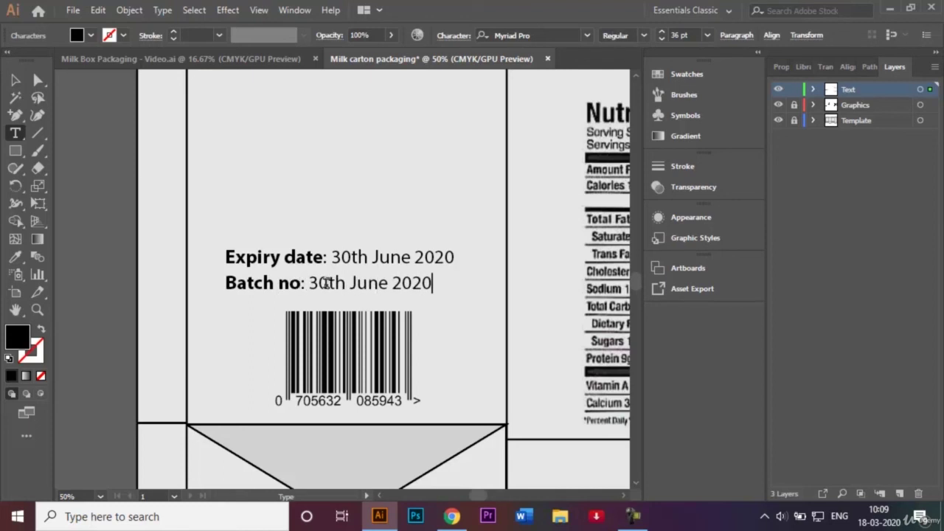
key(BackSpace)
key(BackSpace)
key(BackSpace)
key(BackSpace)
key(BackSpace)
key(BackSpace)
key(BackSpace)
key(BackSpace)
key(BackSpace)
key(BackSpace)
key(BackSpace)
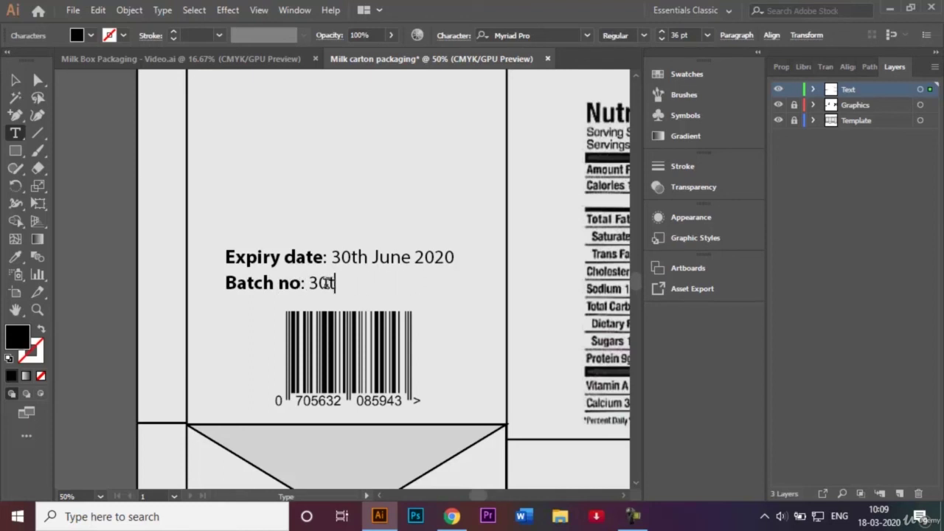
key(BackSpace)
key(BackSpace)
key(BackSpace)
text(112)
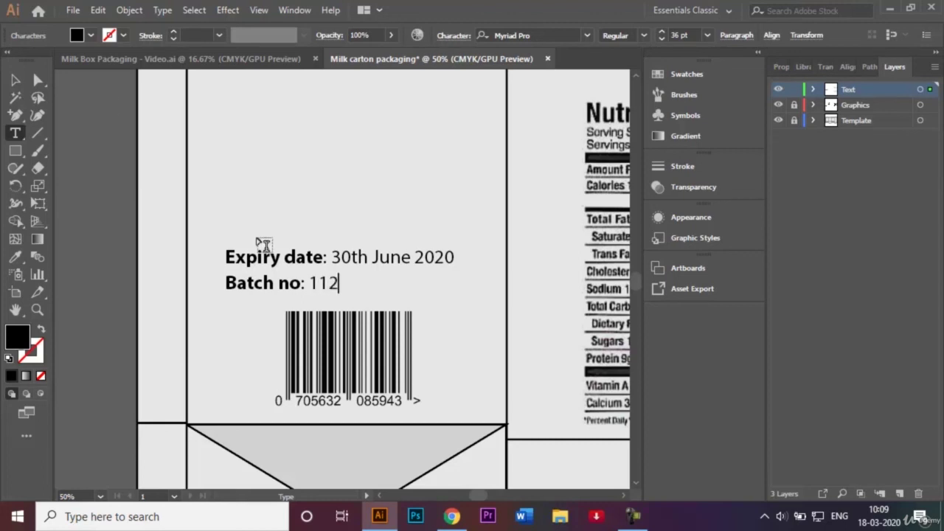
click(17, 81)
click(81, 118)
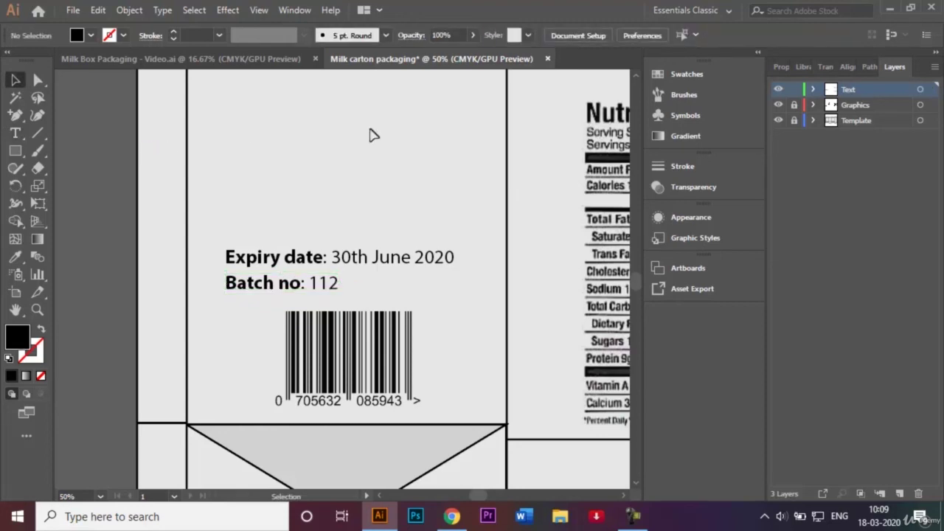
Zoom out and scroll to show the whole carton dieline
key(ctrl+minus)
key(ctrl+minus)
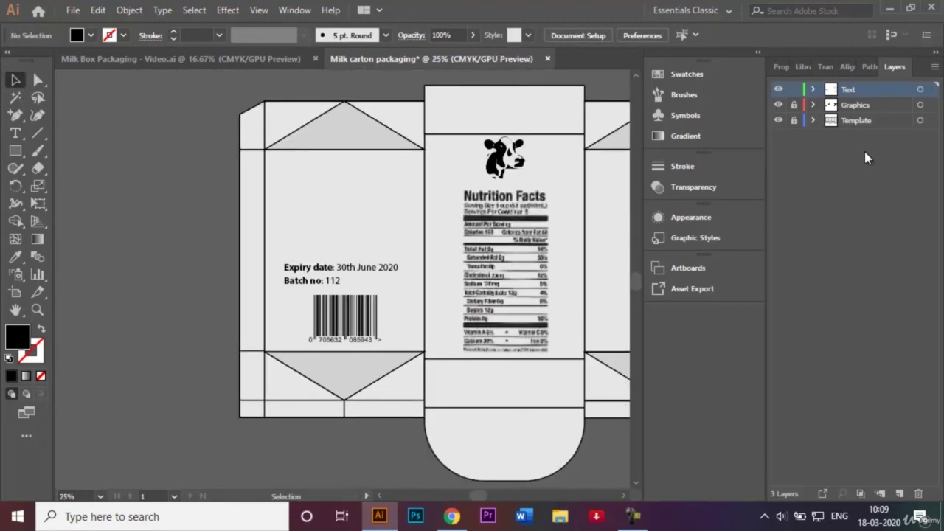
key(ctrl+minus)
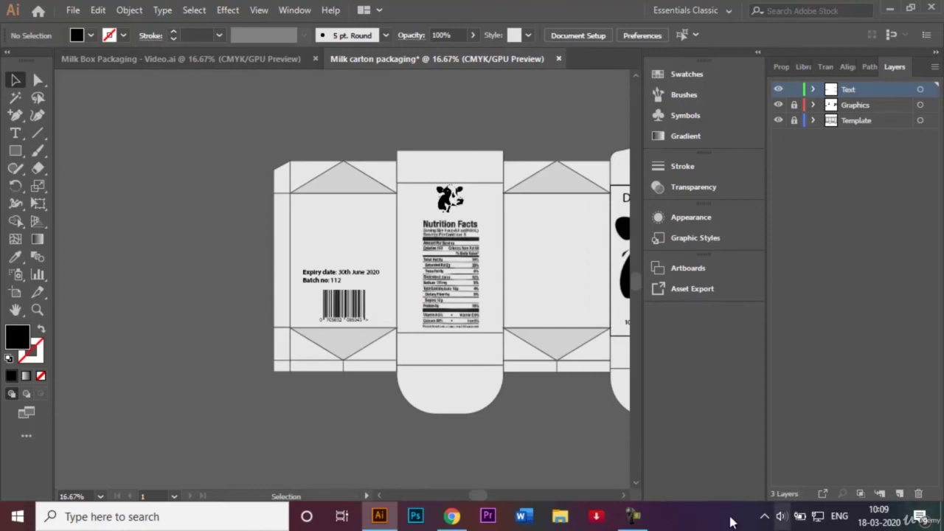
scroll(624, 496, right, 4)
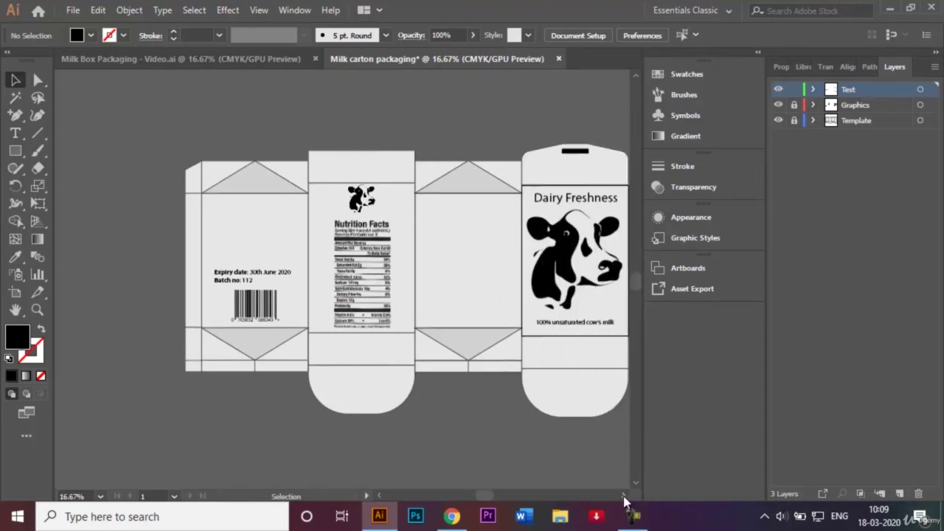
scroll(624, 496, right, 1)
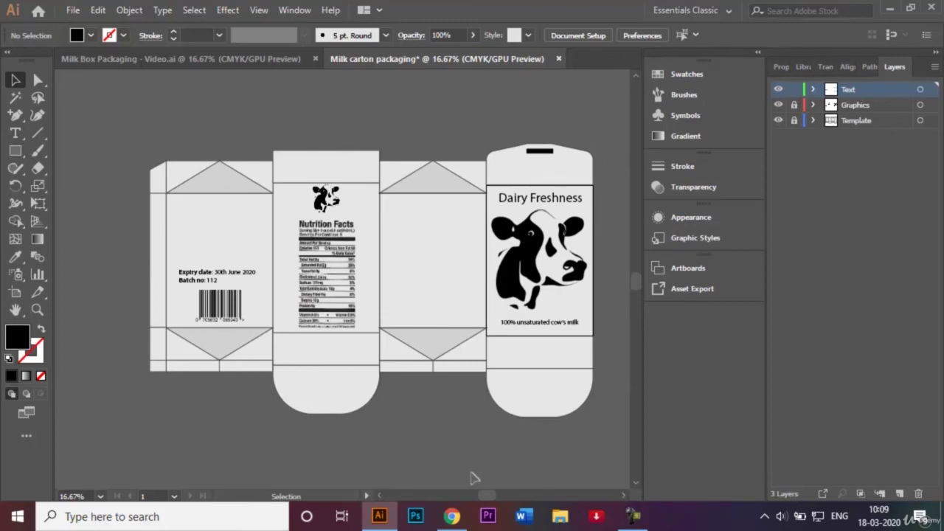
Open Recycle icon.jpg as a new document and select the image
key(ctrl+o)
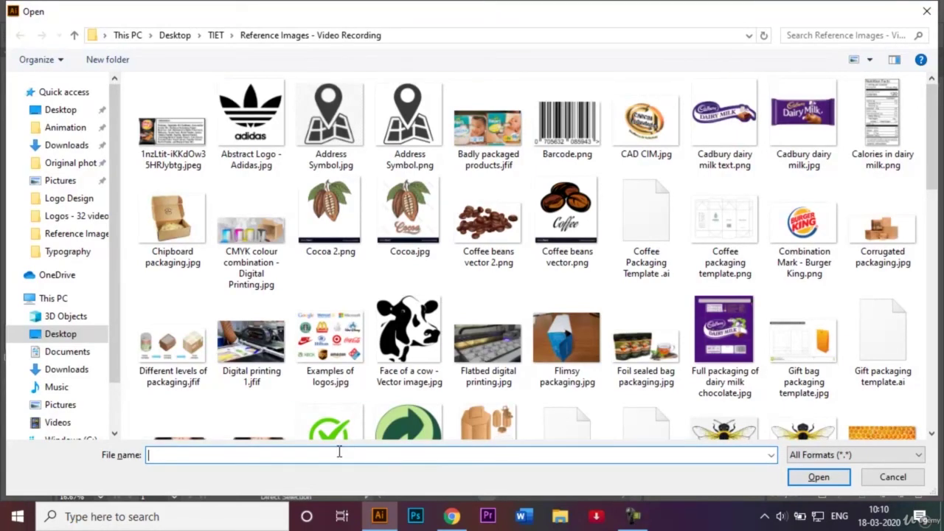
text(Re)
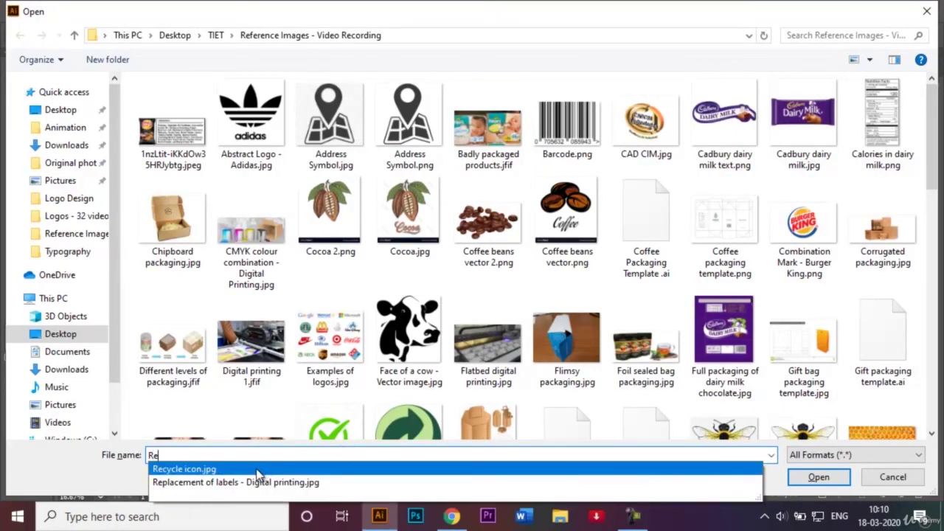
click(660, 472)
click(829, 480)
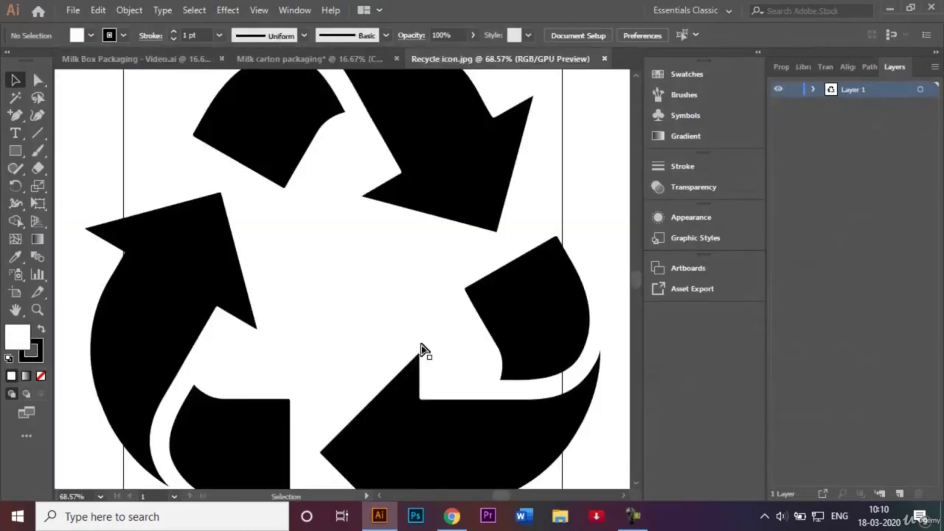
key(ctrl+minus)
click(422, 104)
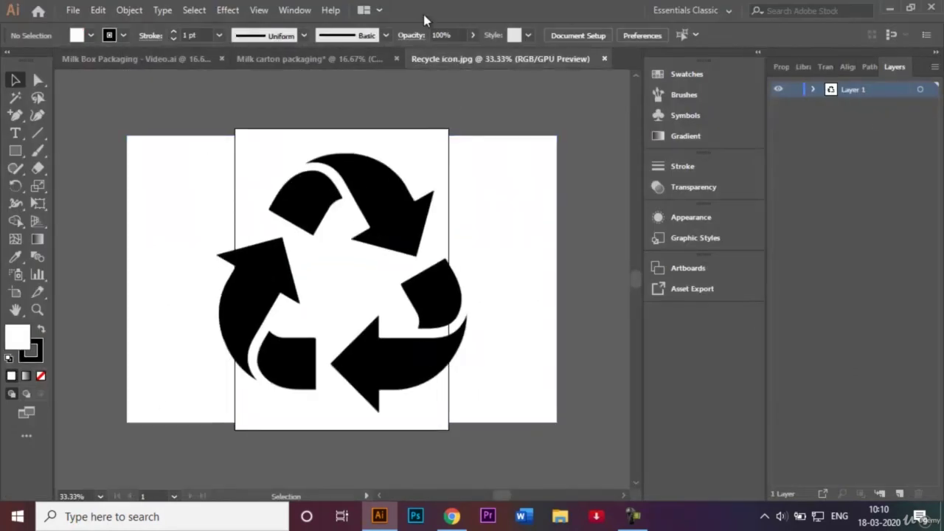
click(417, 161)
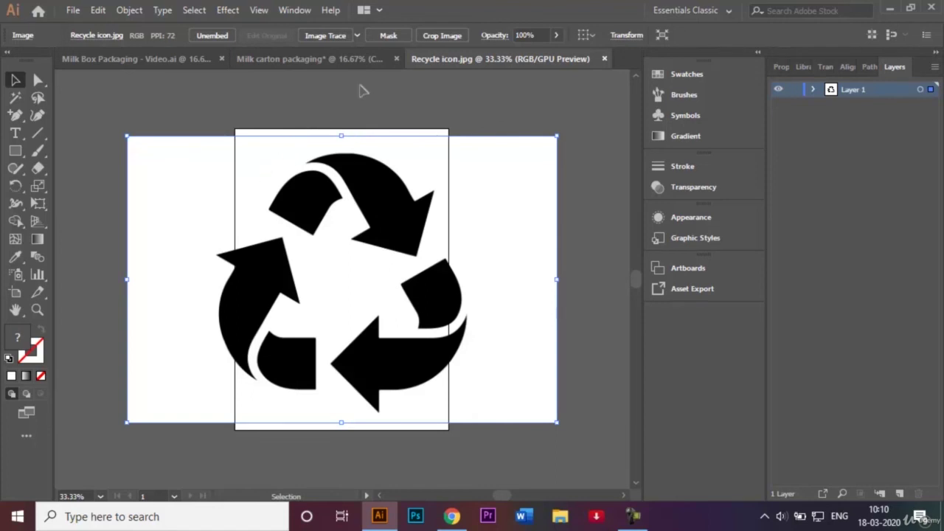
Crop the recycle image tightly around the symbol, then move and shrink it beside the barcode
click(435, 37)
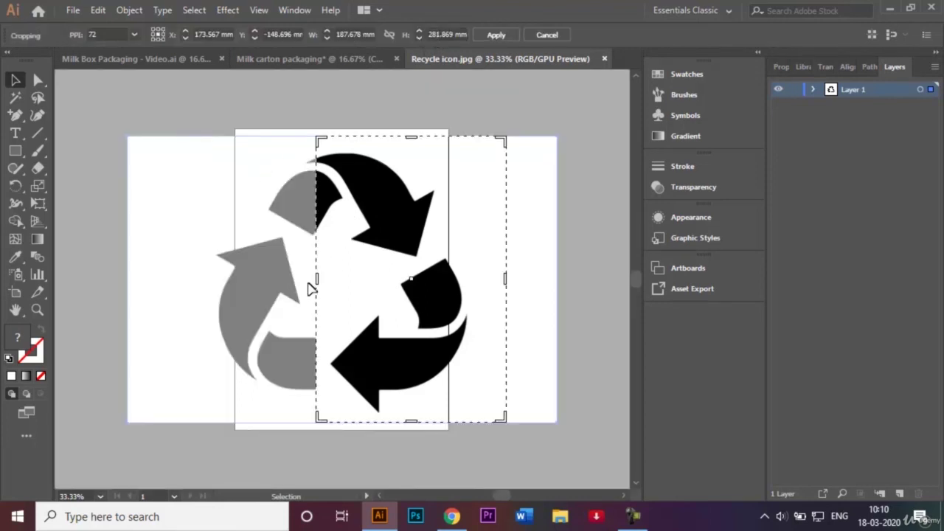
drag(317, 279, 204, 278)
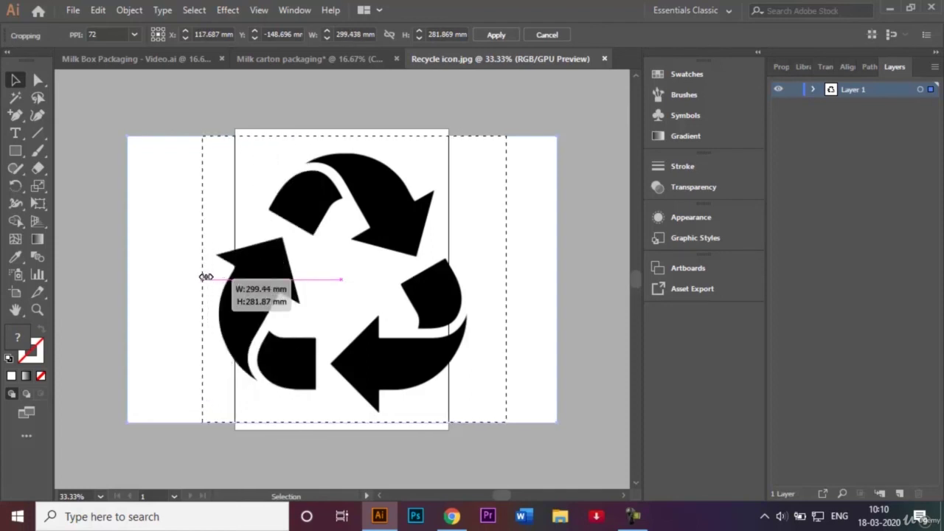
drag(505, 278, 476, 276)
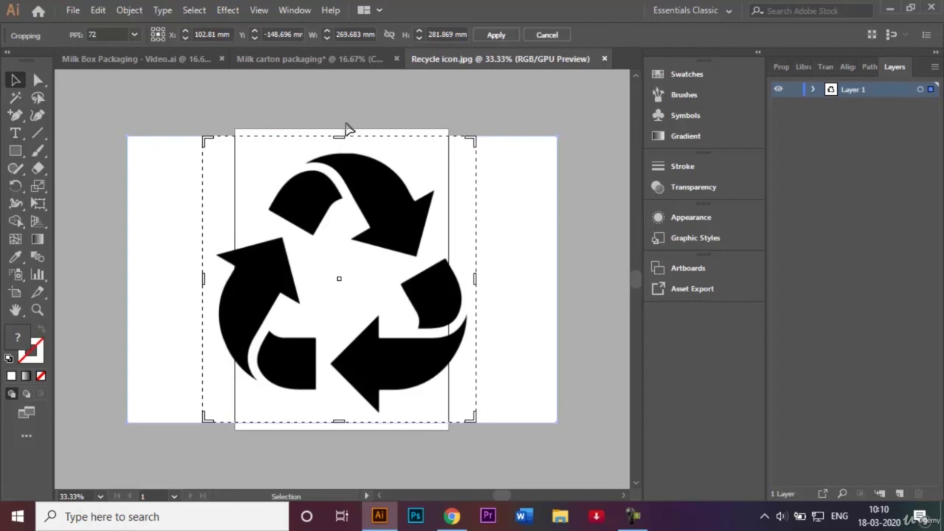
drag(340, 136, 342, 143)
drag(338, 421, 338, 416)
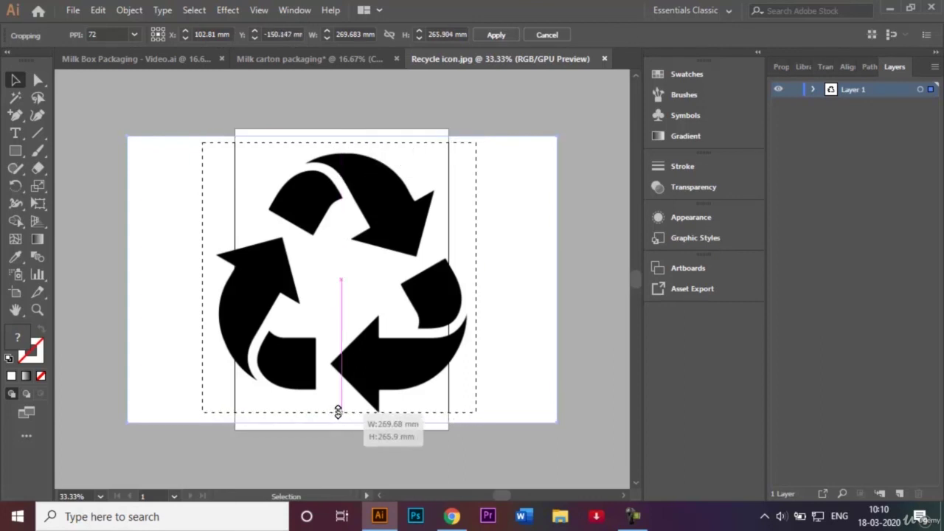
click(496, 35)
mouse_move(343, 272)
mouse_down()
mouse_move(310, 94)
mouse_move(261, 306)
mouse_move(270, 310)
mouse_up()
drag(328, 376, 266, 313)
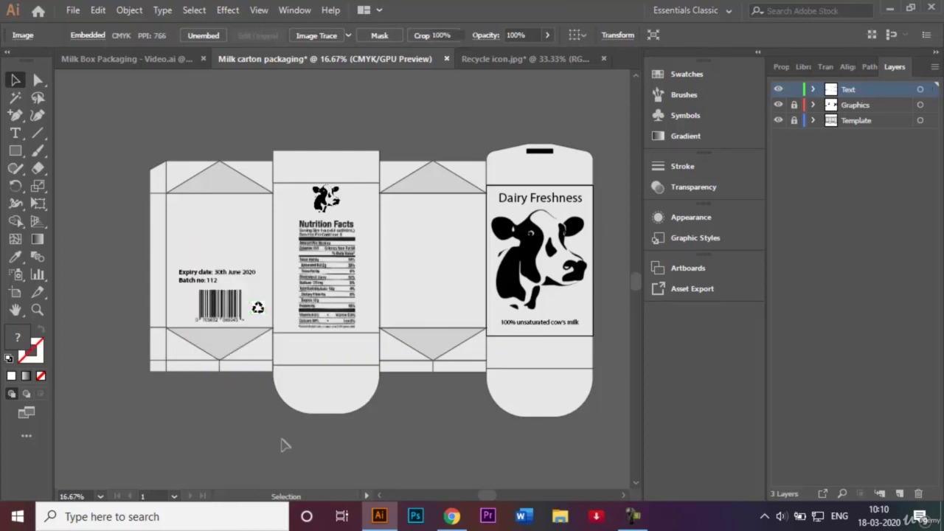
Unlock the Template layer and set the recycle icon's blending mode to Multiply
click(285, 445)
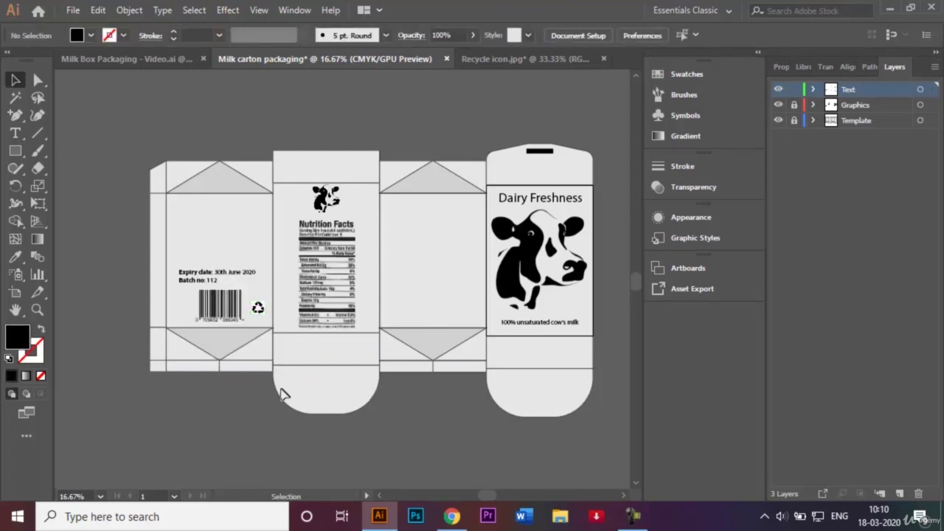
click(794, 121)
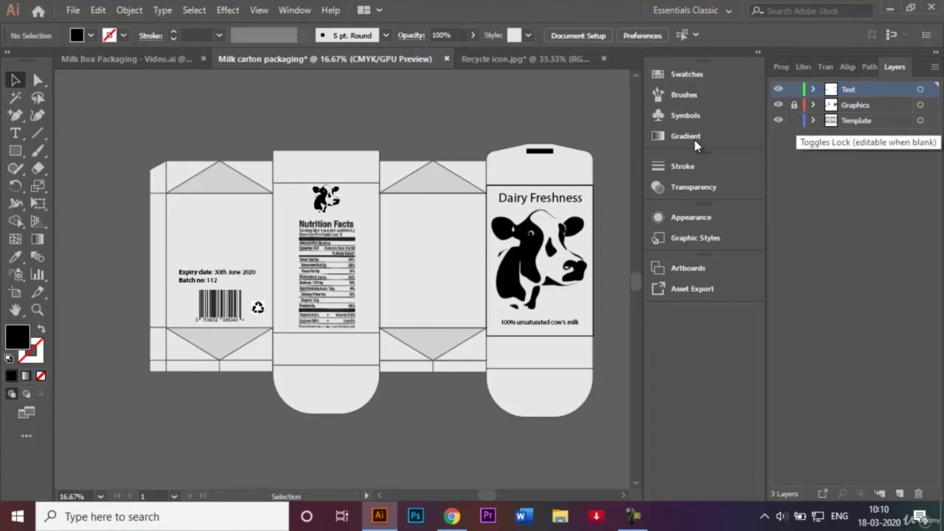
click(258, 308)
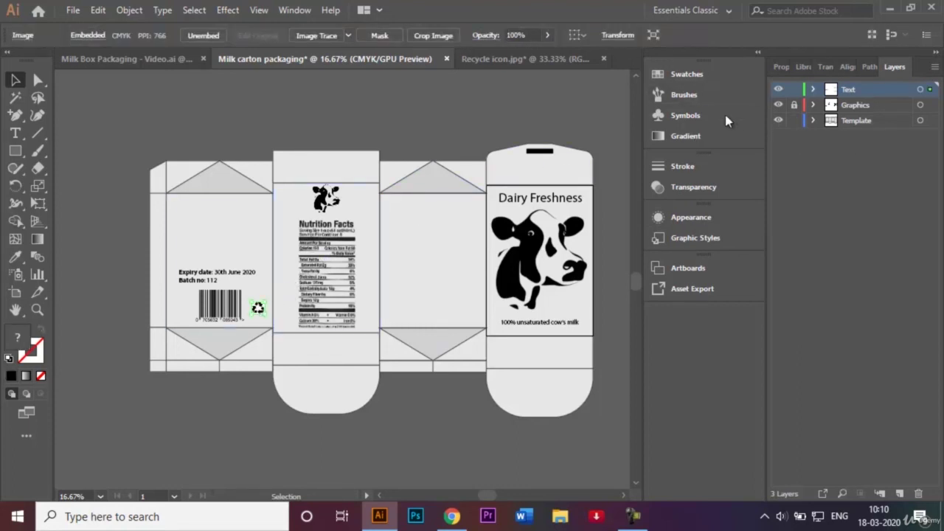
click(726, 189)
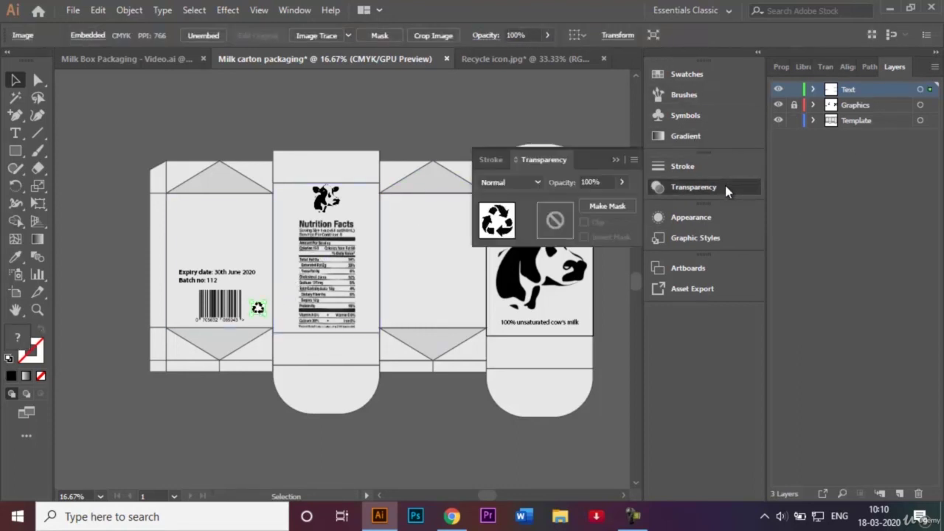
click(535, 187)
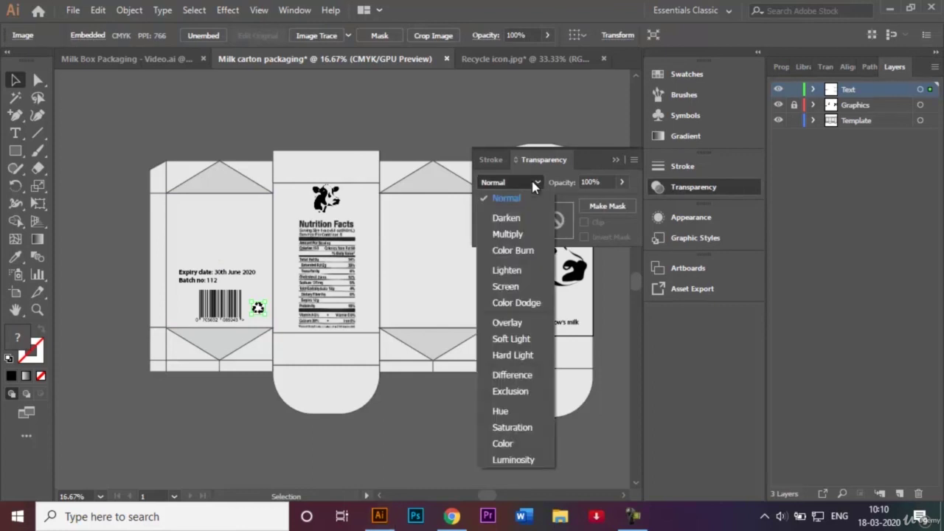
click(509, 235)
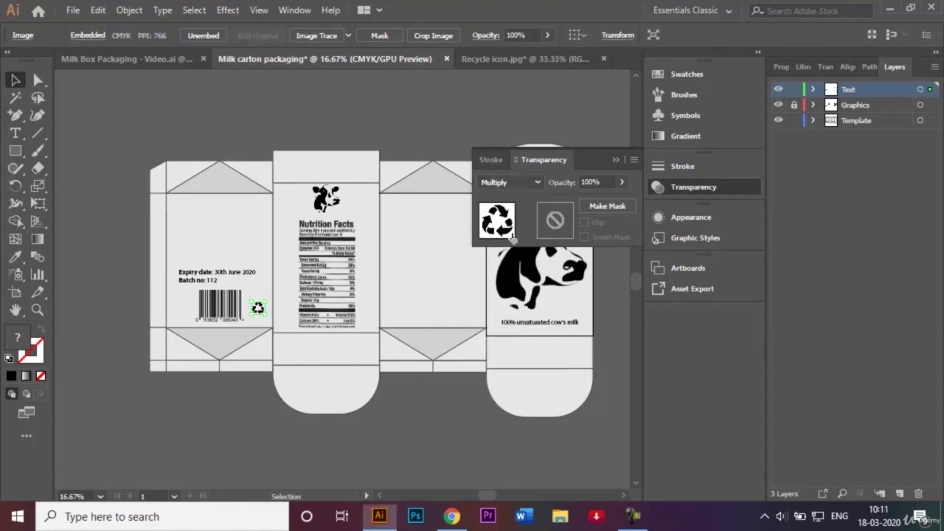
click(616, 159)
Lock the Template and Text layers and close Recycle icon.jpg without saving
click(793, 120)
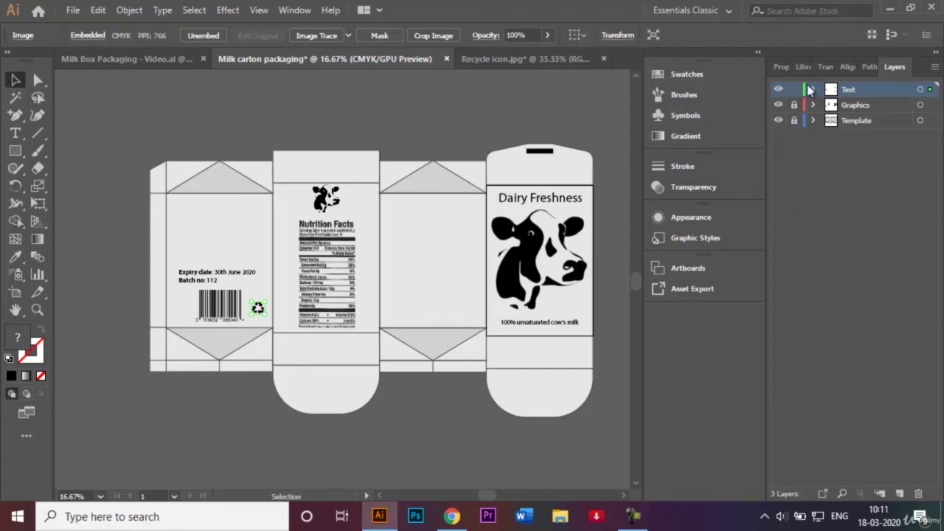
click(793, 89)
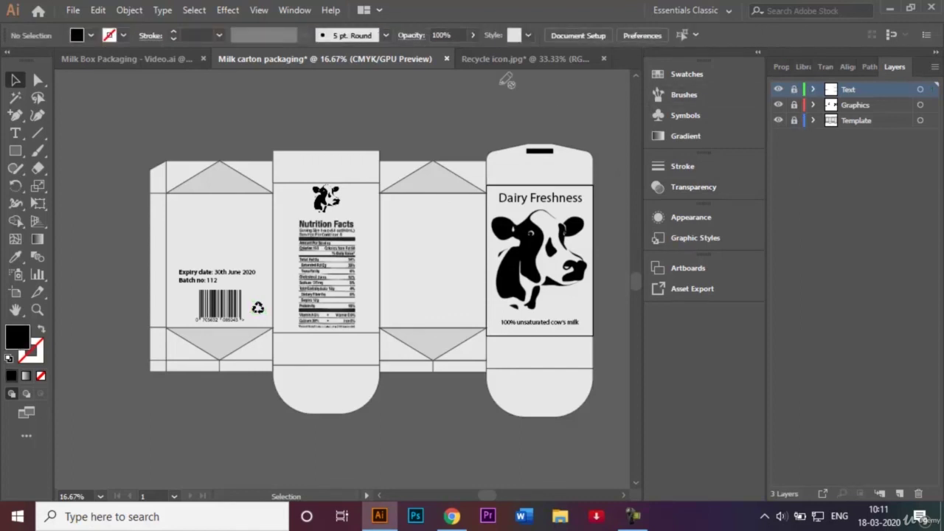
click(604, 58)
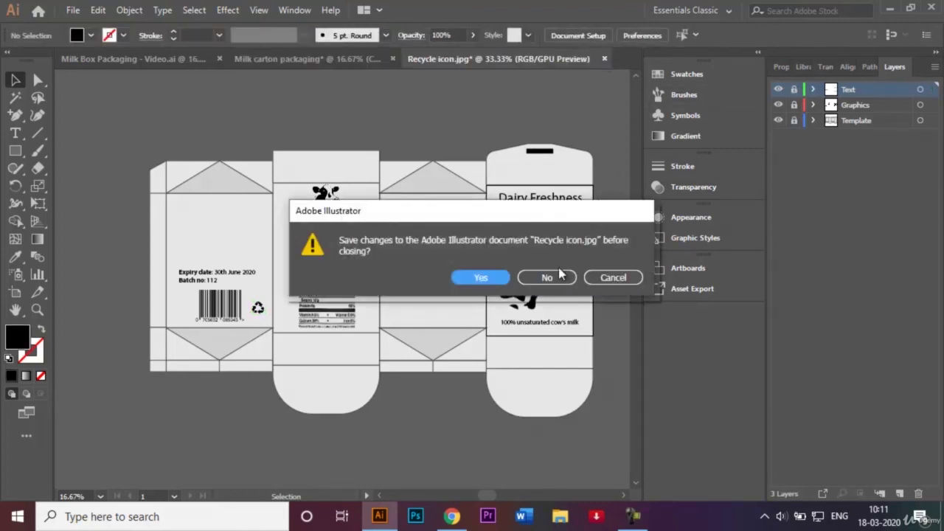
click(547, 277)
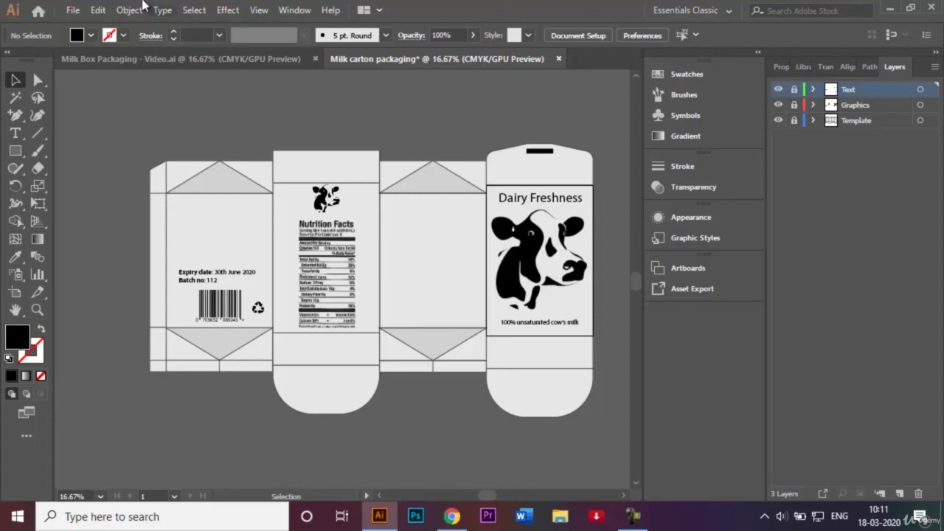
Save the carton as 'Milk carton packaging.ai' in Adobe Illustrator (*.AI) format with default Illustrator options
click(72, 9)
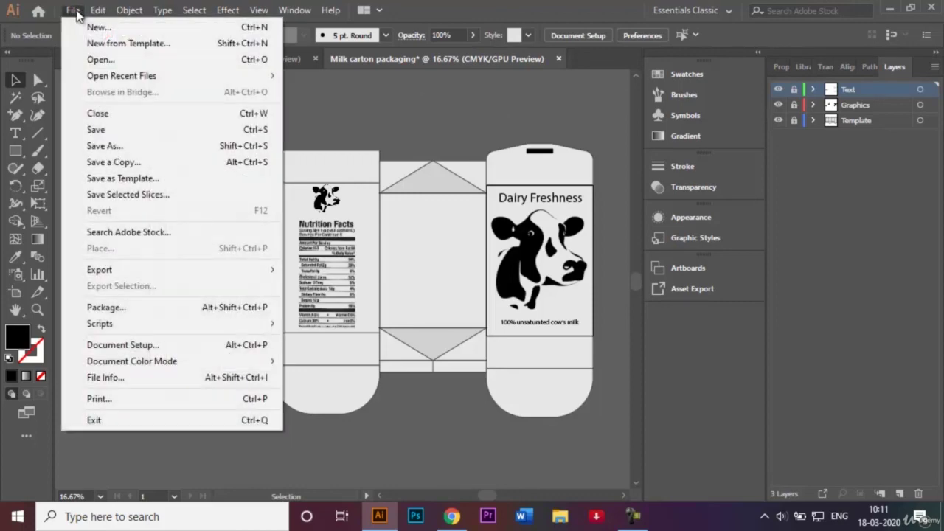
click(126, 146)
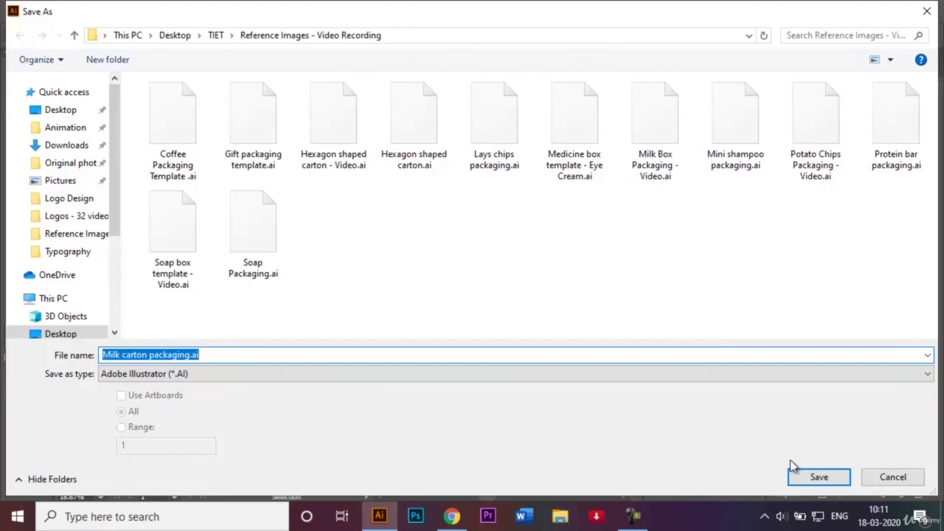
click(831, 478)
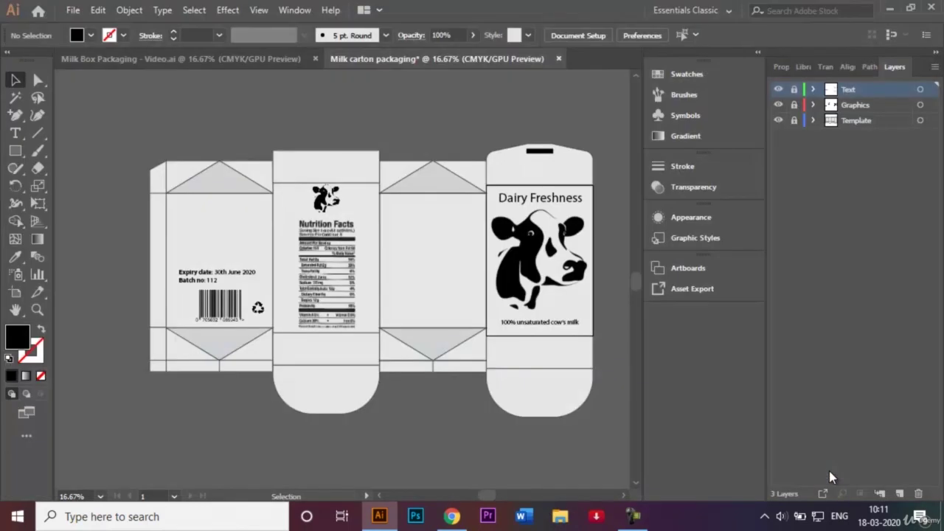
click(531, 463)
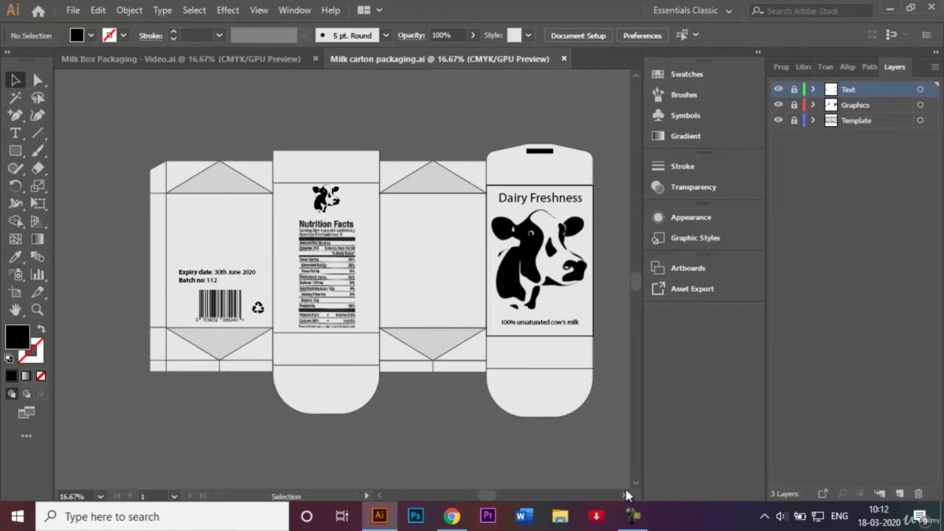
click(632, 516)
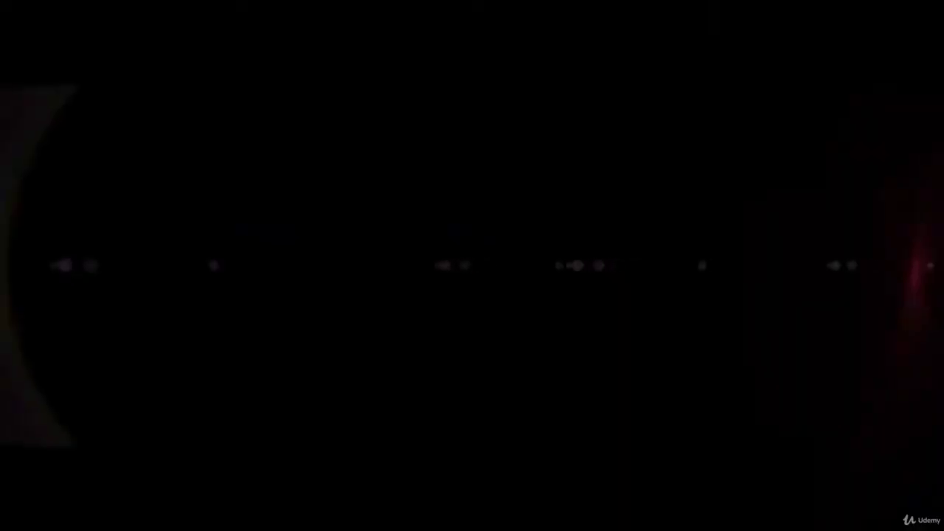